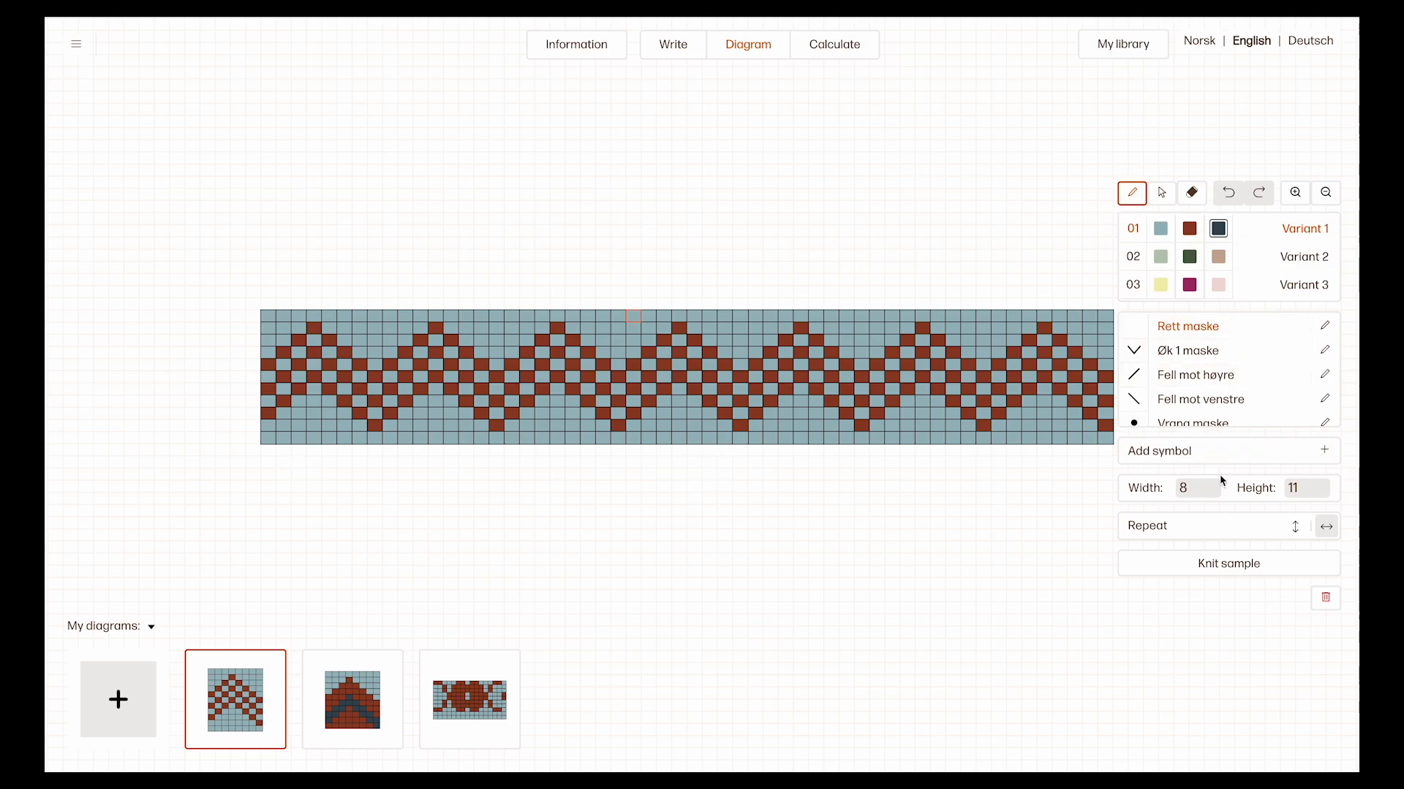
- Preview the checkered zigzag diagram as a knit sample and close the preview
{"action": "left_click", "coordinate": [1297, 531]}
{"action": "left_click", "coordinate": [1299, 531]}
{"action": "left_click", "coordinate": [1241, 567]}
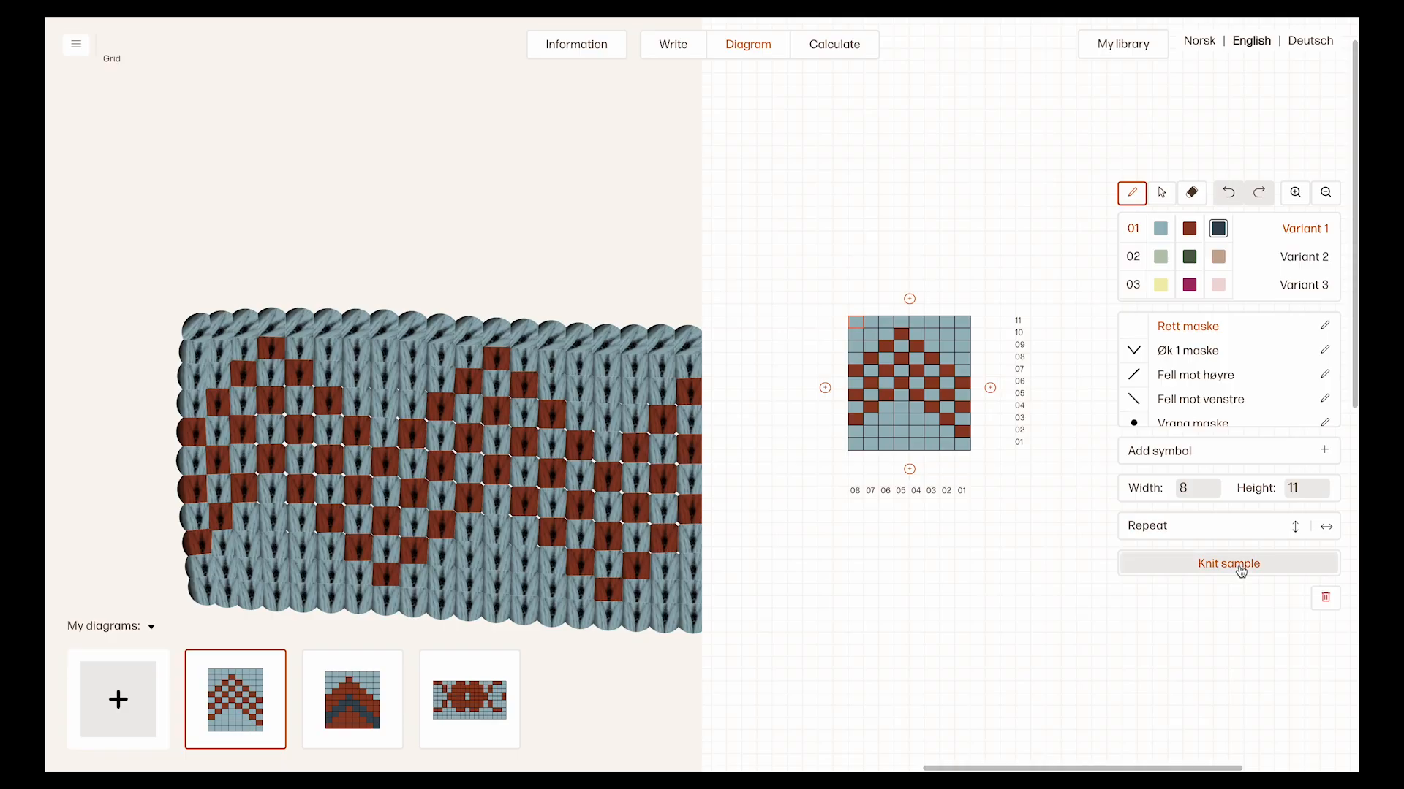
{"action": "left_click", "coordinate": [1241, 569]}
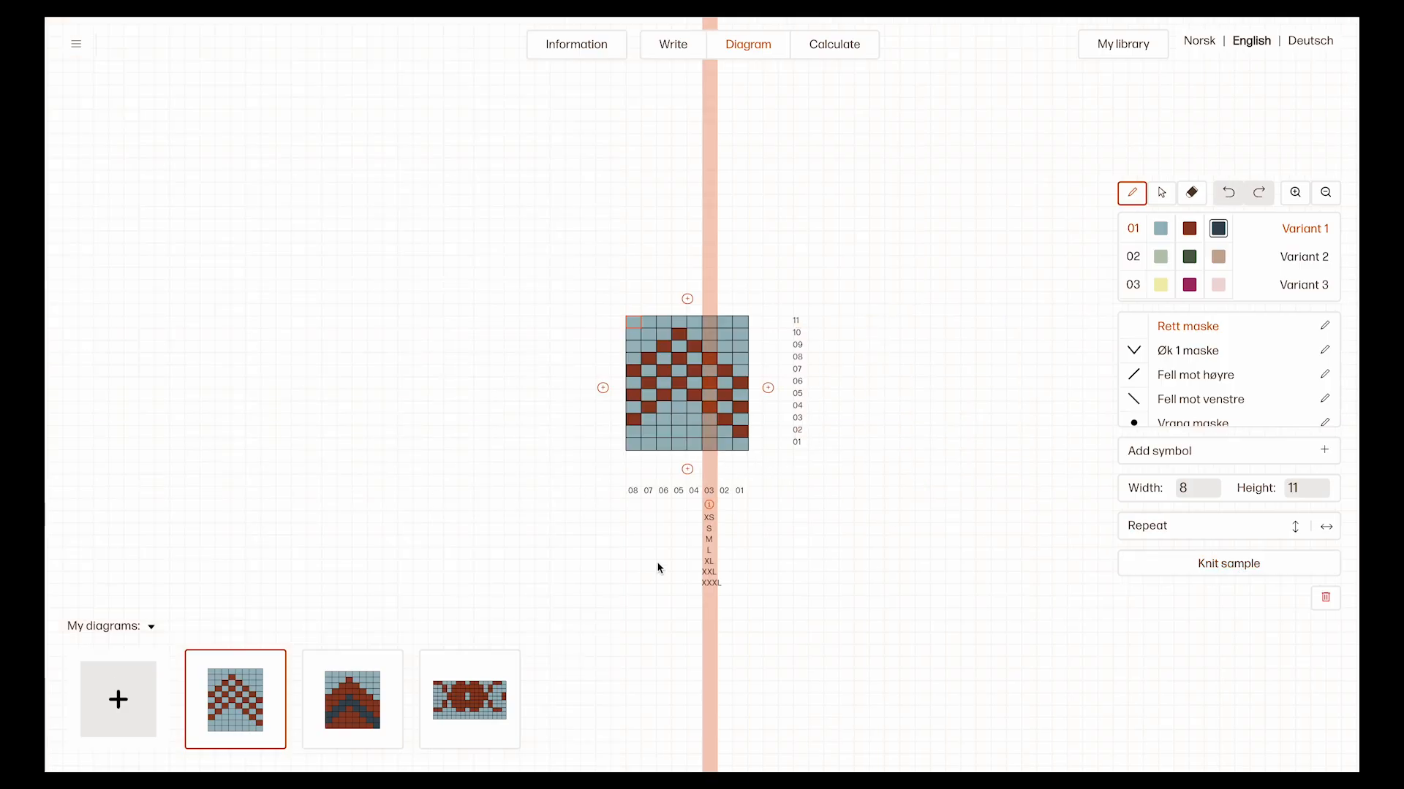
- View the second and third saved diagrams, then return to the first checkered zigzag diagram
{"action": "left_click", "coordinate": [334, 682]}
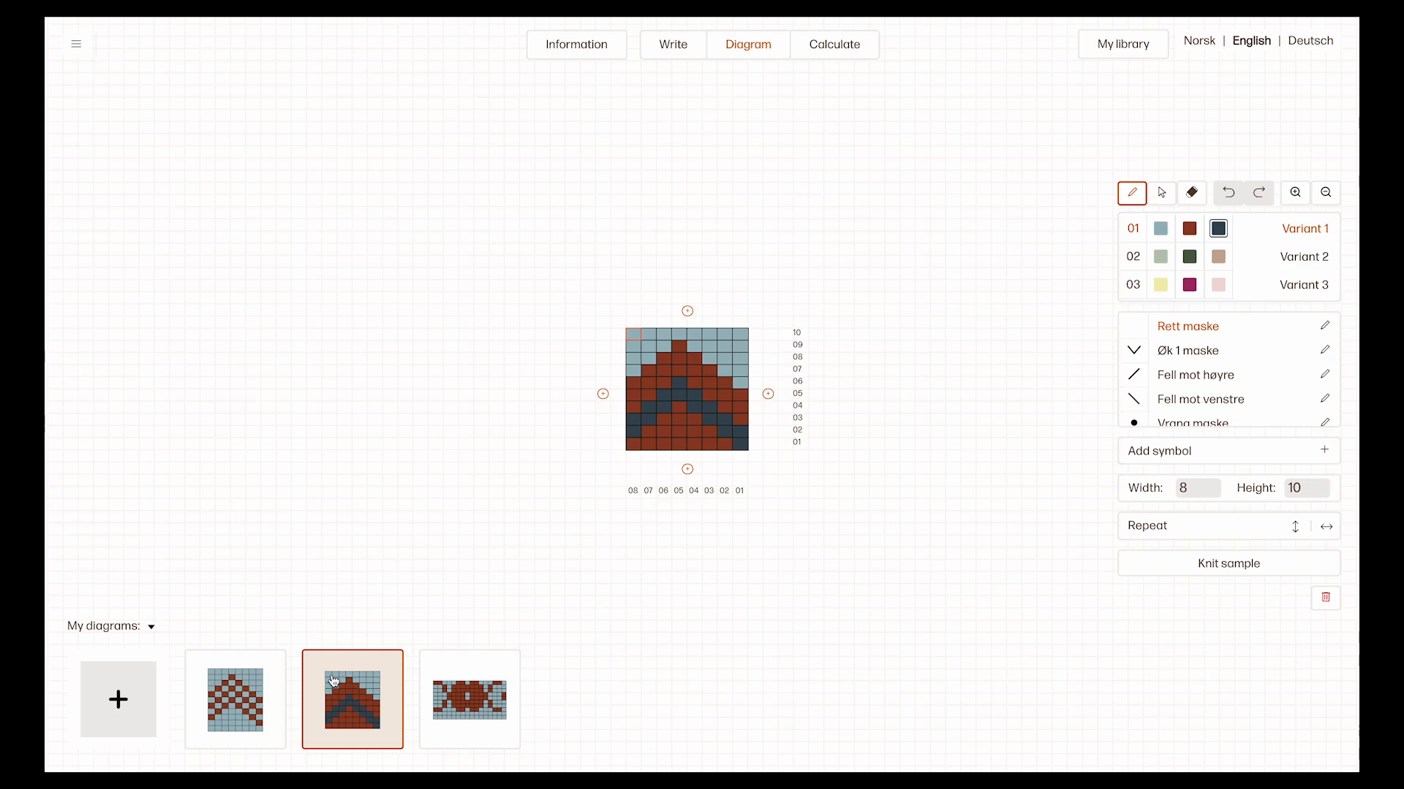
{"action": "left_click", "coordinate": [490, 707]}
{"action": "left_click", "coordinate": [327, 714]}
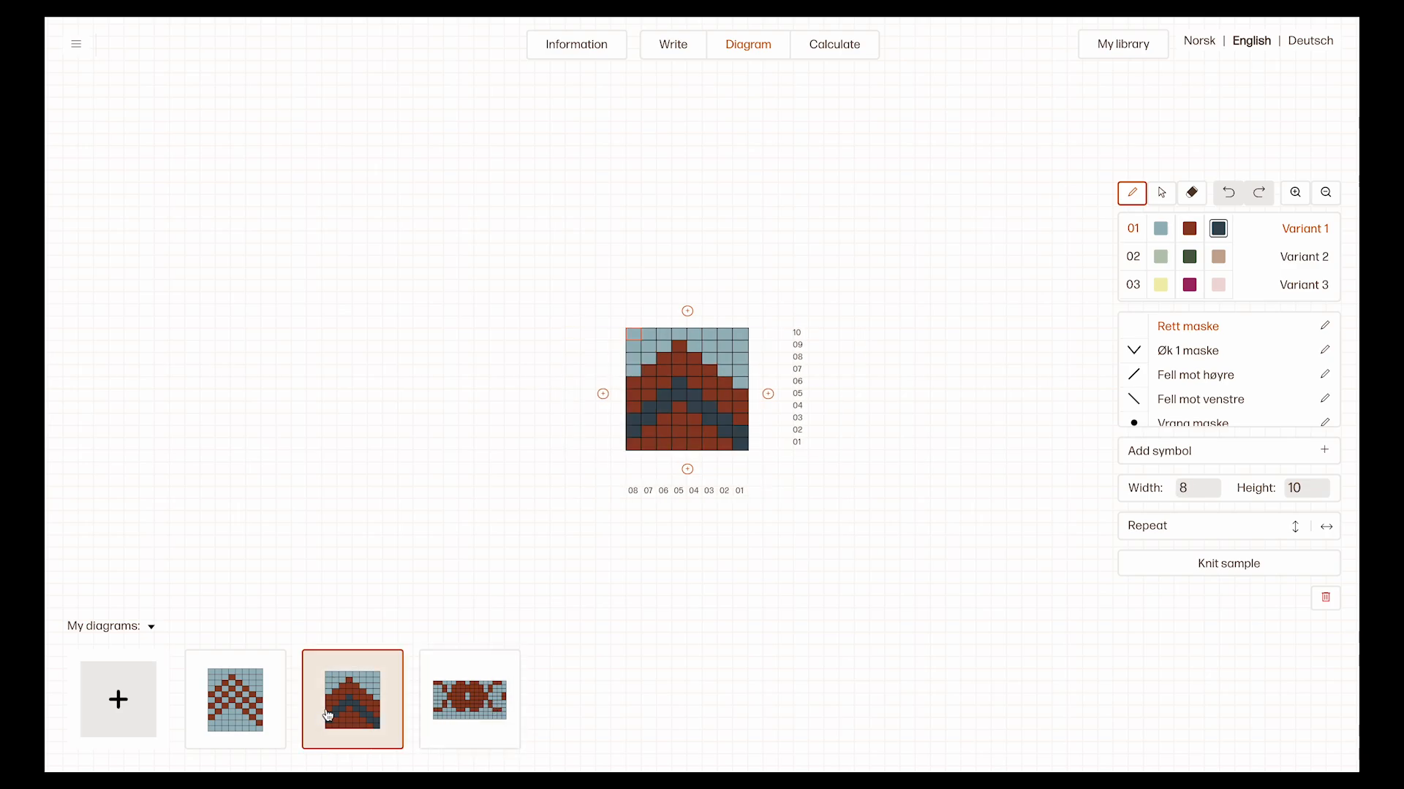
{"action": "left_click", "coordinate": [246, 714]}
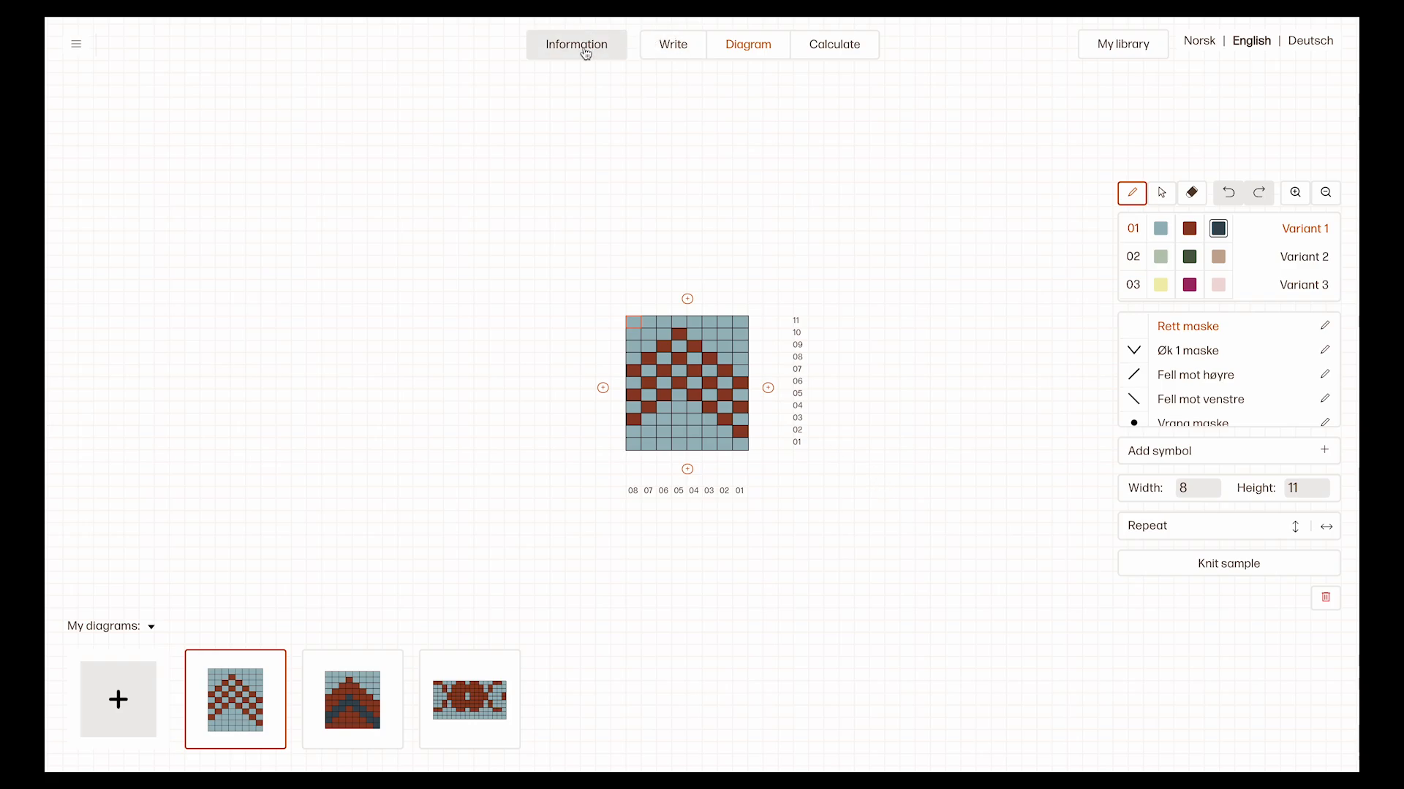
- Set the pattern's form to Sweater and its knit method to Stitched sleeves in the pattern information, and return to the diagram
{"action": "left_click", "coordinate": [583, 53]}
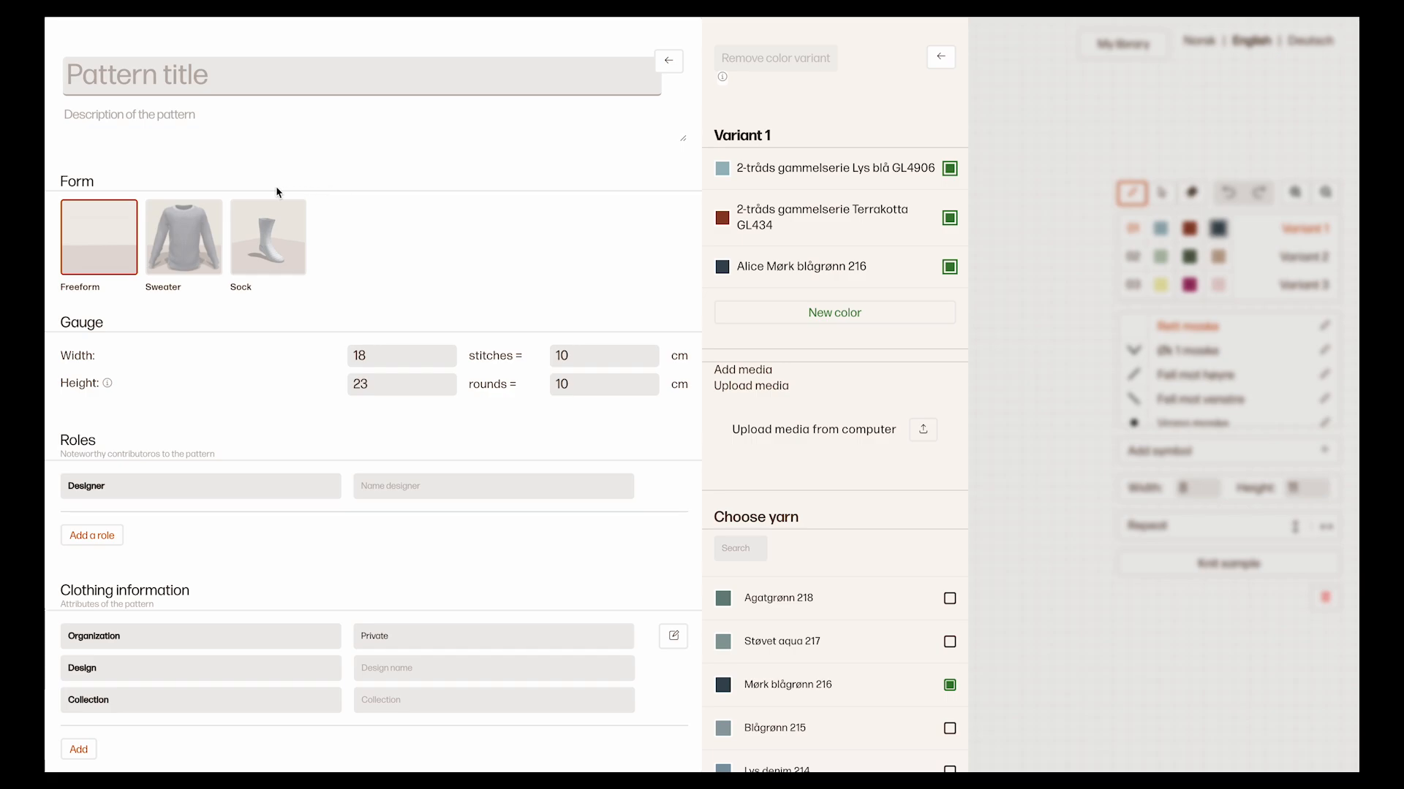
{"action": "left_click", "coordinate": [162, 246]}
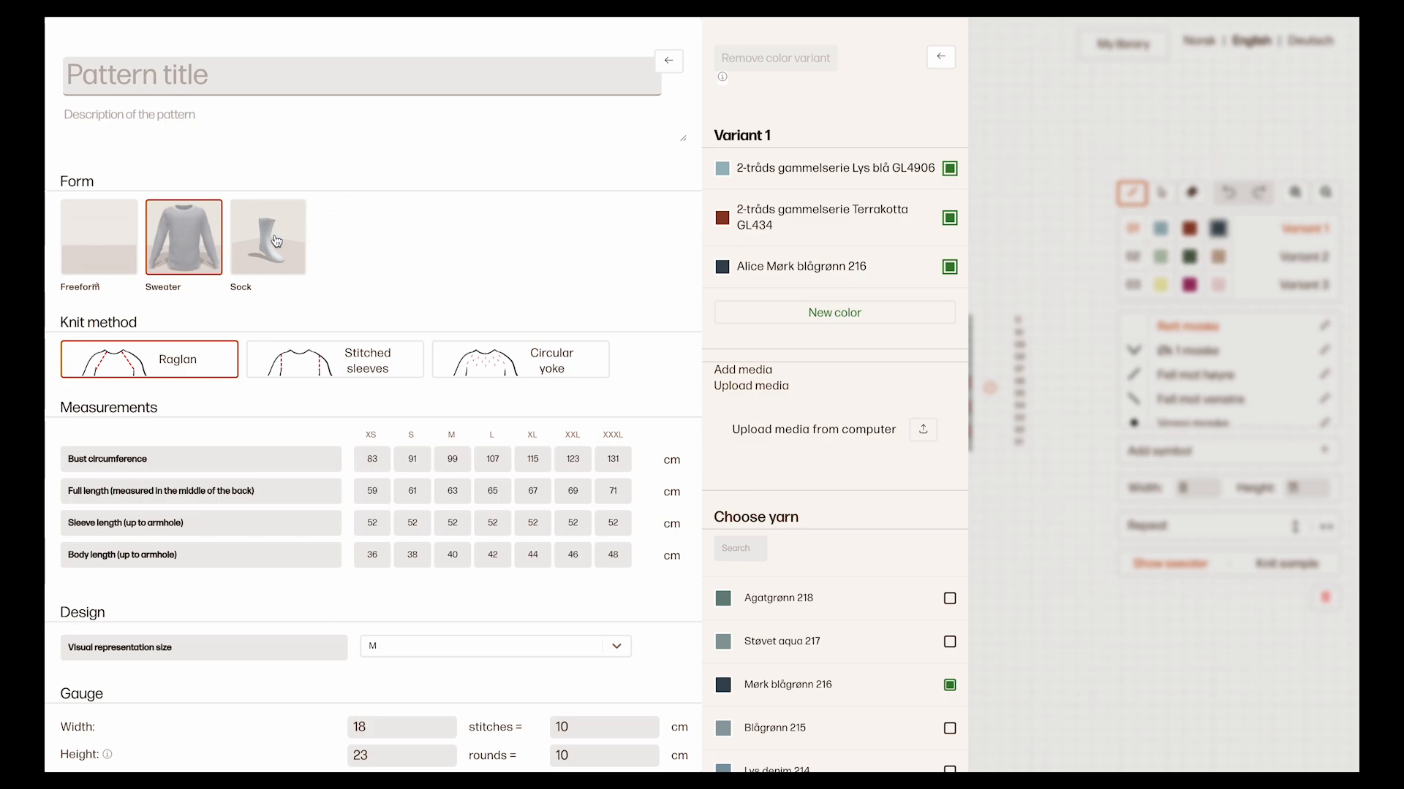
{"action": "left_click", "coordinate": [279, 258]}
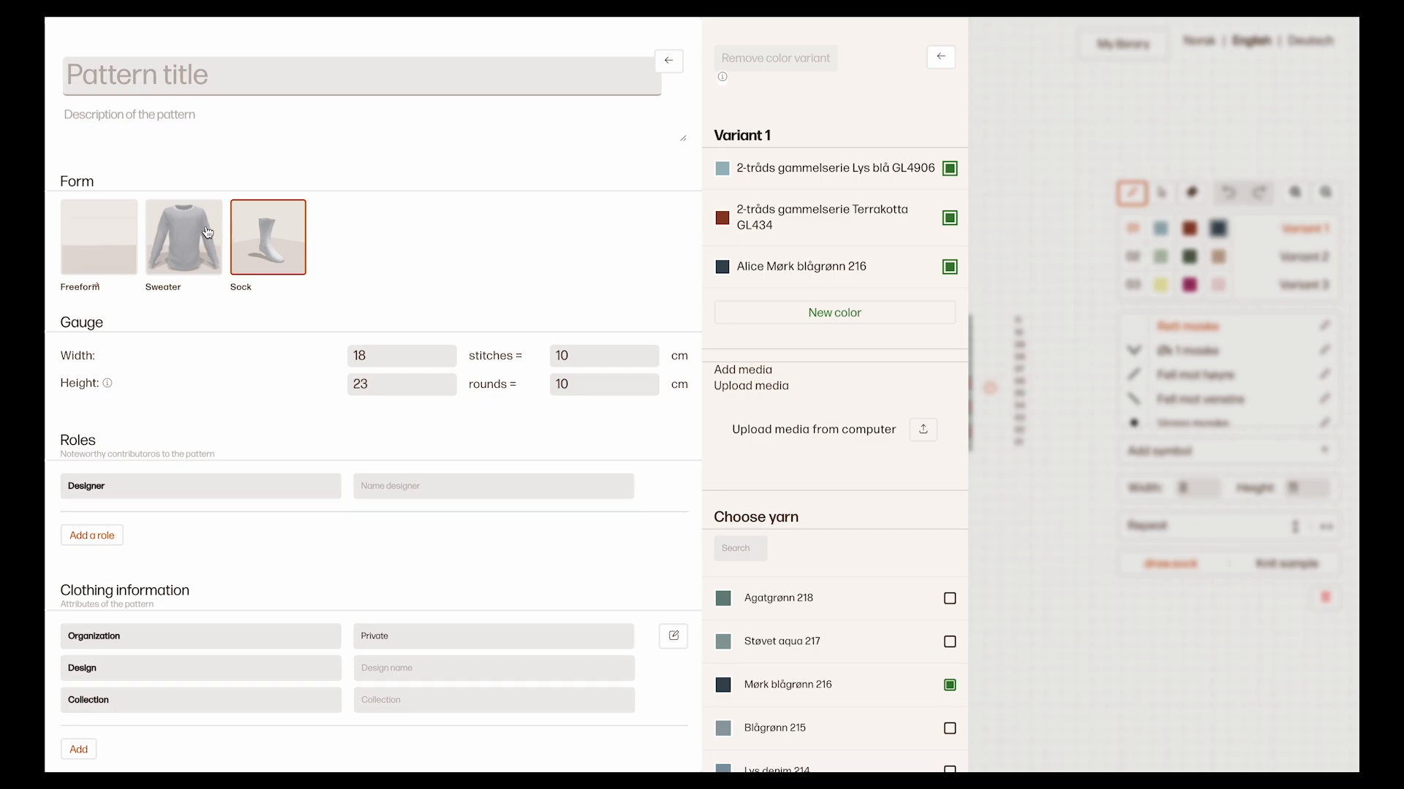
{"action": "left_click", "coordinate": [177, 248]}
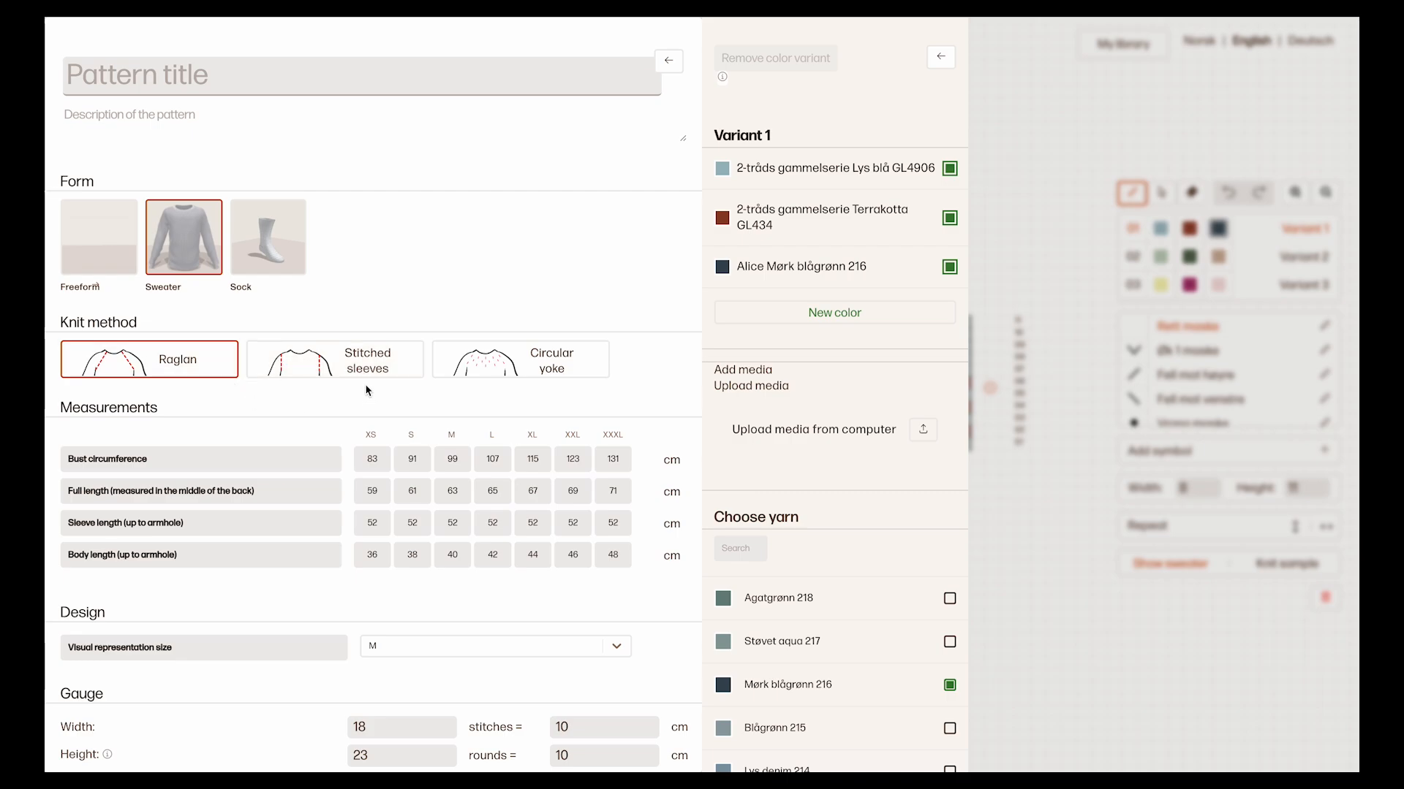
{"action": "left_click", "coordinate": [305, 365]}
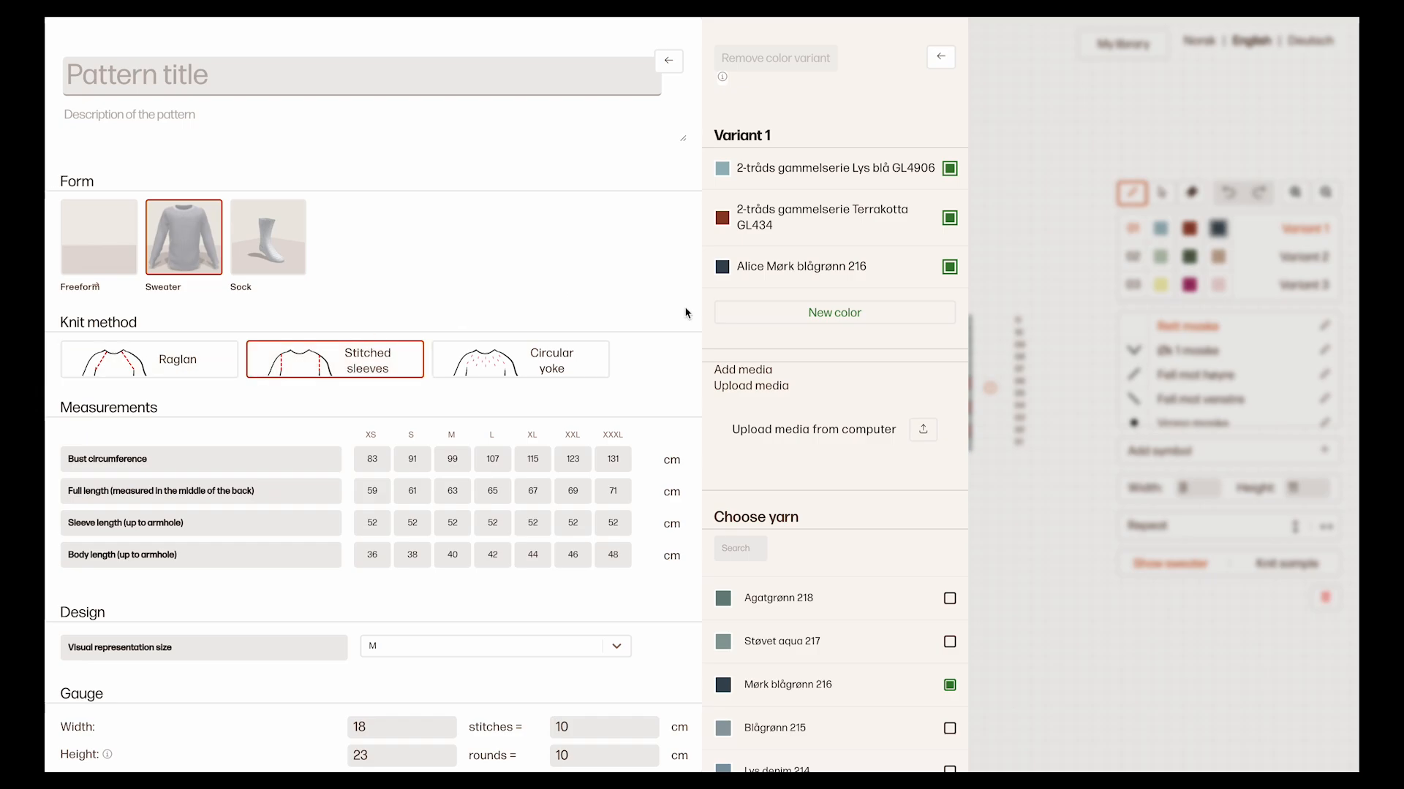
{"action": "scroll", "coordinate": [554, 462], "scroll_direction": "down", "scroll_amount": 3}
{"action": "scroll", "coordinate": [554, 467], "scroll_direction": "down", "scroll_amount": 10}
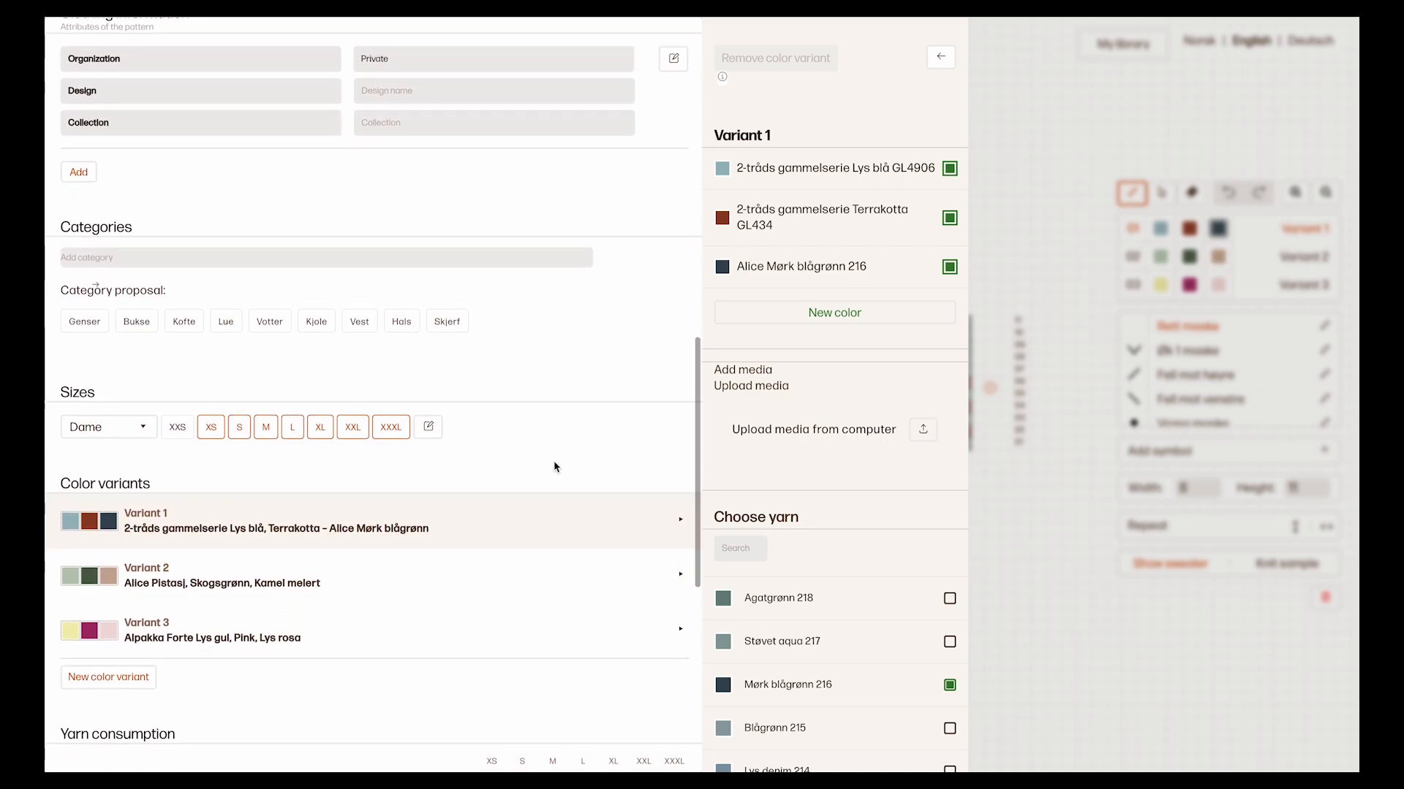
{"action": "scroll", "coordinate": [292, 606], "scroll_direction": "down", "scroll_amount": 1}
{"action": "scroll", "coordinate": [300, 643], "scroll_direction": "down", "scroll_amount": 6}
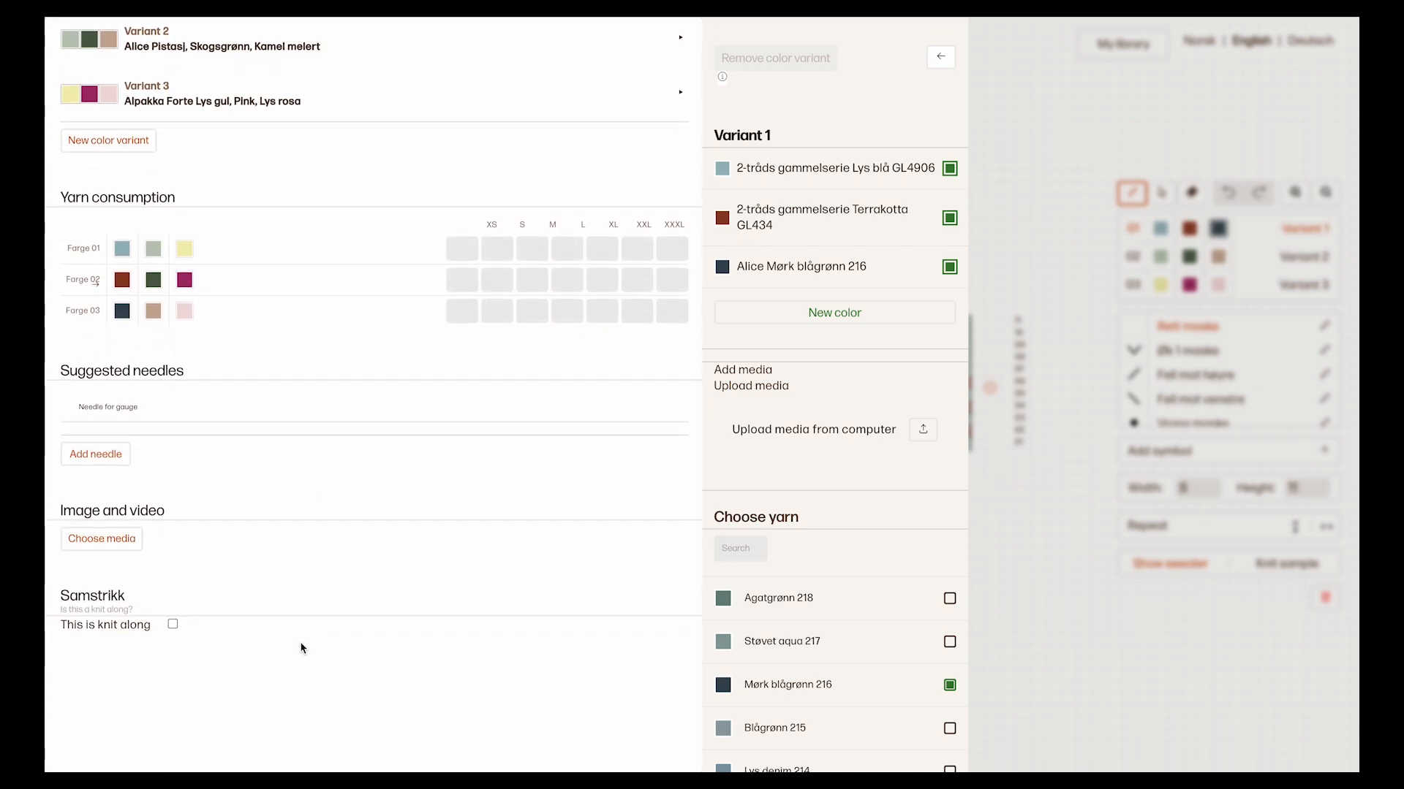
{"action": "left_click", "coordinate": [1041, 247]}
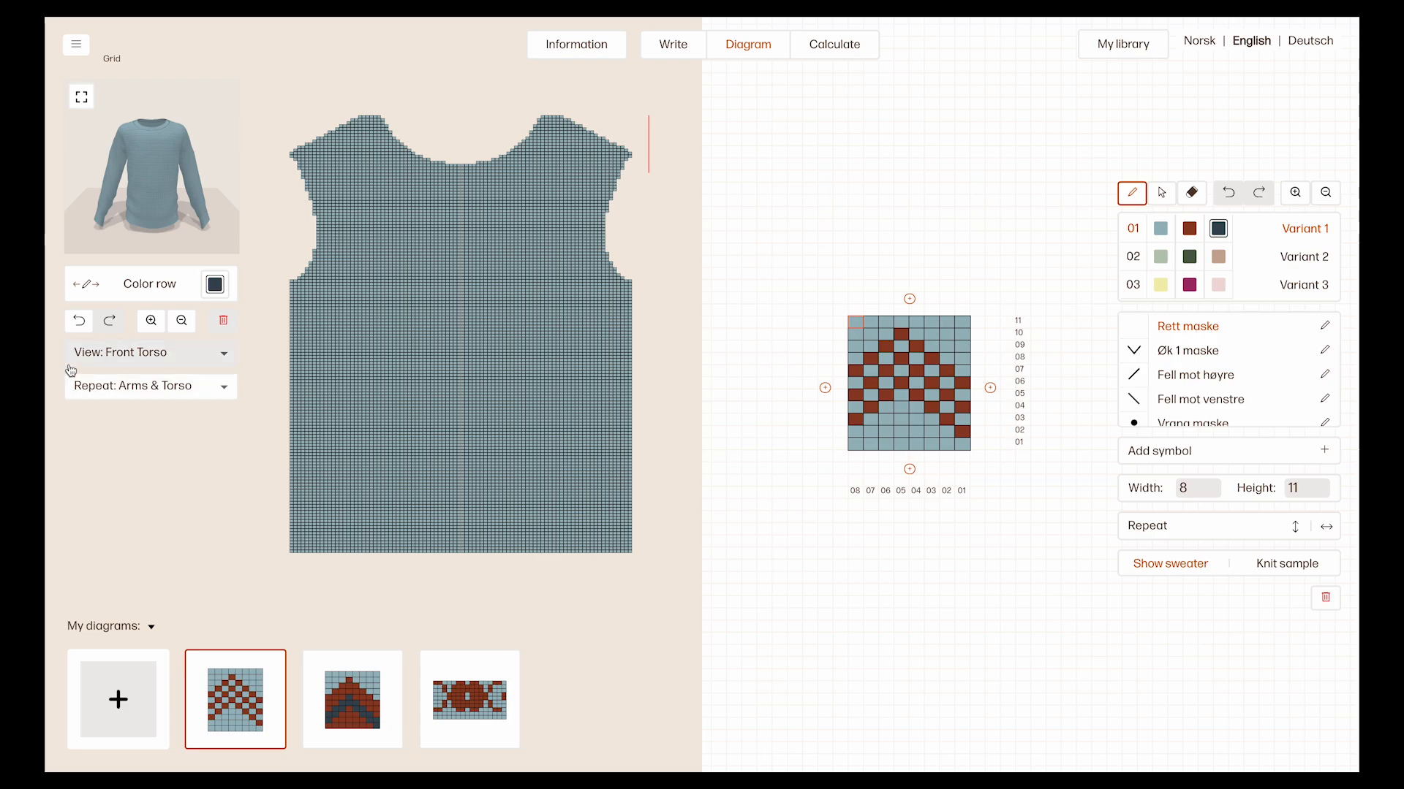
- Enlarge the 3D sweater preview, rotate it to an angled view, and reduce it again
{"action": "left_click", "coordinate": [80, 109]}
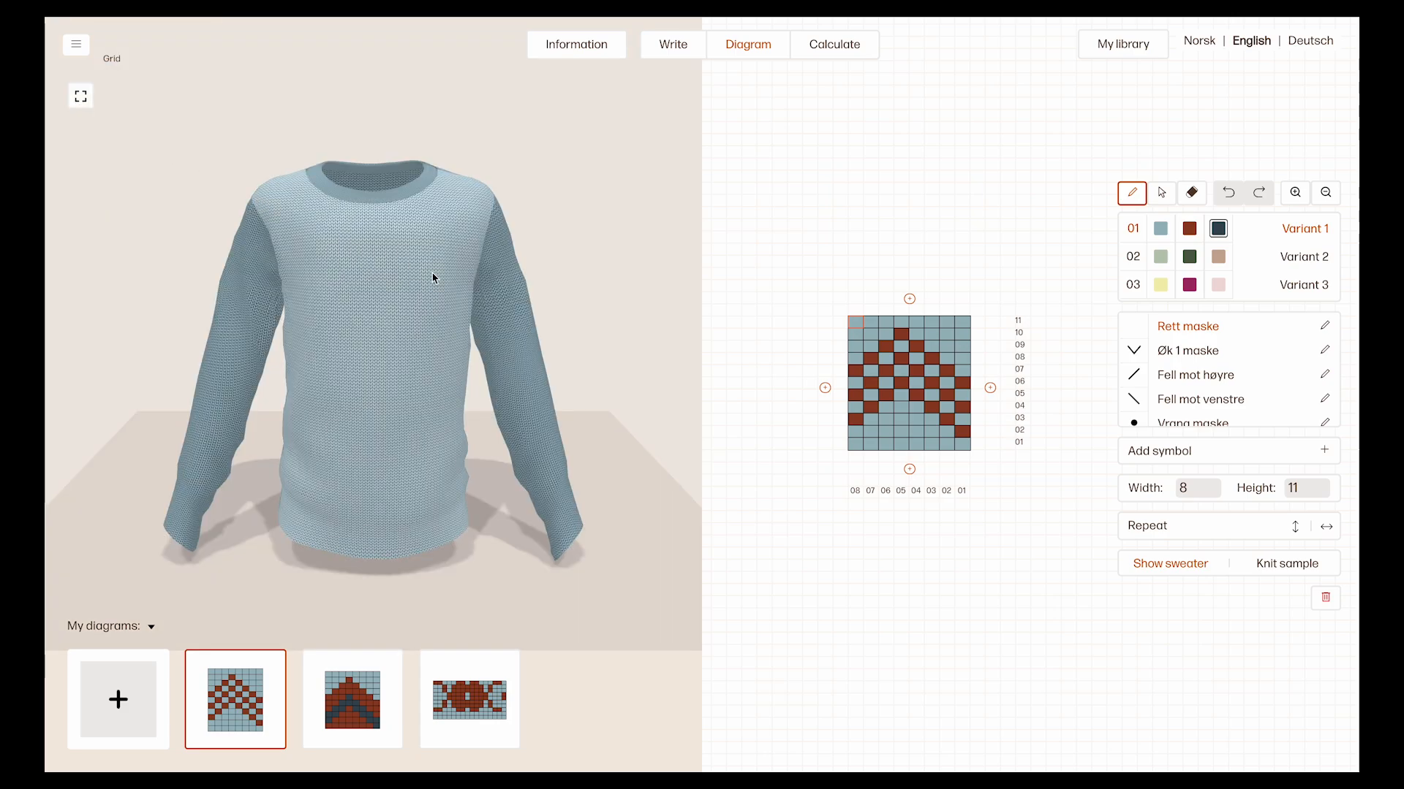
{"action": "left_click_drag", "start_coordinate": [220, 370], "coordinate": [246, 321]}
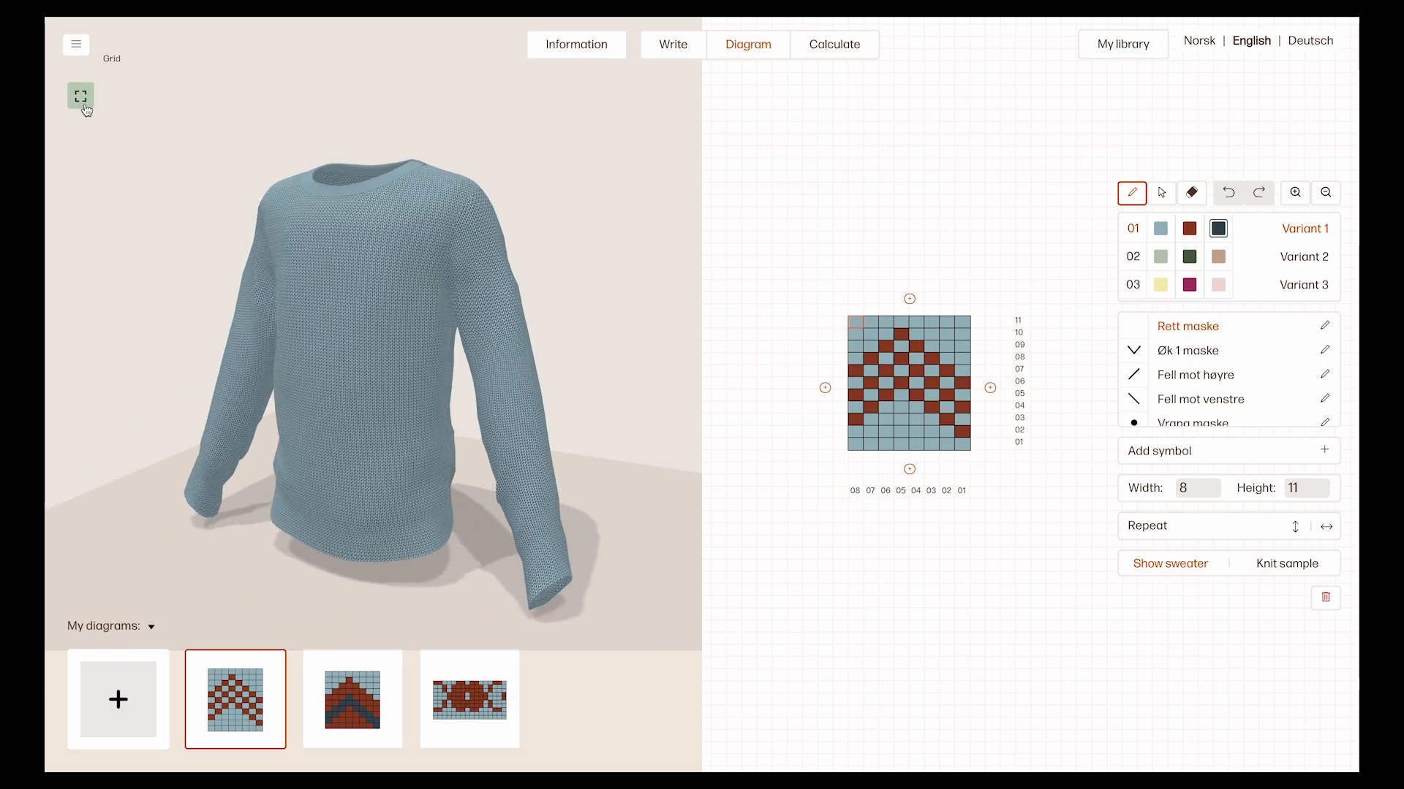
{"action": "left_click", "coordinate": [85, 107]}
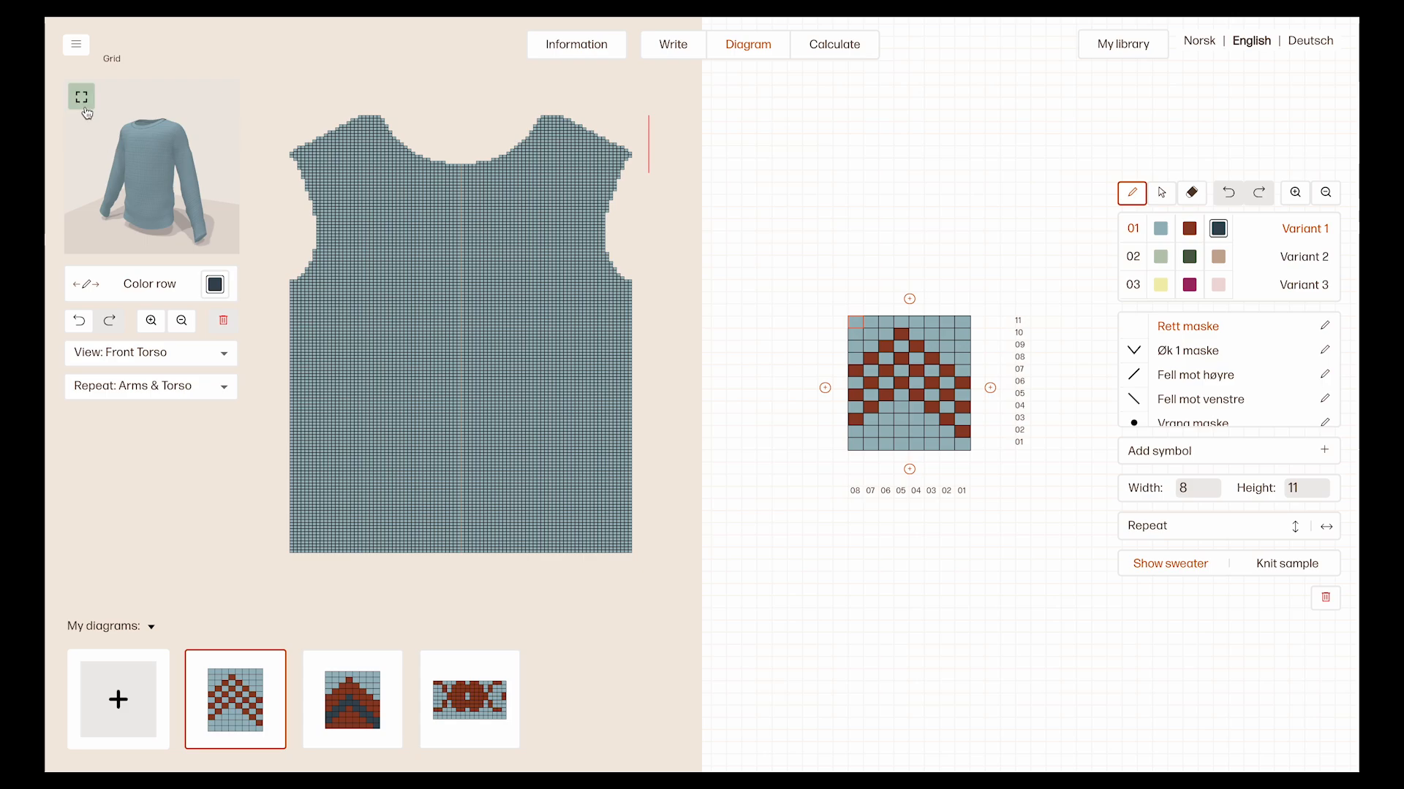
- View the sweater's collar grid and its left arm grid
{"action": "left_click", "coordinate": [84, 108]}
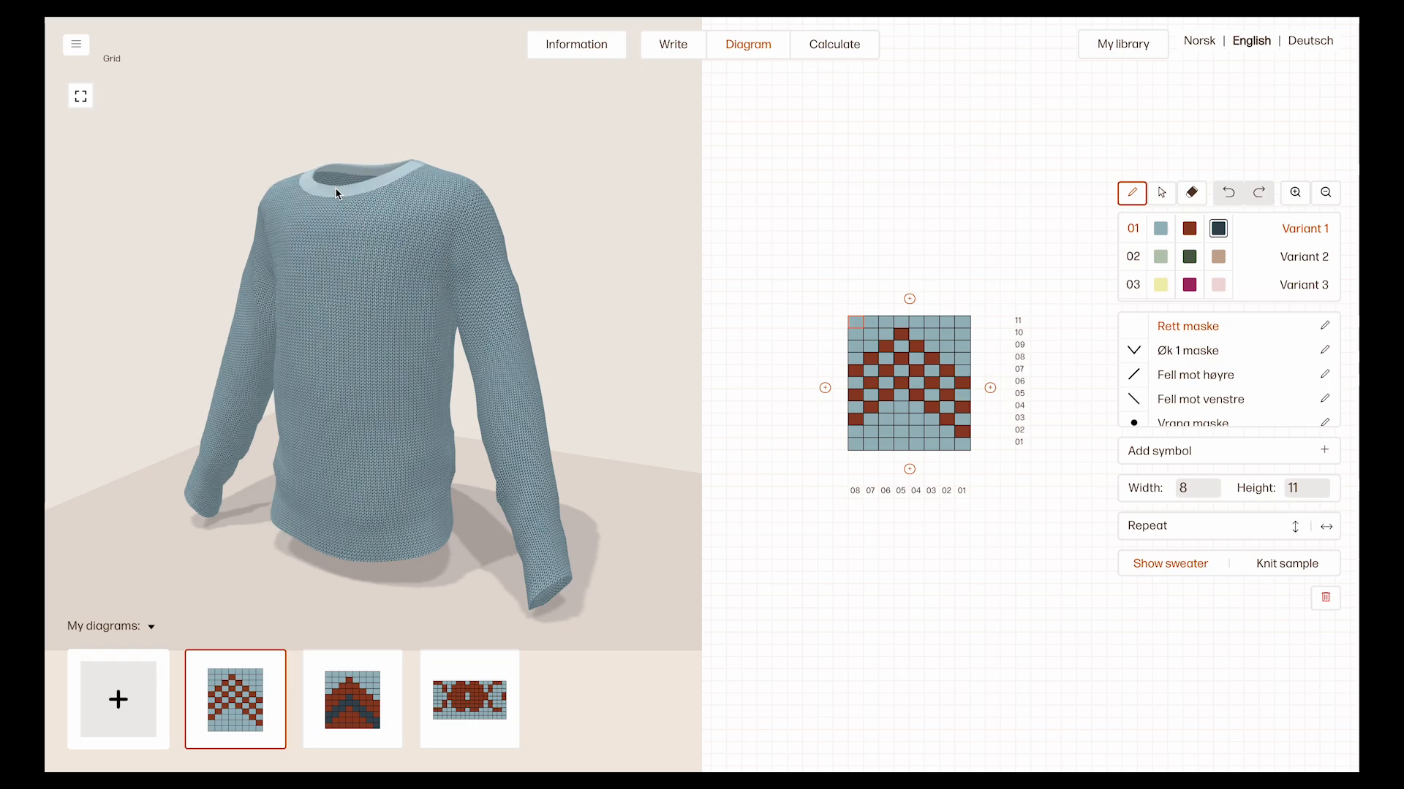
{"action": "left_click", "coordinate": [83, 102]}
{"action": "left_click", "coordinate": [83, 102]}
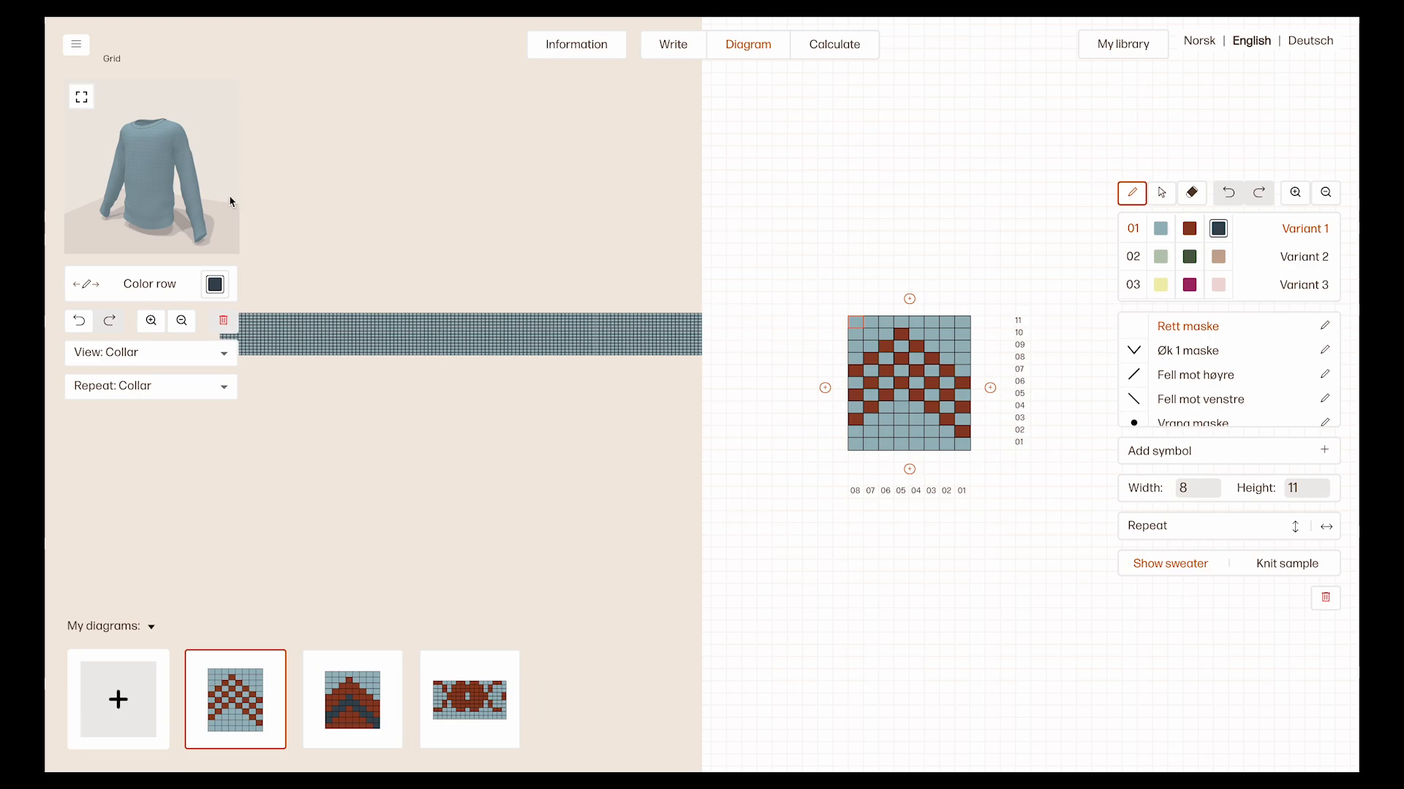
{"action": "left_click", "coordinate": [196, 194]}
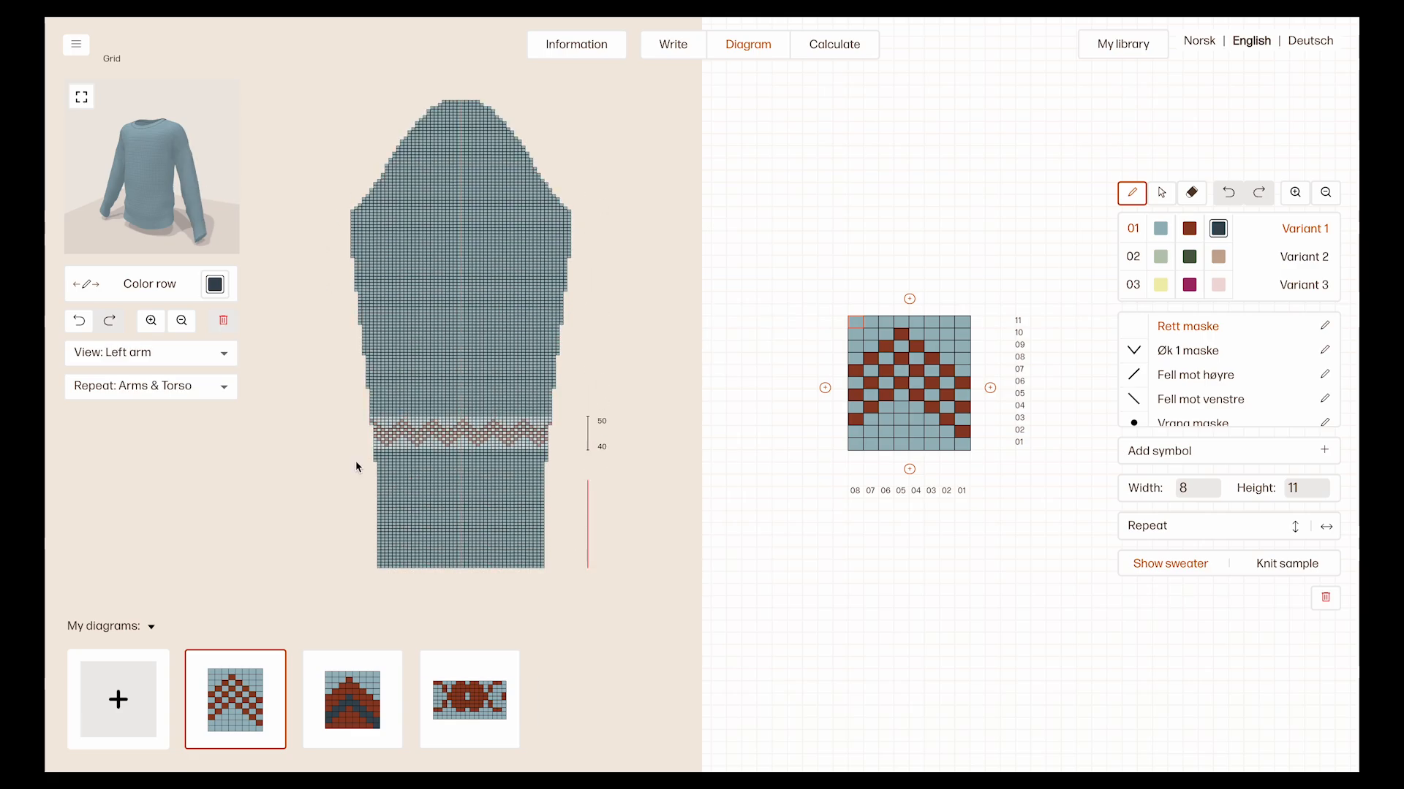
- Place the solid chevron diagram along rows 1–10 at the front torso's hem, with the repeat on Arms & Torso
{"action": "left_click", "coordinate": [162, 209]}
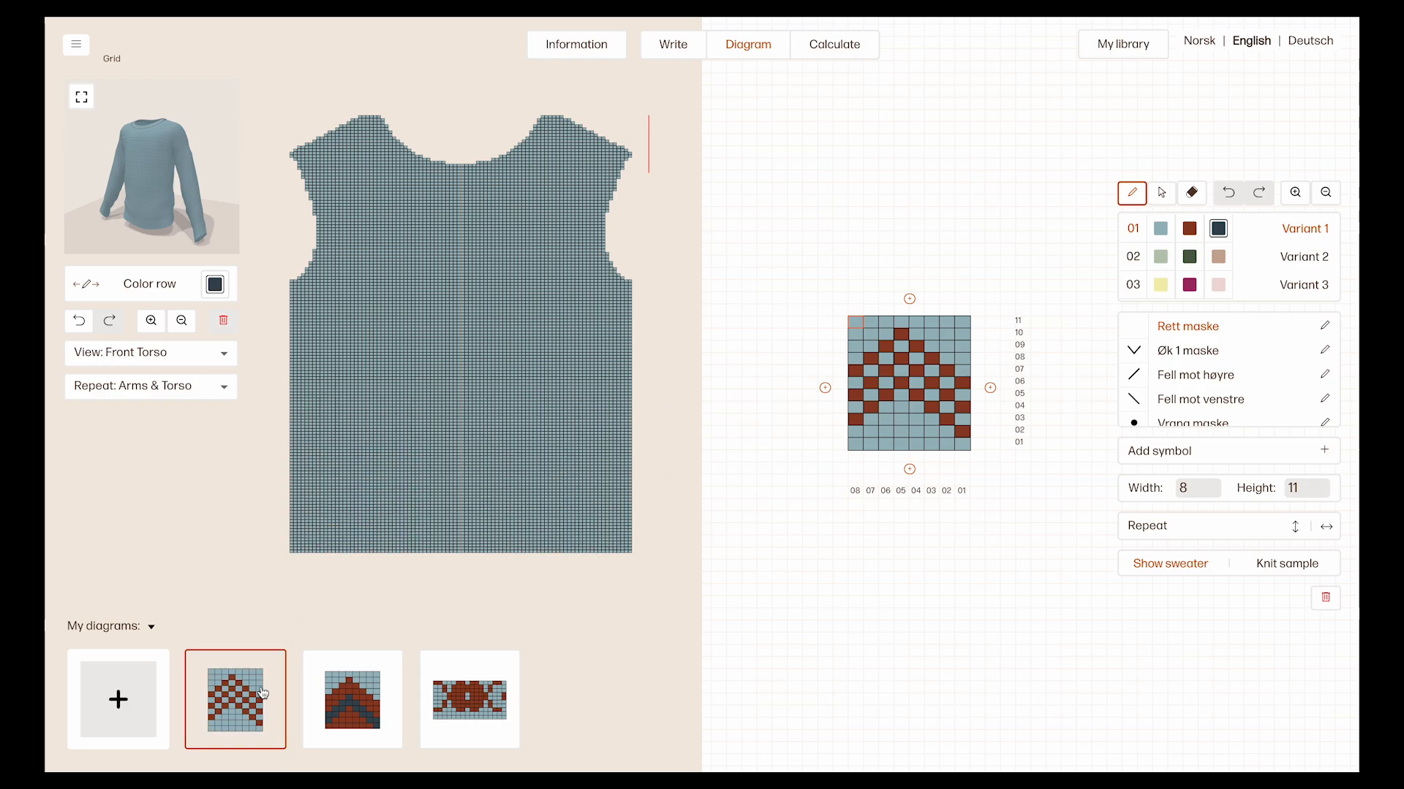
{"action": "left_click", "coordinate": [393, 729]}
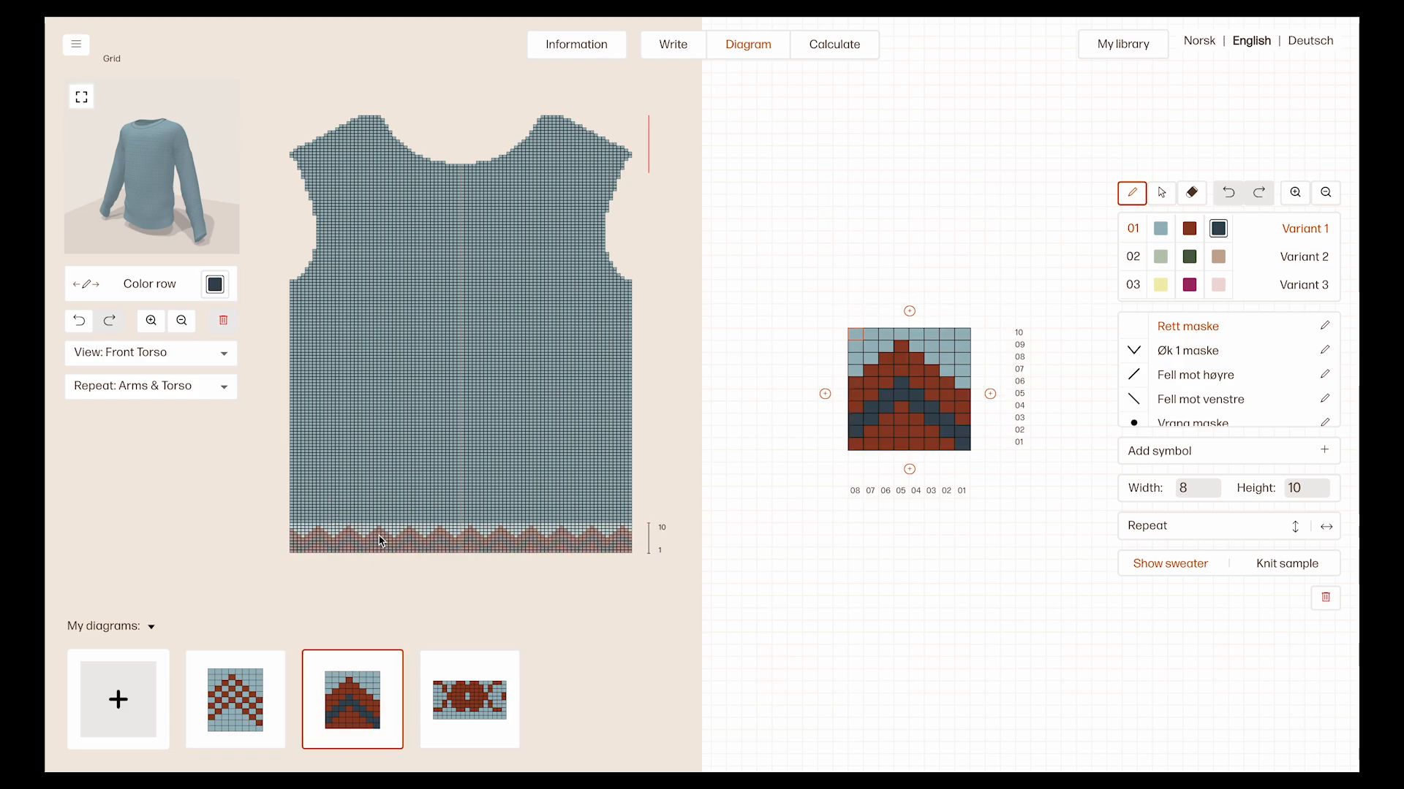
{"action": "left_click", "coordinate": [441, 540]}
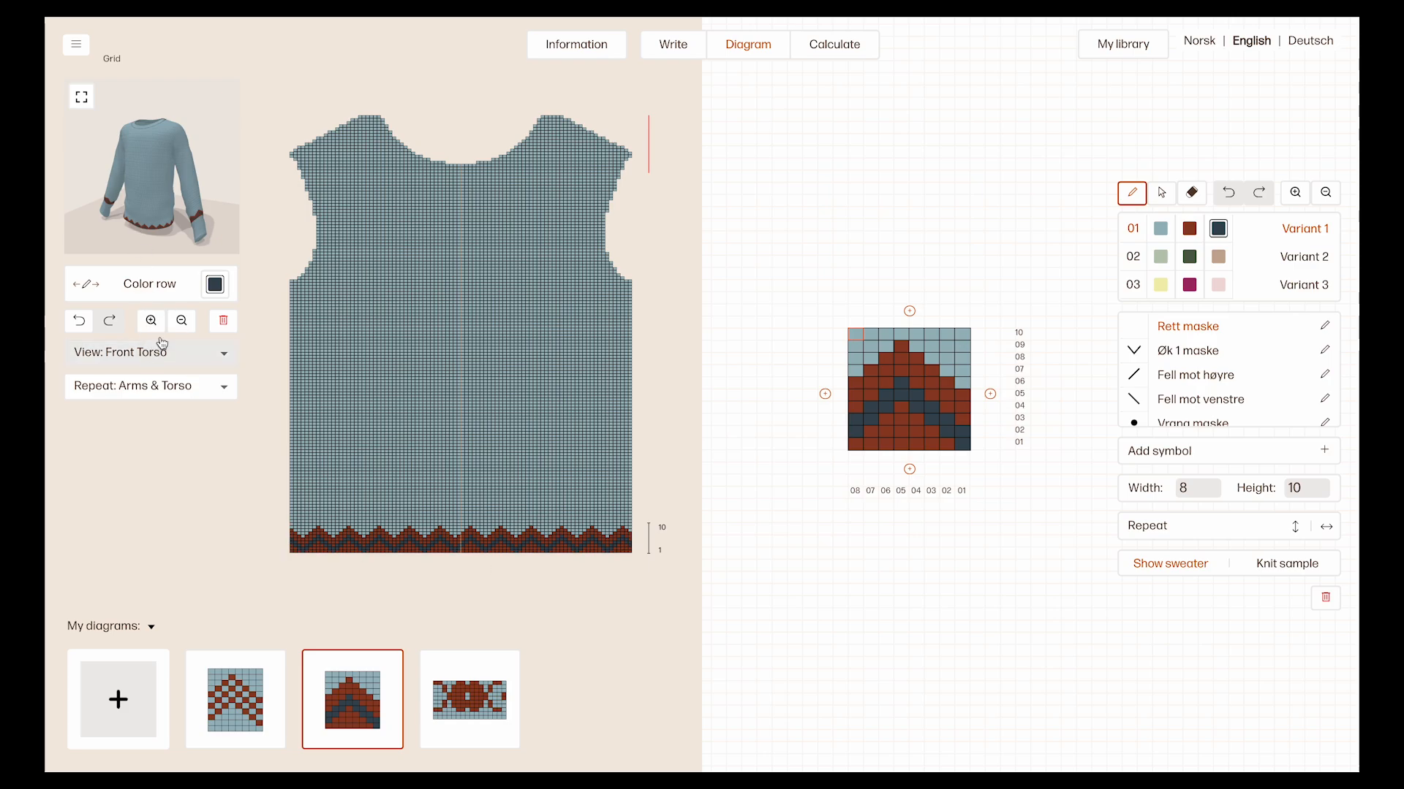
- Delete the chevron band across rows 30–39 of the left arm
{"action": "left_click", "coordinate": [199, 217]}
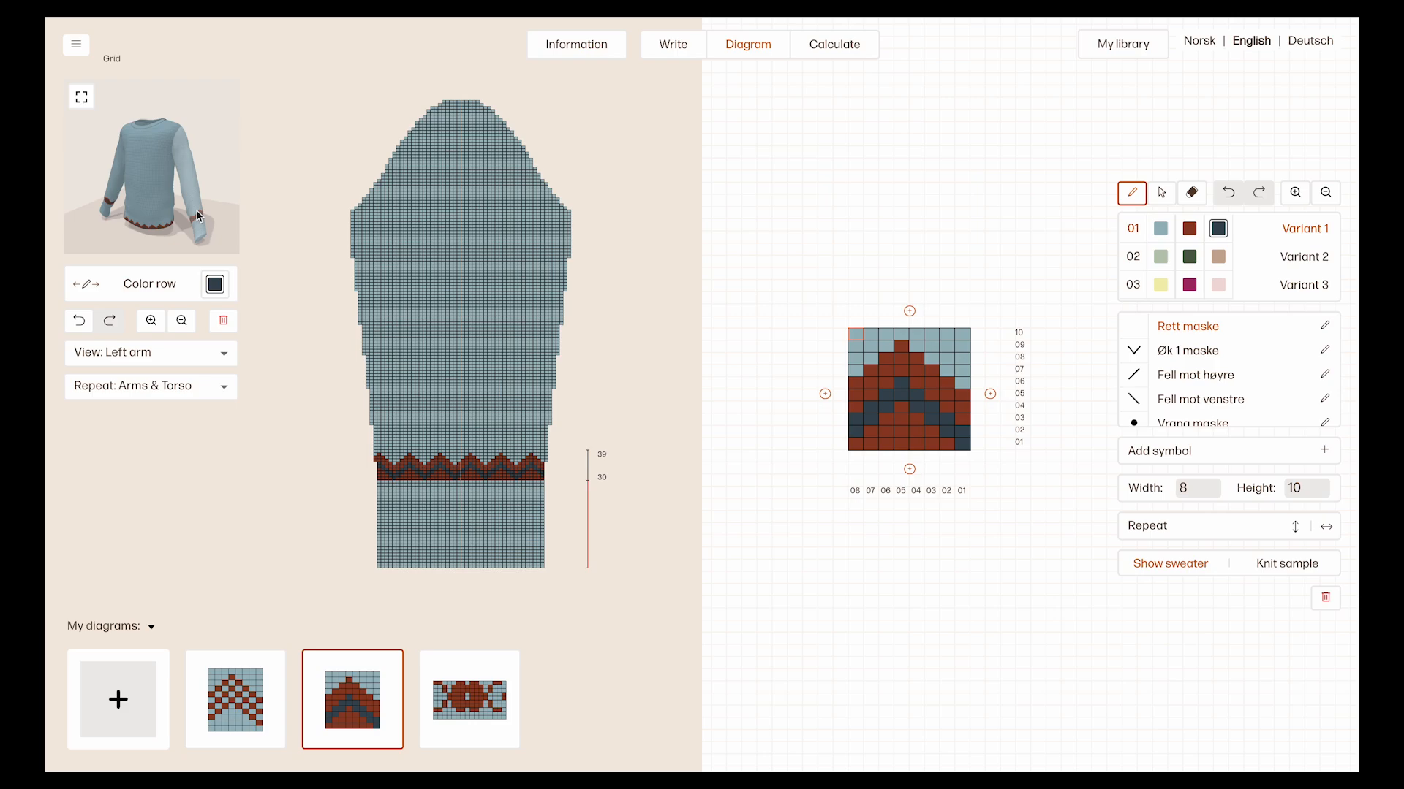
{"action": "left_click", "coordinate": [487, 466]}
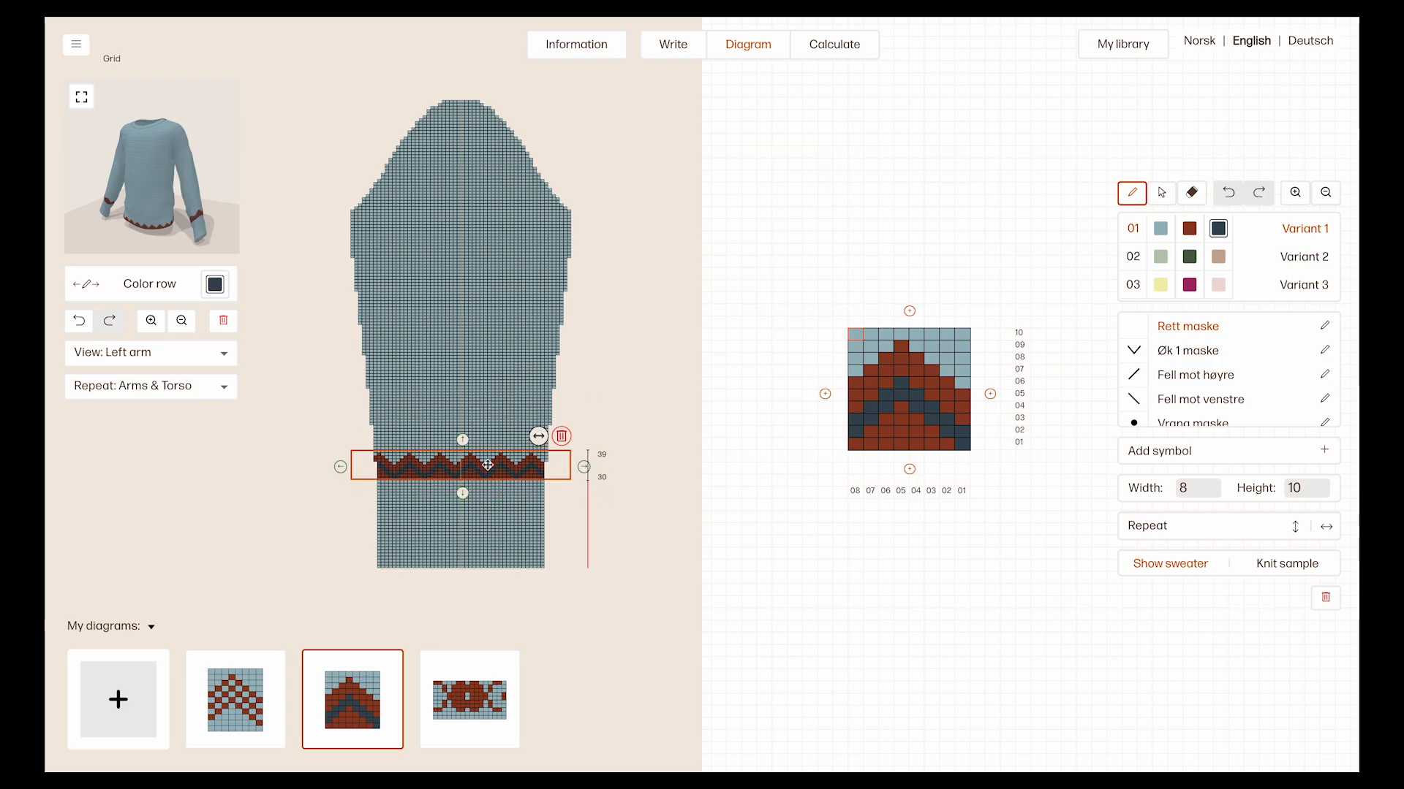
{"action": "left_click", "coordinate": [565, 437]}
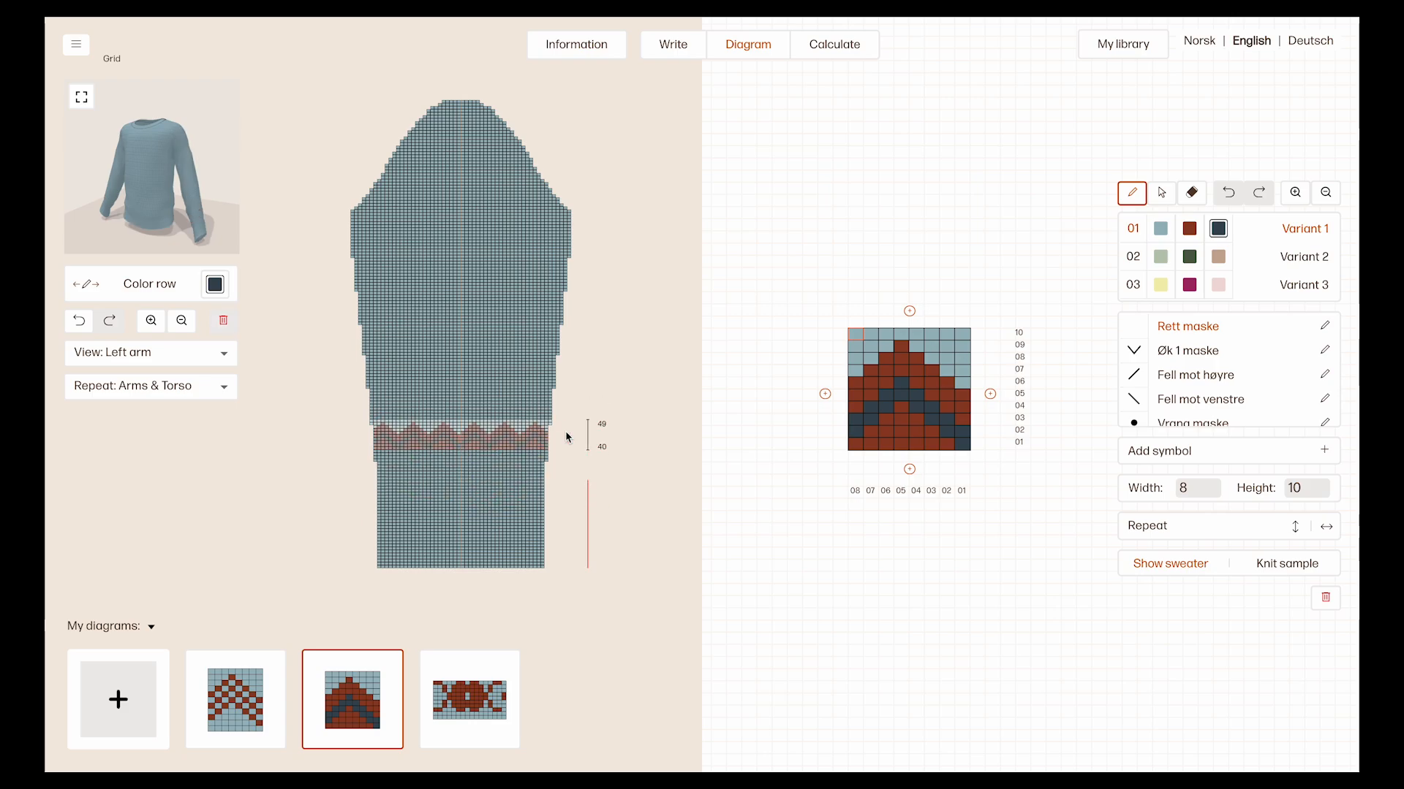
- Set the front torso's repeat to Full torso and place the solid chevron diagram along rows 1–10 at the hem
{"action": "left_click", "coordinate": [153, 204]}
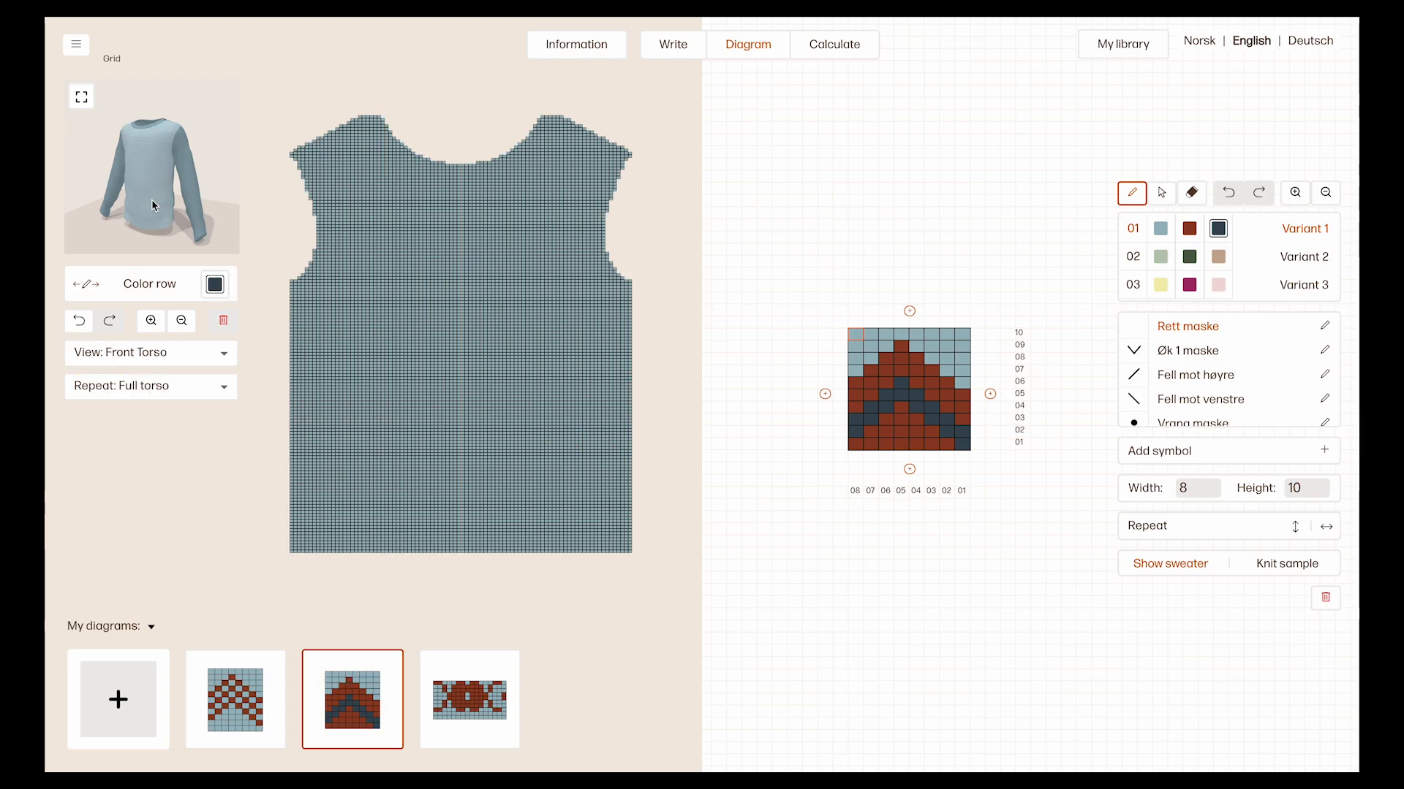
{"action": "left_click", "coordinate": [179, 390]}
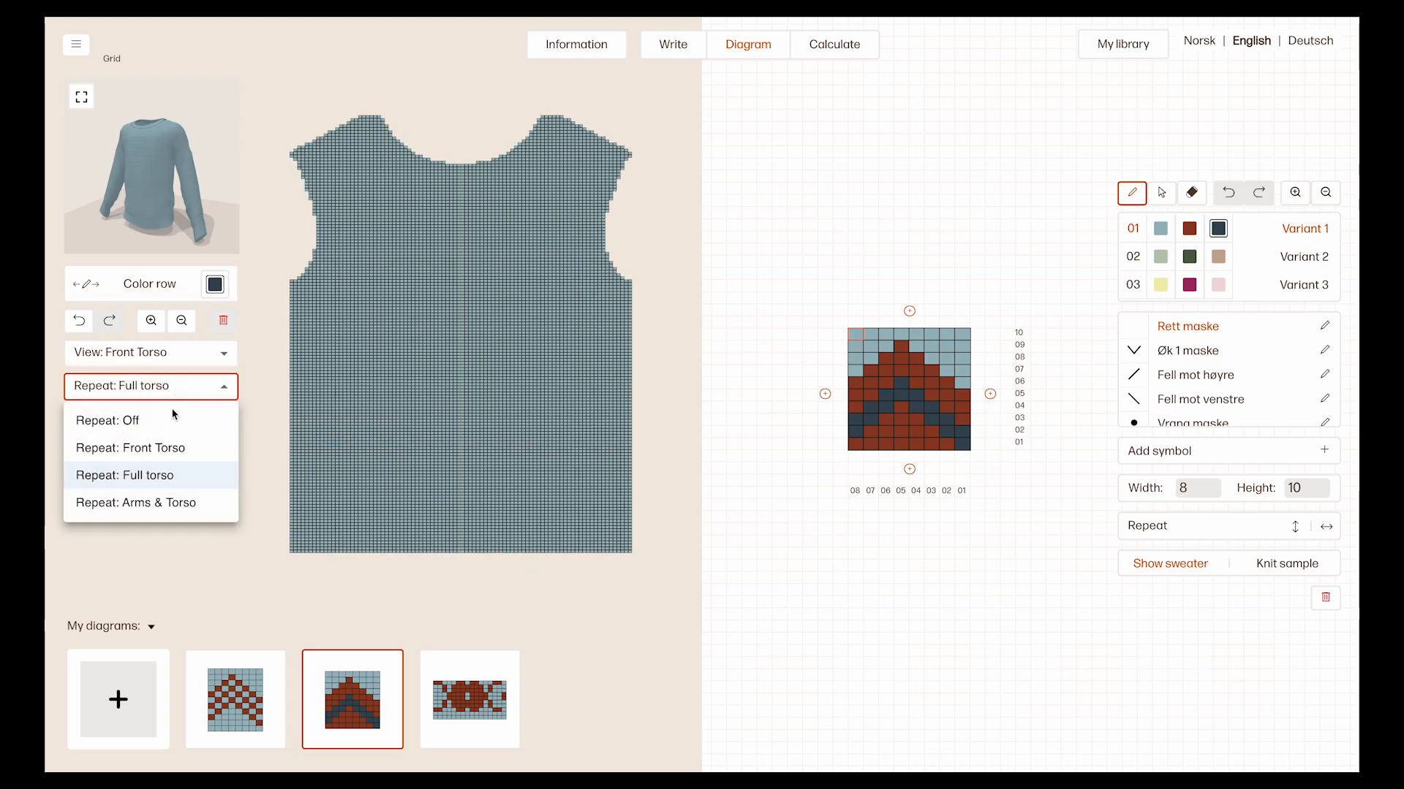
{"action": "left_click", "coordinate": [188, 488]}
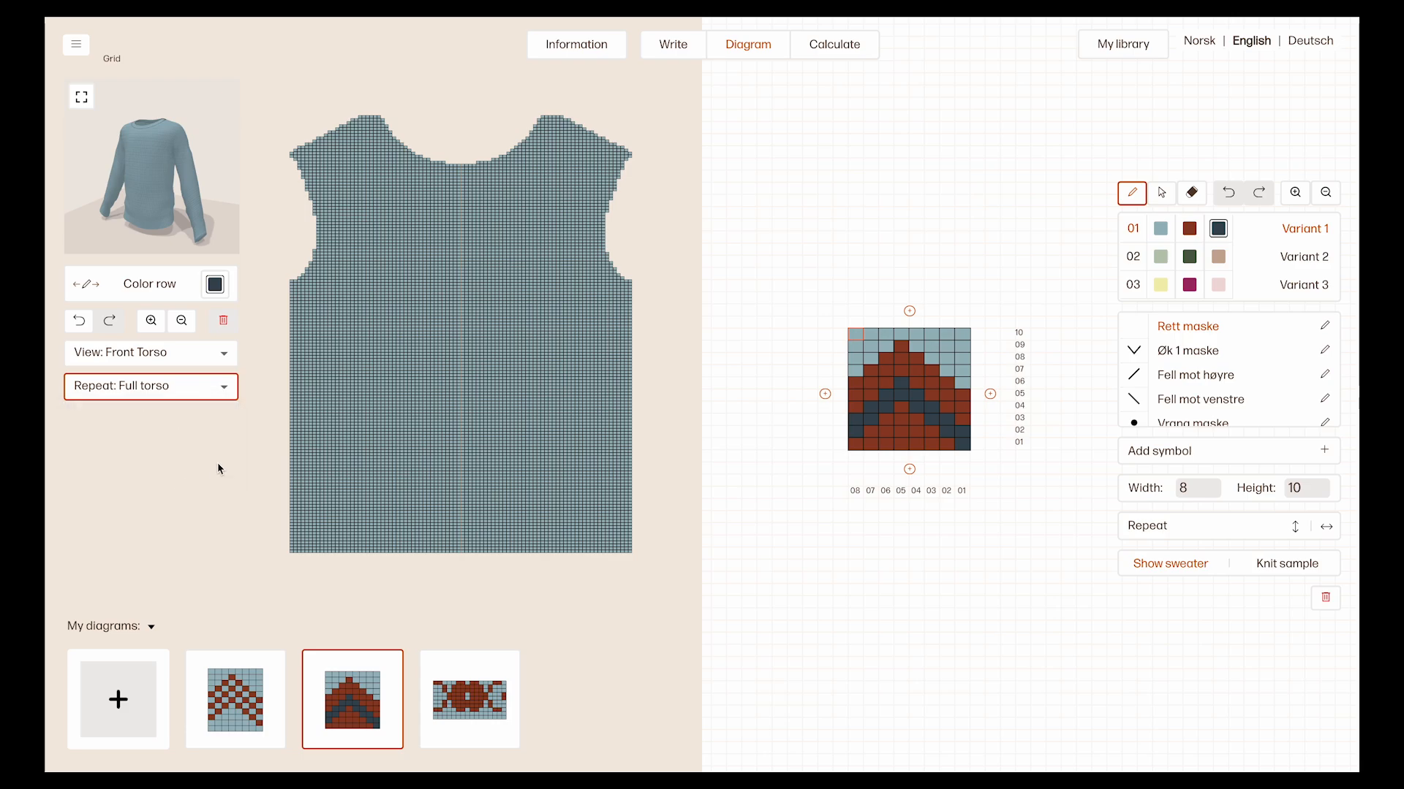
{"action": "left_click", "coordinate": [324, 537]}
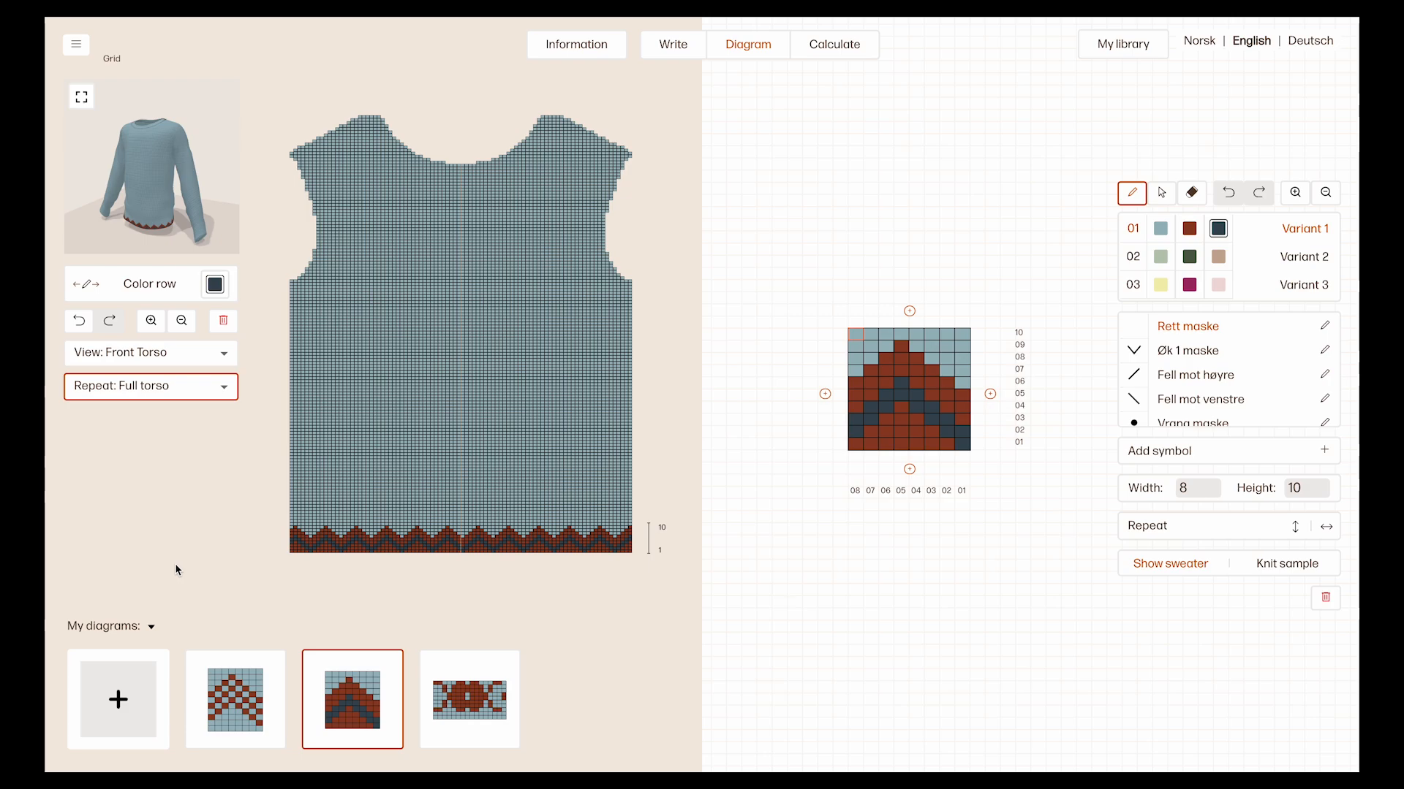
- Enlarge the 3D sweater preview and rotate it to check the hem border around the torso
{"action": "left_click", "coordinate": [82, 97]}
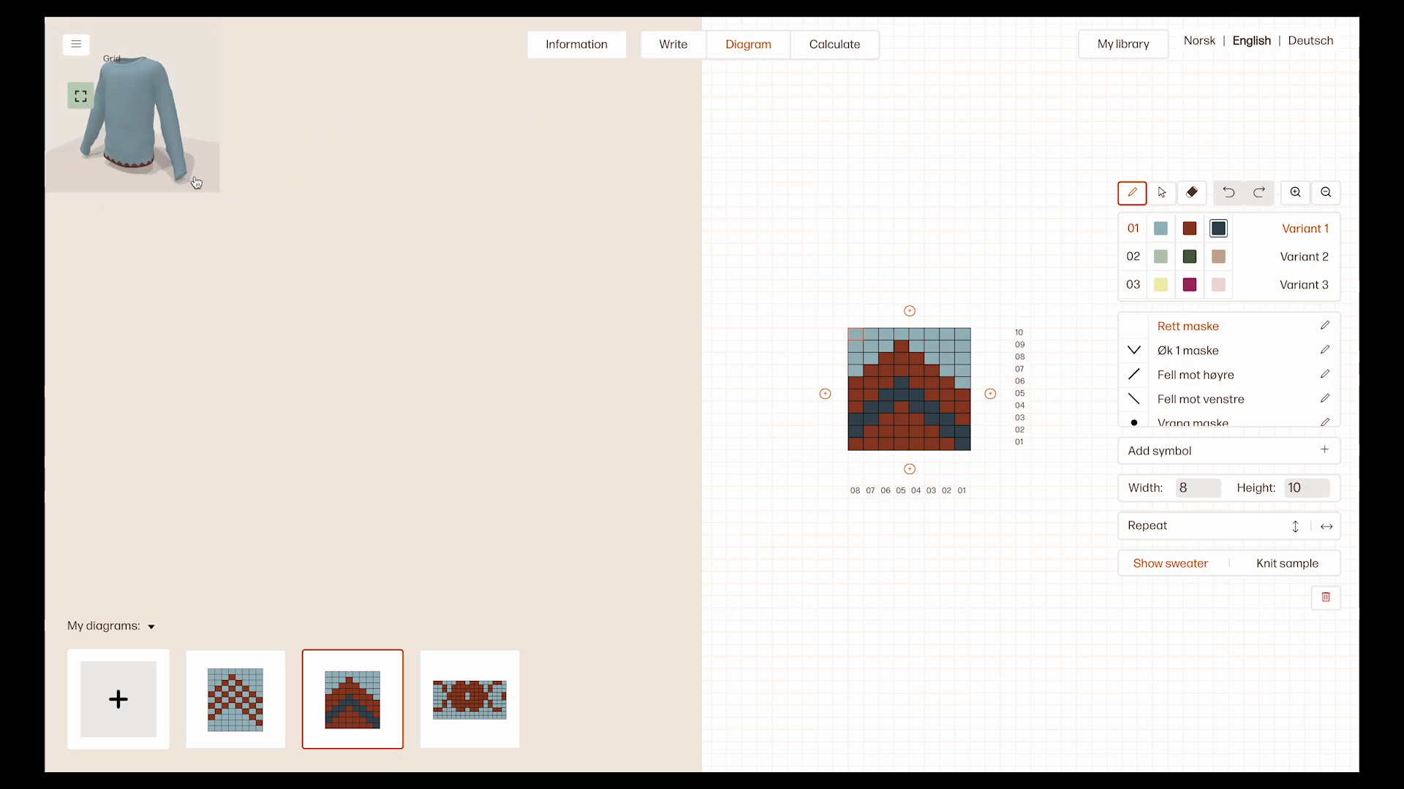
{"action": "left_click_drag", "start_coordinate": [317, 368], "coordinate": [448, 363]}
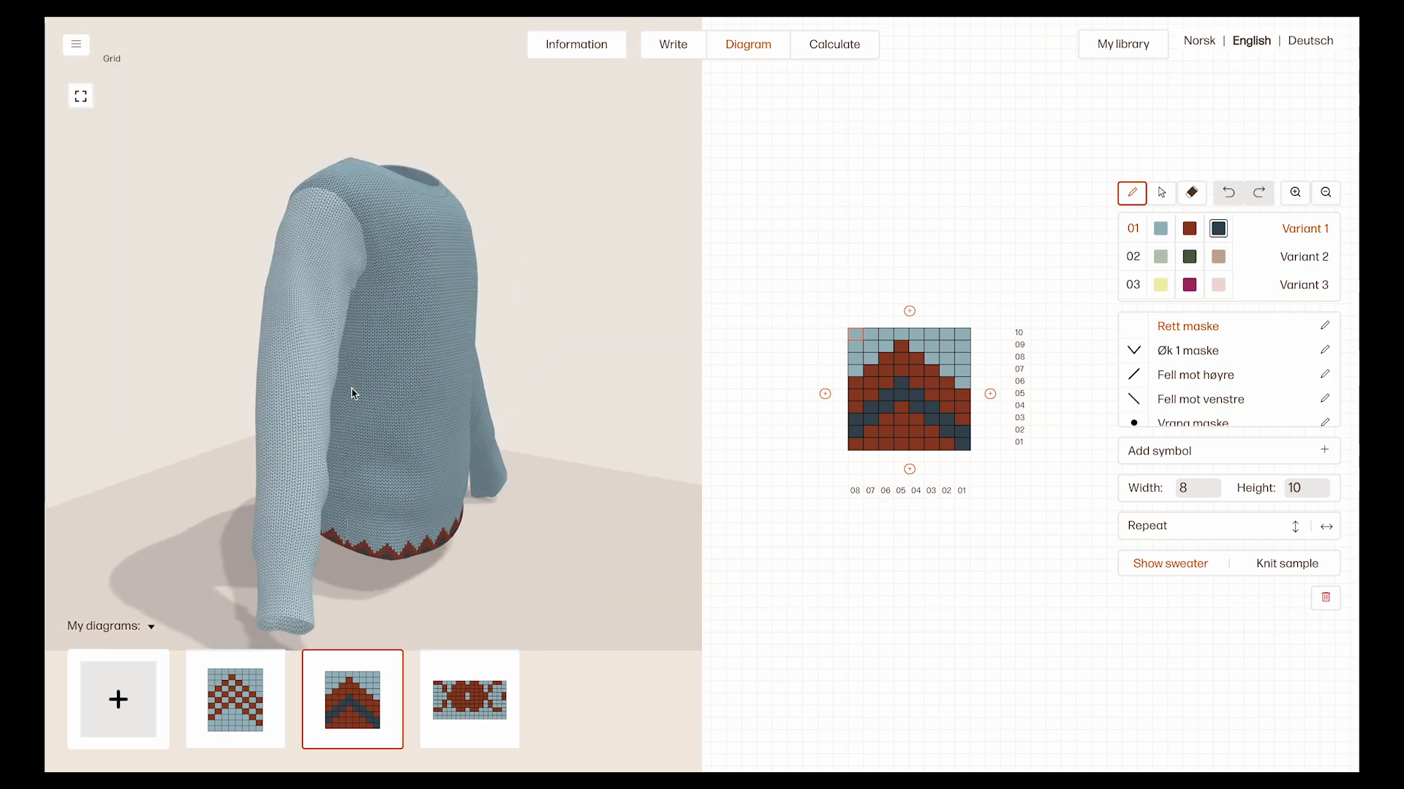
{"action": "left_click_drag", "start_coordinate": [285, 402], "coordinate": [424, 422]}
{"action": "left_click_drag", "start_coordinate": [271, 433], "coordinate": [395, 459]}
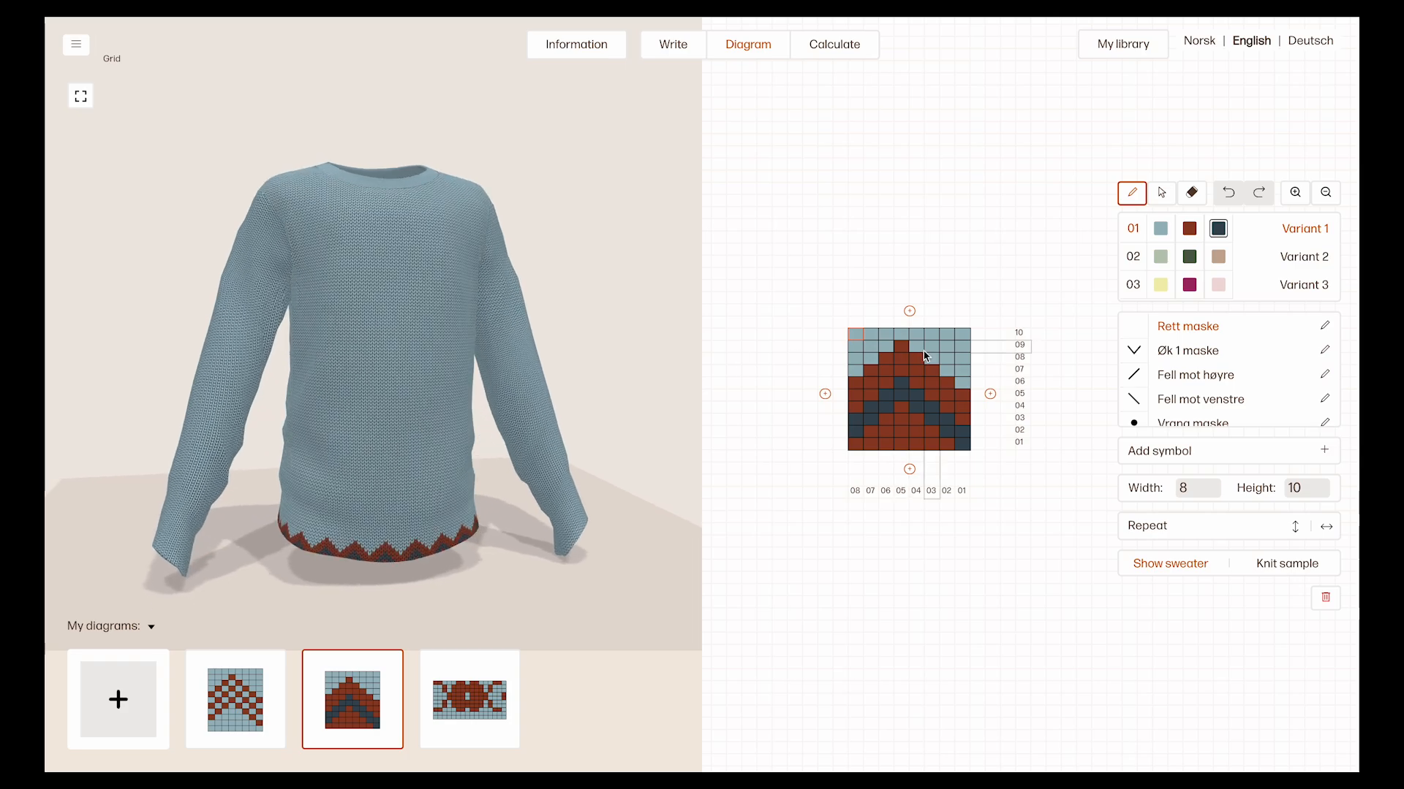
- Preview the sweater in color Variant 2 and Variant 3, then switch back to Variant 1
{"action": "left_click", "coordinate": [1250, 259]}
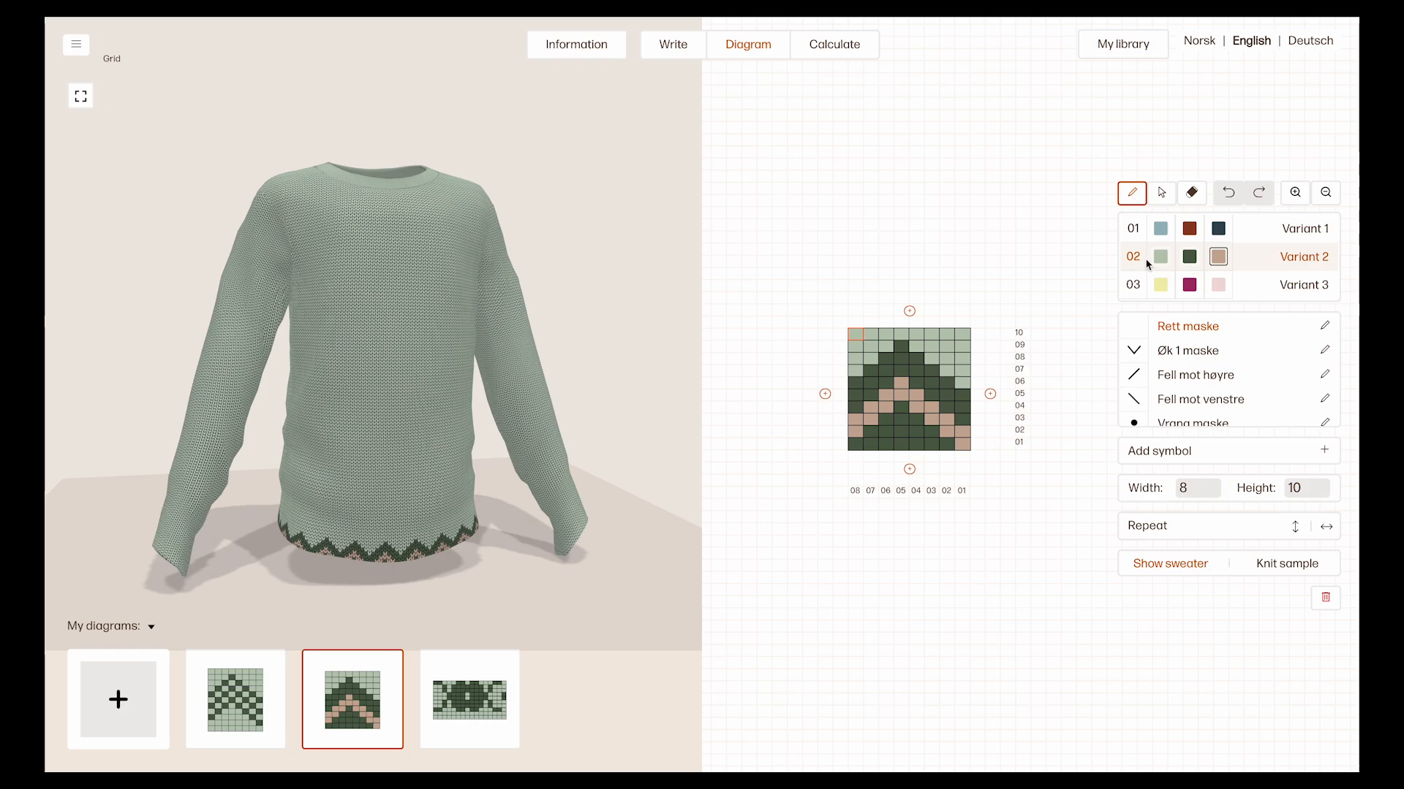
{"action": "left_click", "coordinate": [1239, 286]}
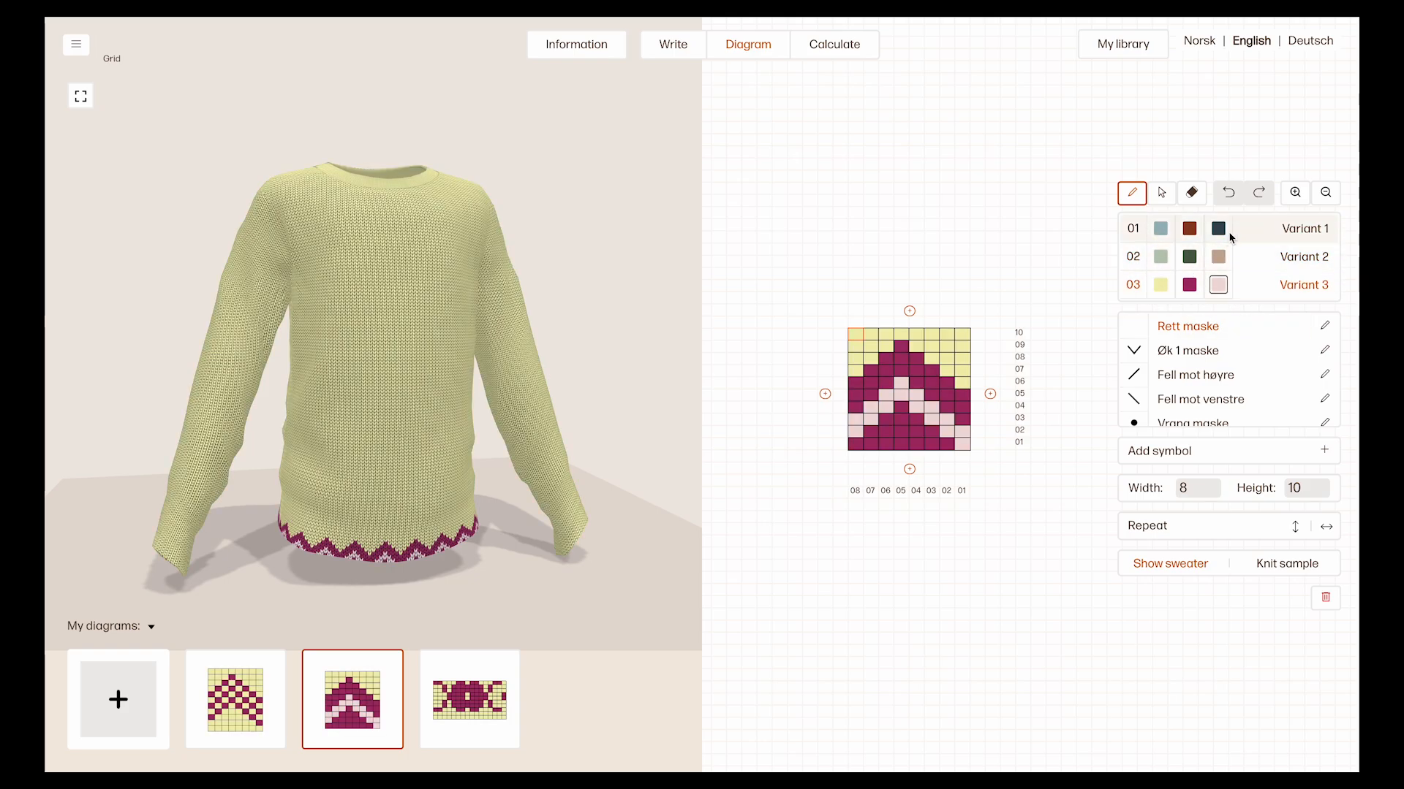
{"action": "left_click", "coordinate": [1210, 235]}
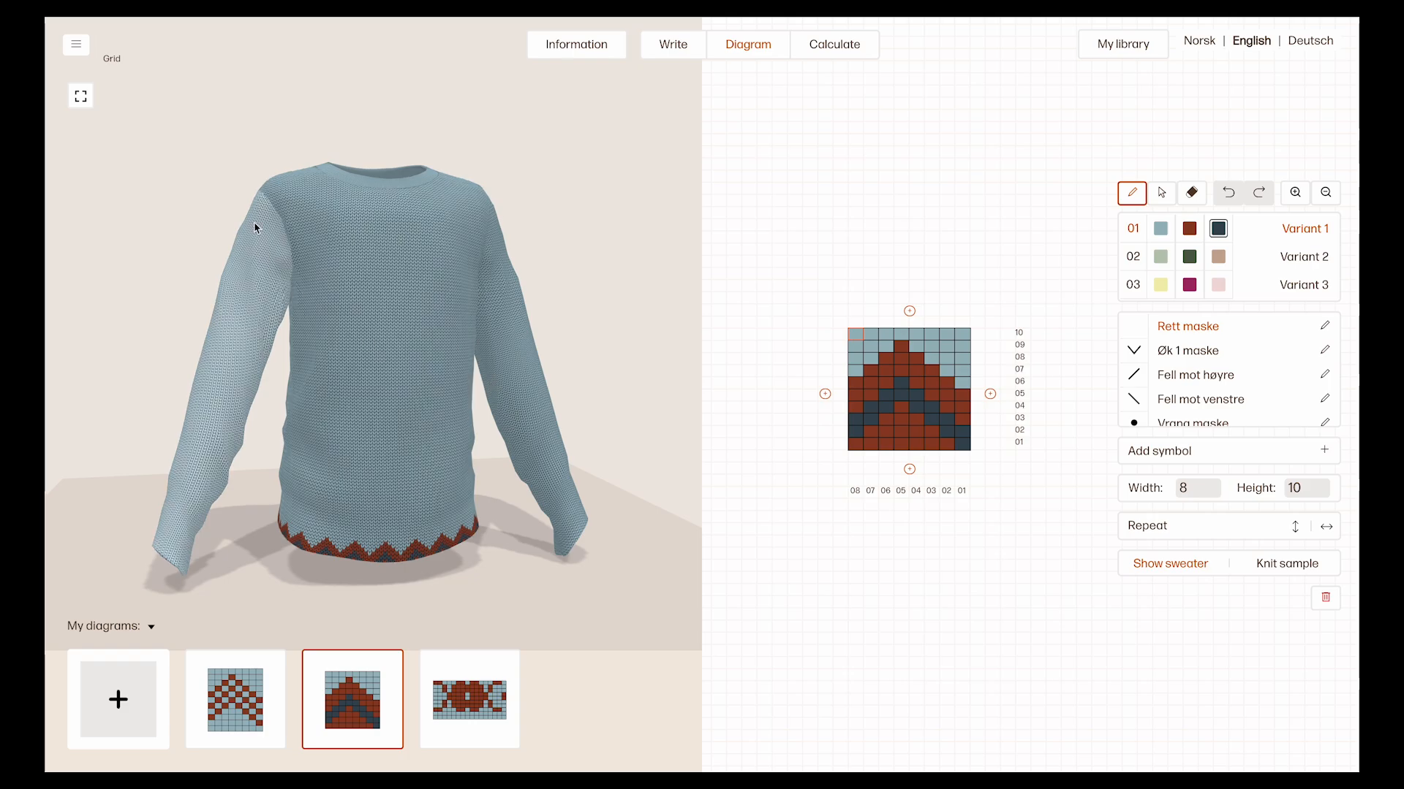
- Return to the front torso grid and place the checkered chevron diagram along rows 11–21, directly above the hem border
{"action": "left_click", "coordinate": [71, 100]}
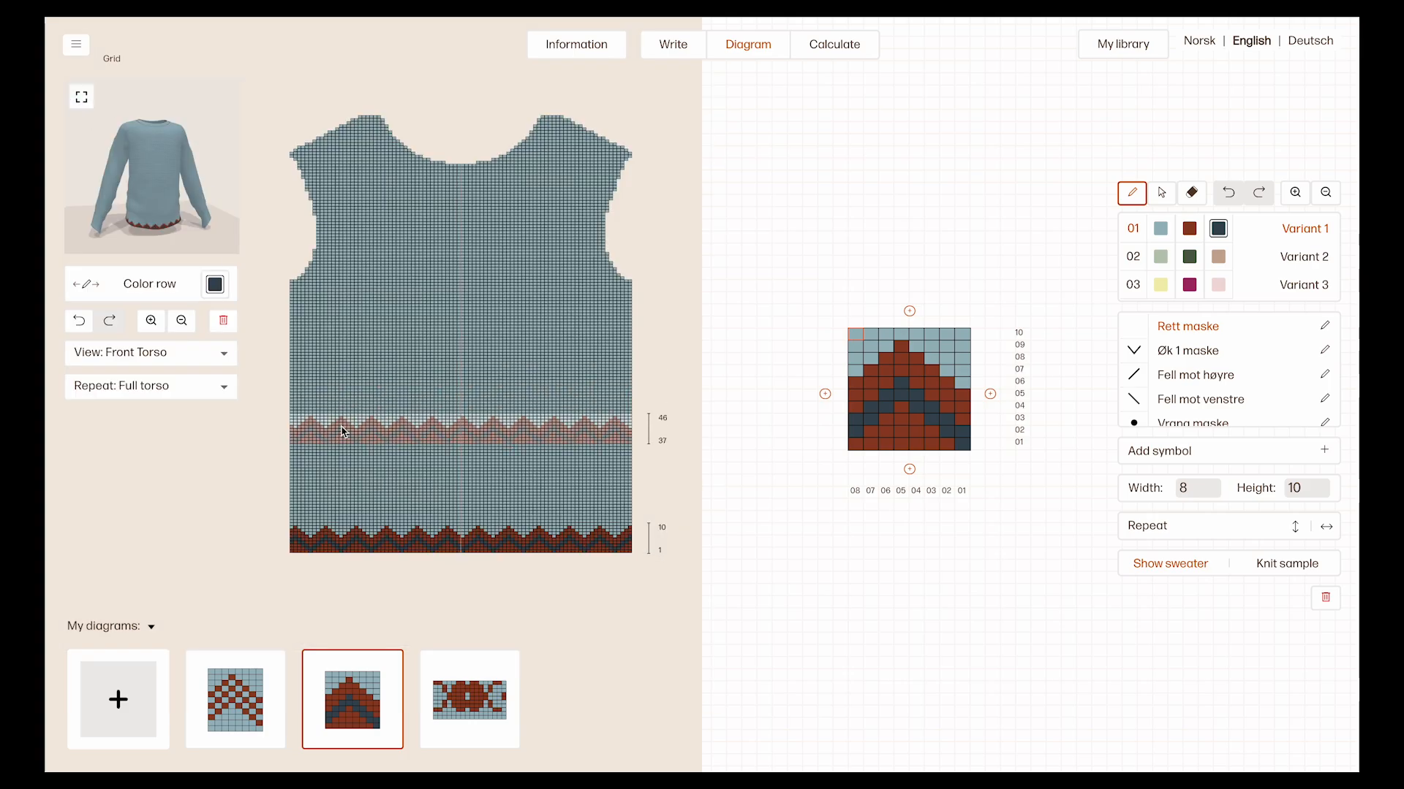
{"action": "left_click", "coordinate": [247, 701]}
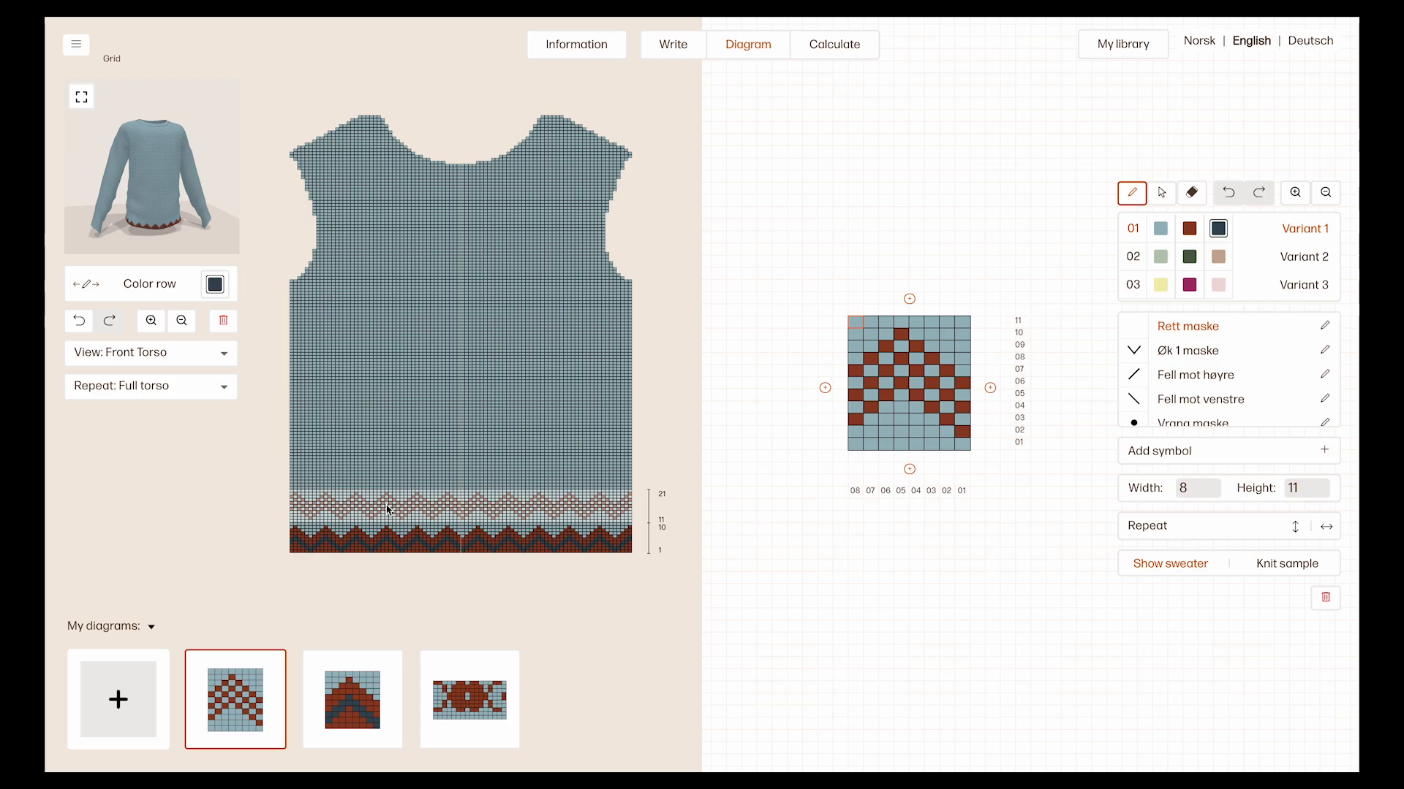
{"action": "left_click", "coordinate": [388, 509]}
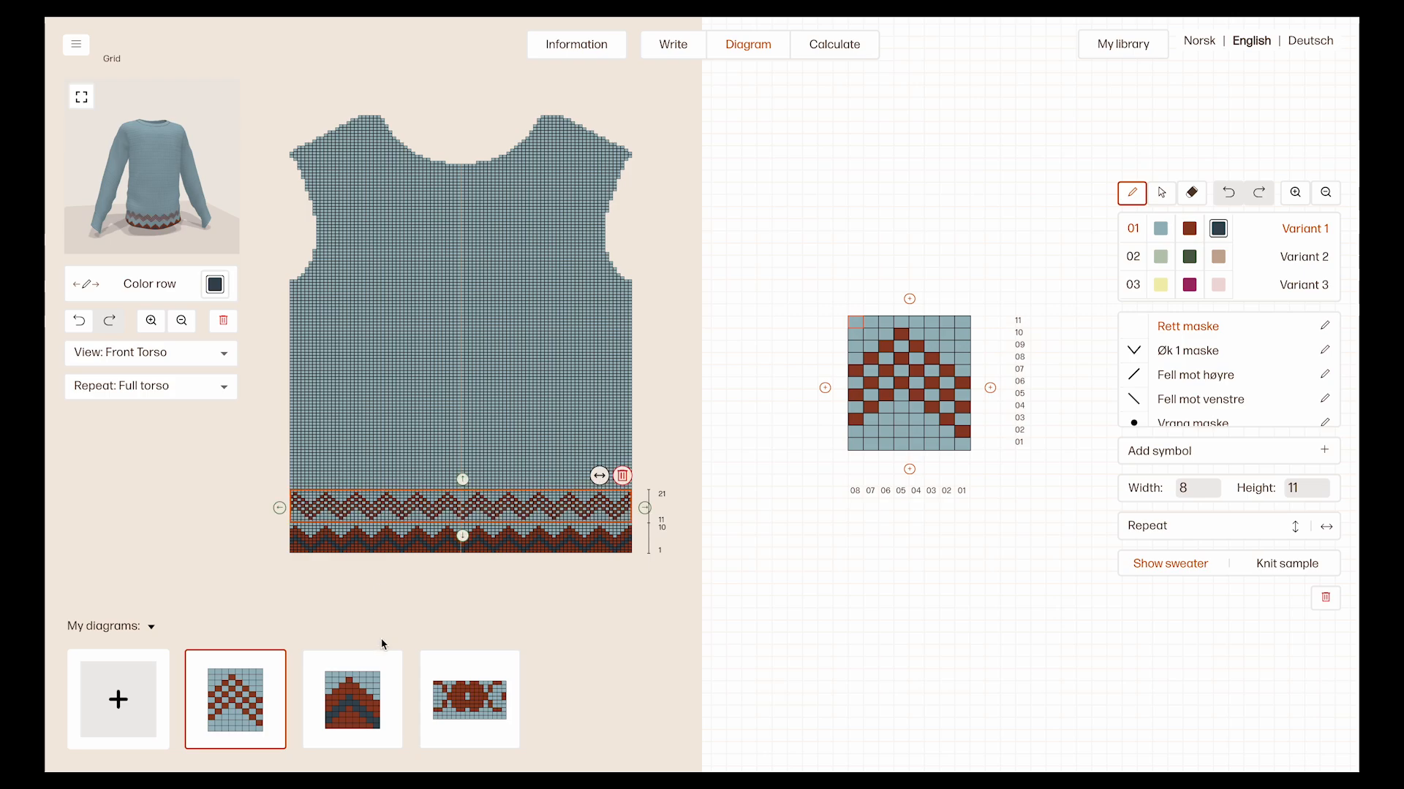
- Color the stitch at row 10, column 01 of the solid chevron diagram dark red
{"action": "left_click", "coordinate": [363, 717]}
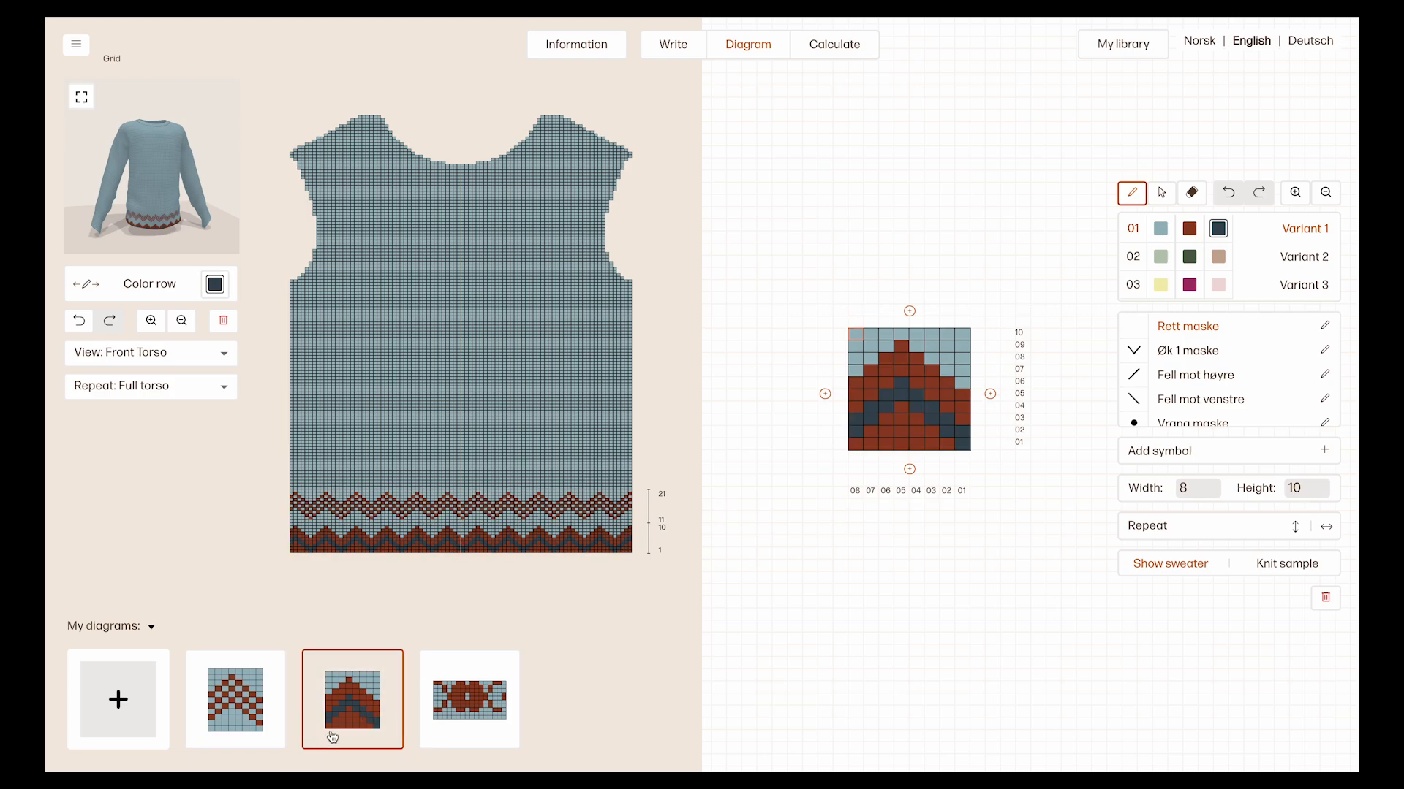
{"action": "left_click", "coordinate": [1189, 228]}
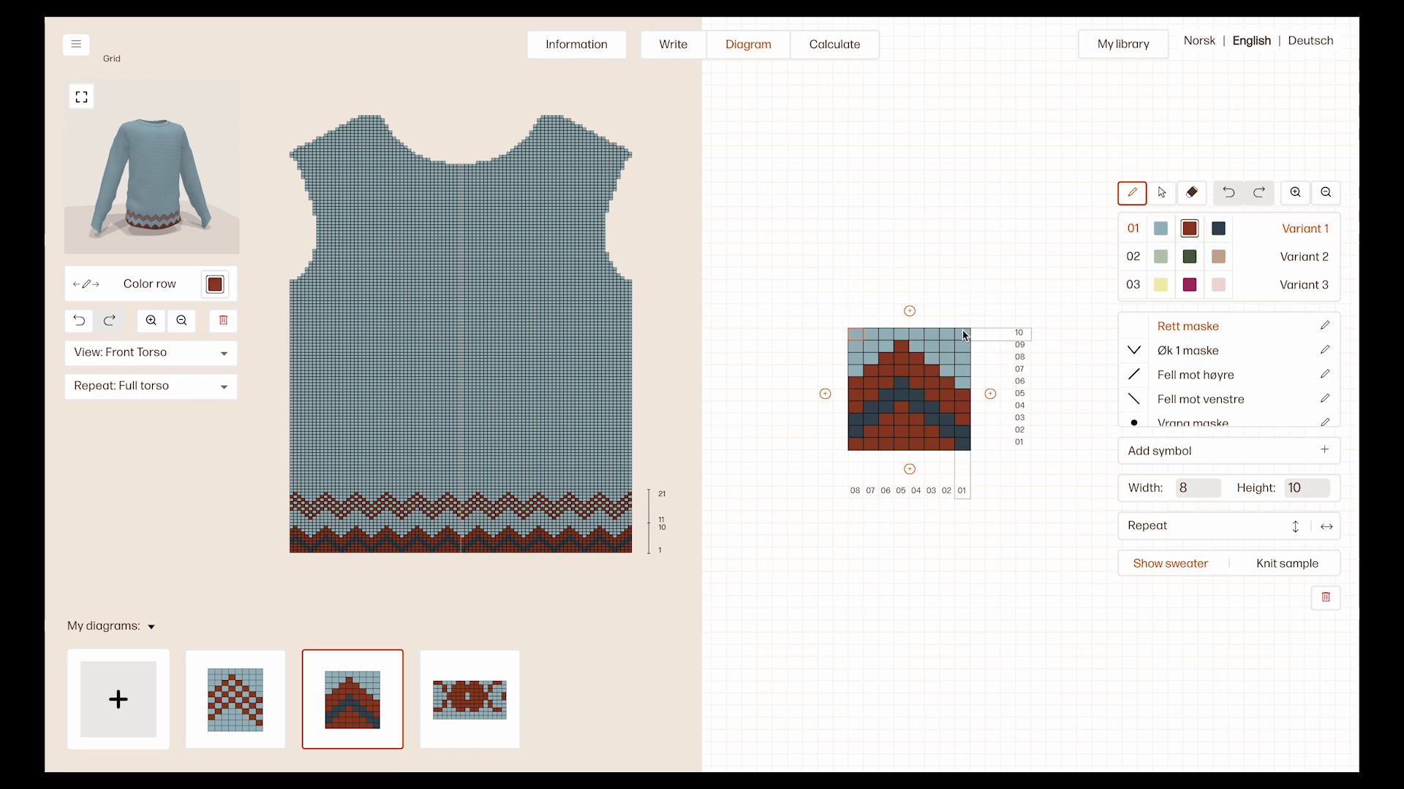
{"action": "left_click", "coordinate": [964, 336]}
{"action": "mouse_move", "coordinate": [345, 731]}
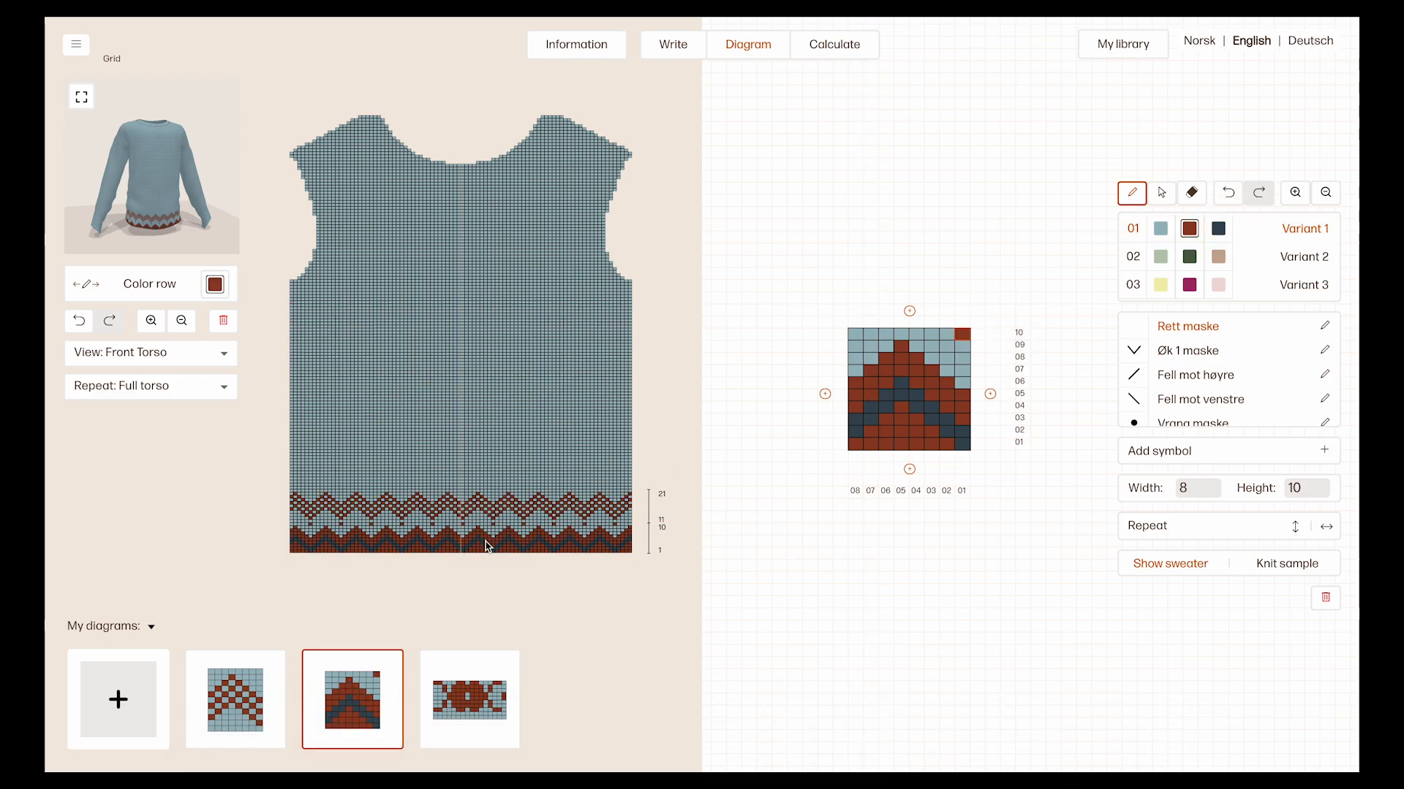
- Trim the checkered chevron diagram from below to a height of 9 and lower its torso band to rows 11–19
{"action": "left_click", "coordinate": [234, 709]}
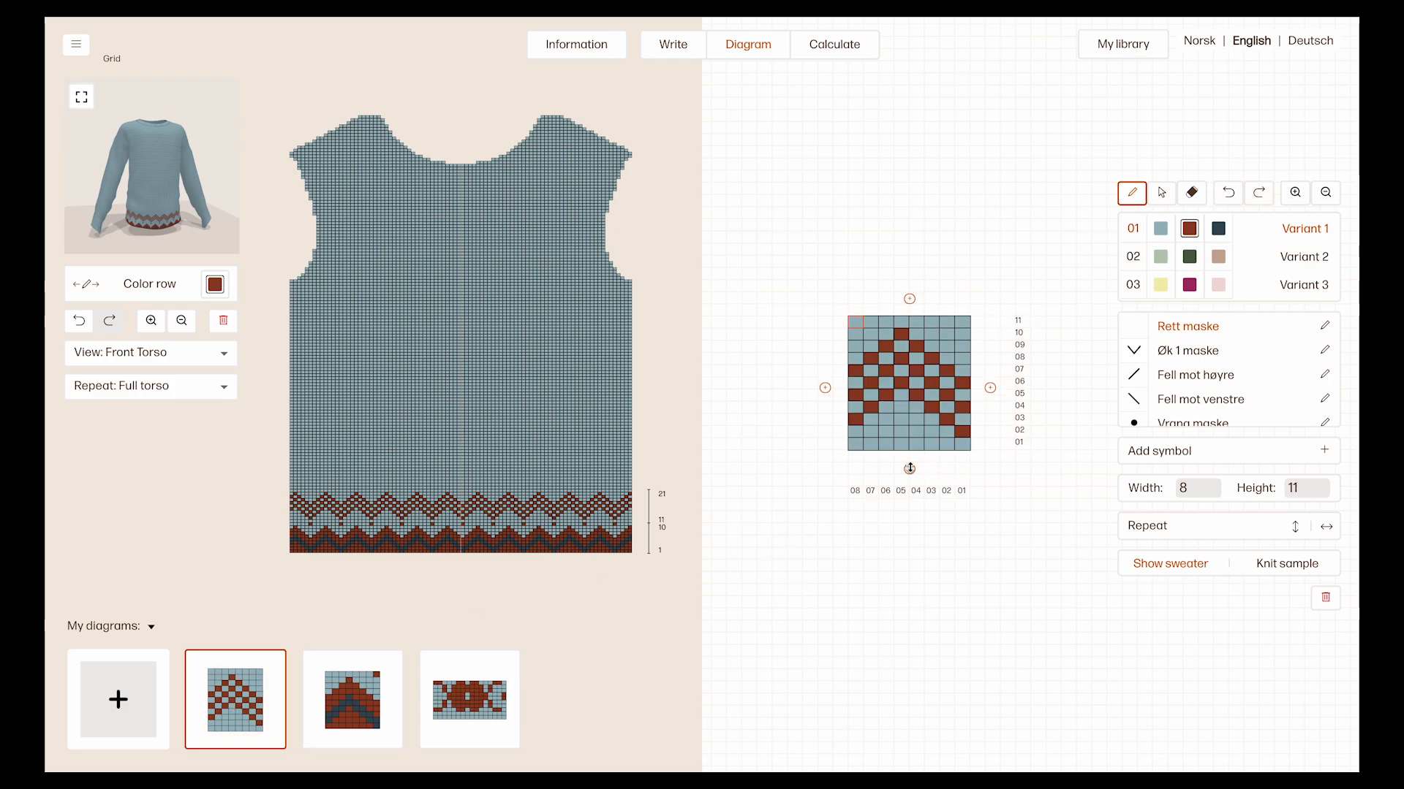
{"action": "left_click_drag", "start_coordinate": [910, 469], "coordinate": [914, 442]}
{"action": "left_click", "coordinate": [547, 508]}
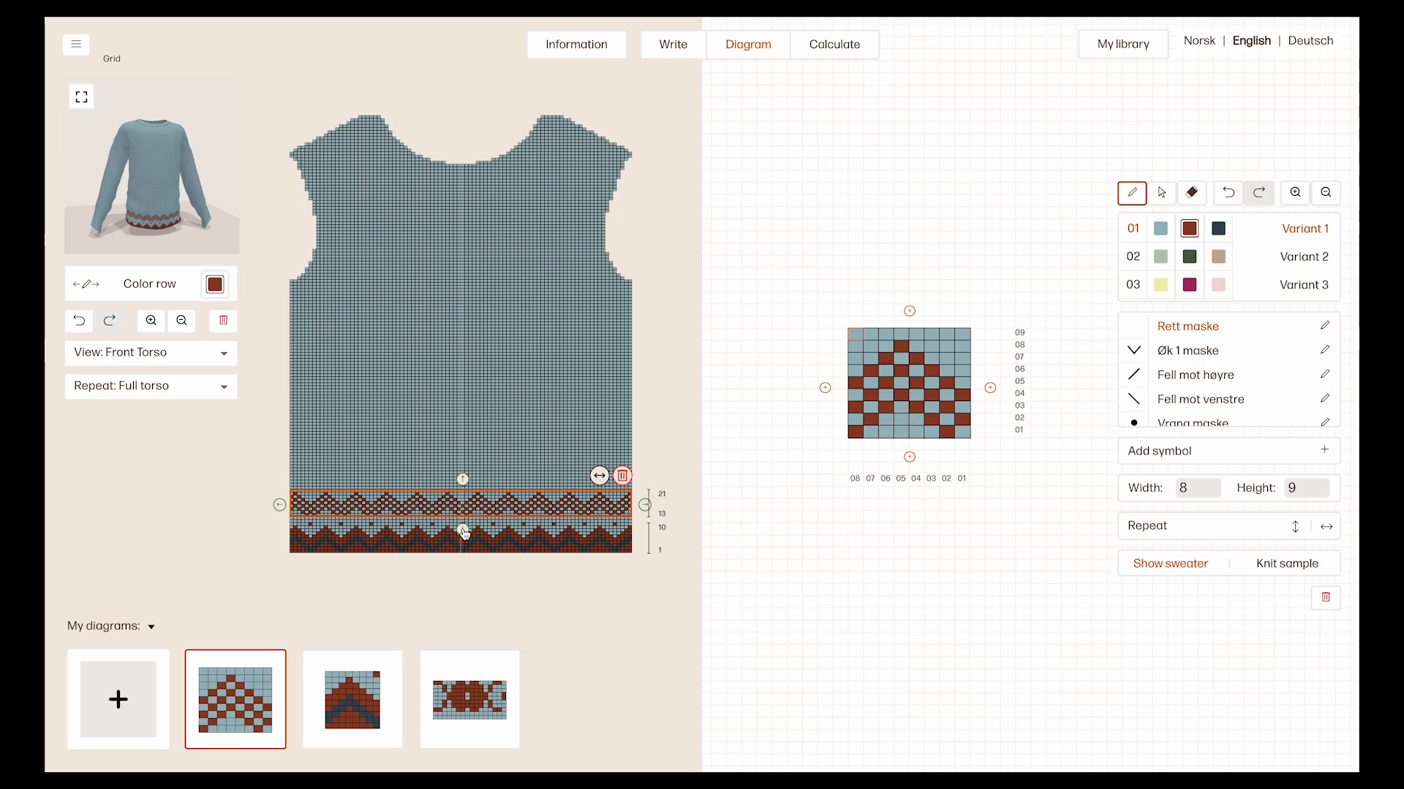
{"action": "left_click_drag", "start_coordinate": [463, 535], "coordinate": [463, 539]}
{"action": "left_click", "coordinate": [182, 552]}
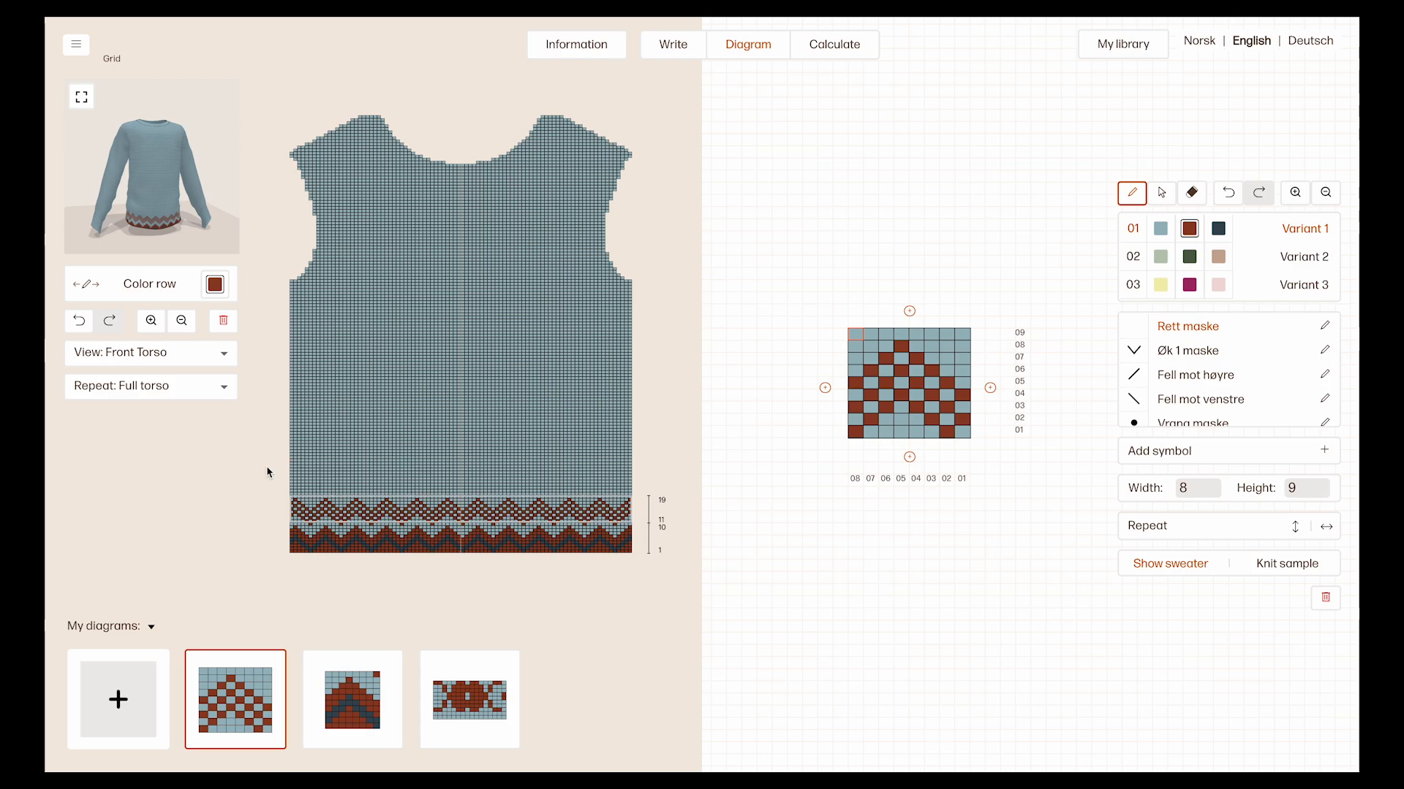
- Enlarge the 3D sweater and rotate it to check the hem bands from front to back
{"action": "left_click", "coordinate": [82, 98]}
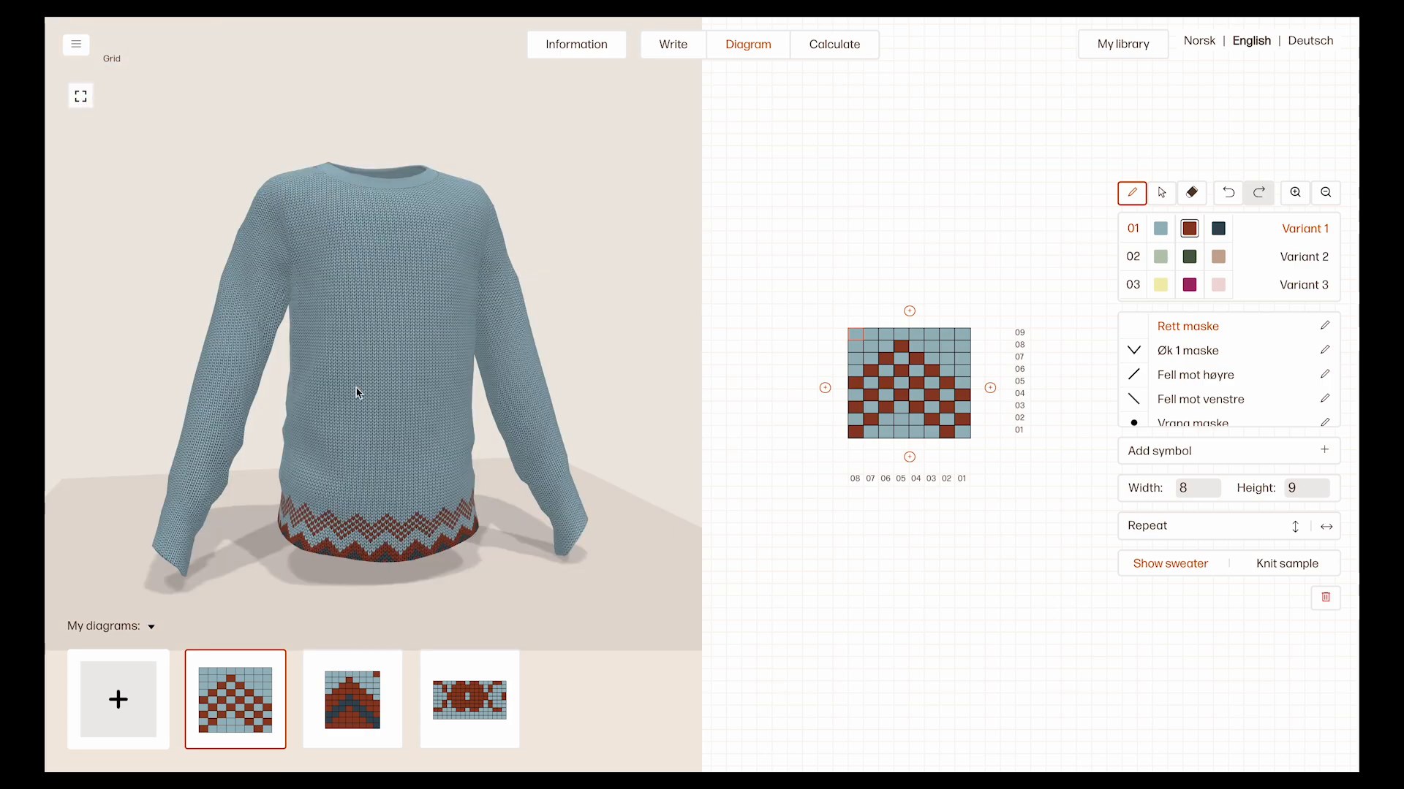
{"action": "left_click_drag", "start_coordinate": [266, 460], "coordinate": [338, 439]}
{"action": "left_click", "coordinate": [81, 97]}
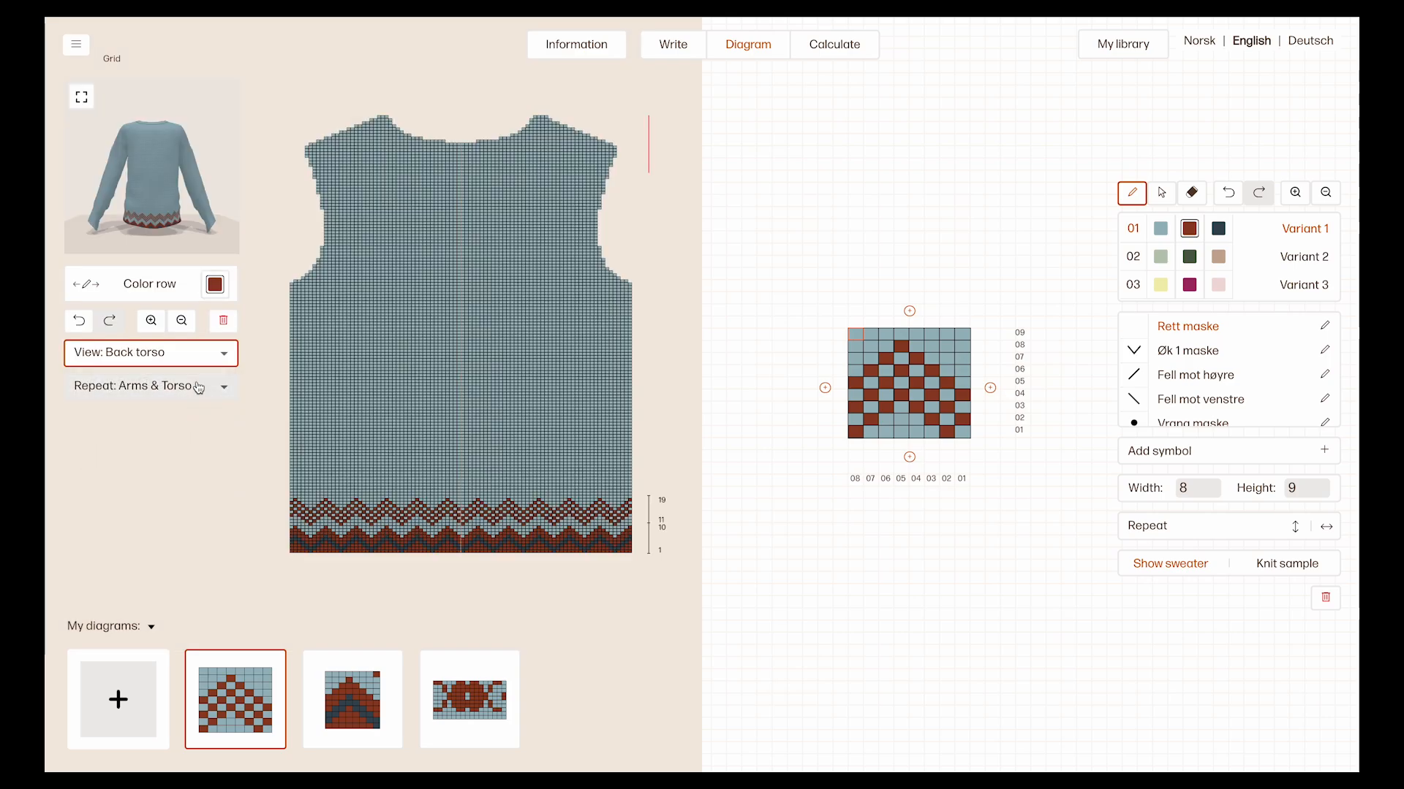
- Look through the Front Torso, Back torso, Left arm and Right arm grids, and check the sleeves on the enlarged 3D sweater
{"action": "left_click", "coordinate": [152, 353]}
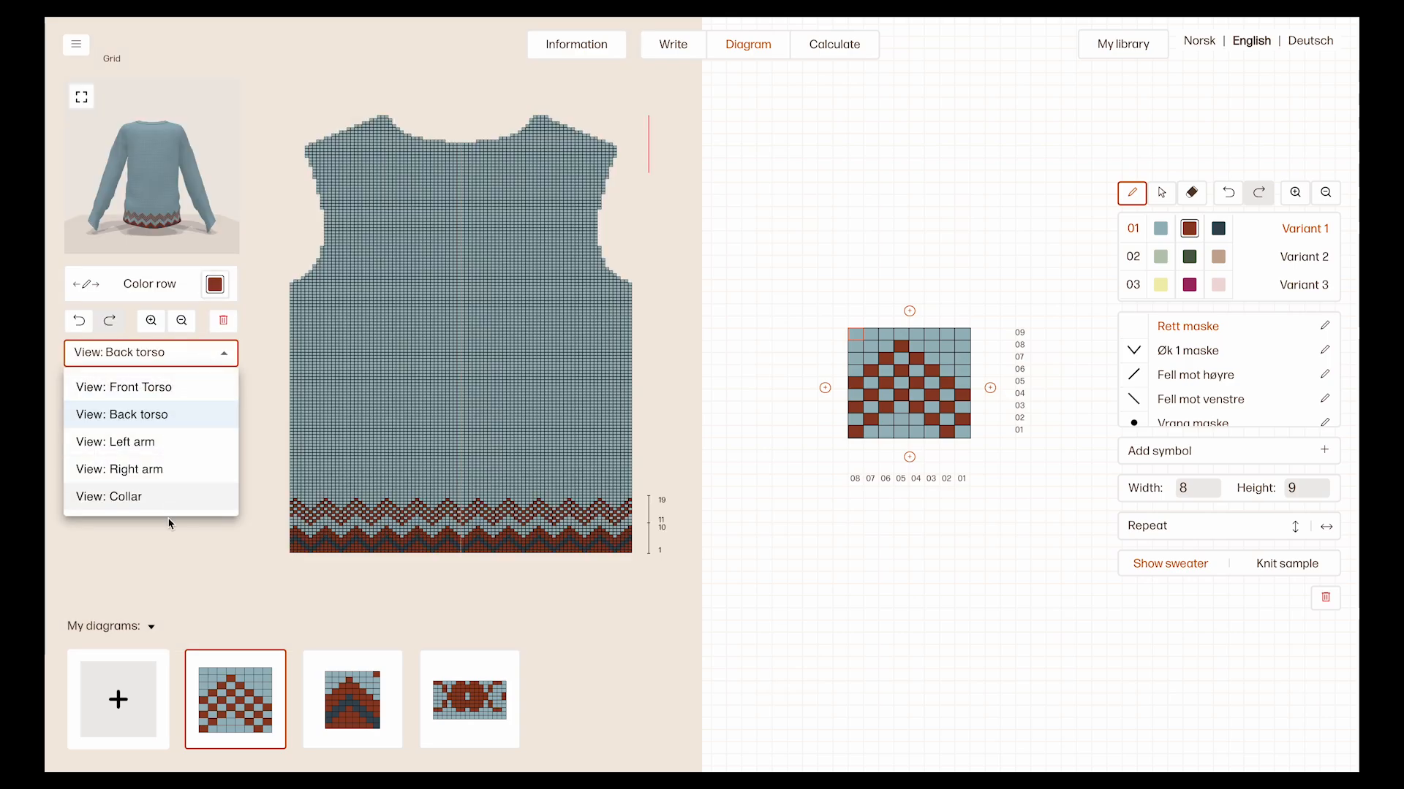
{"action": "left_click", "coordinate": [171, 542]}
{"action": "left_click", "coordinate": [179, 361]}
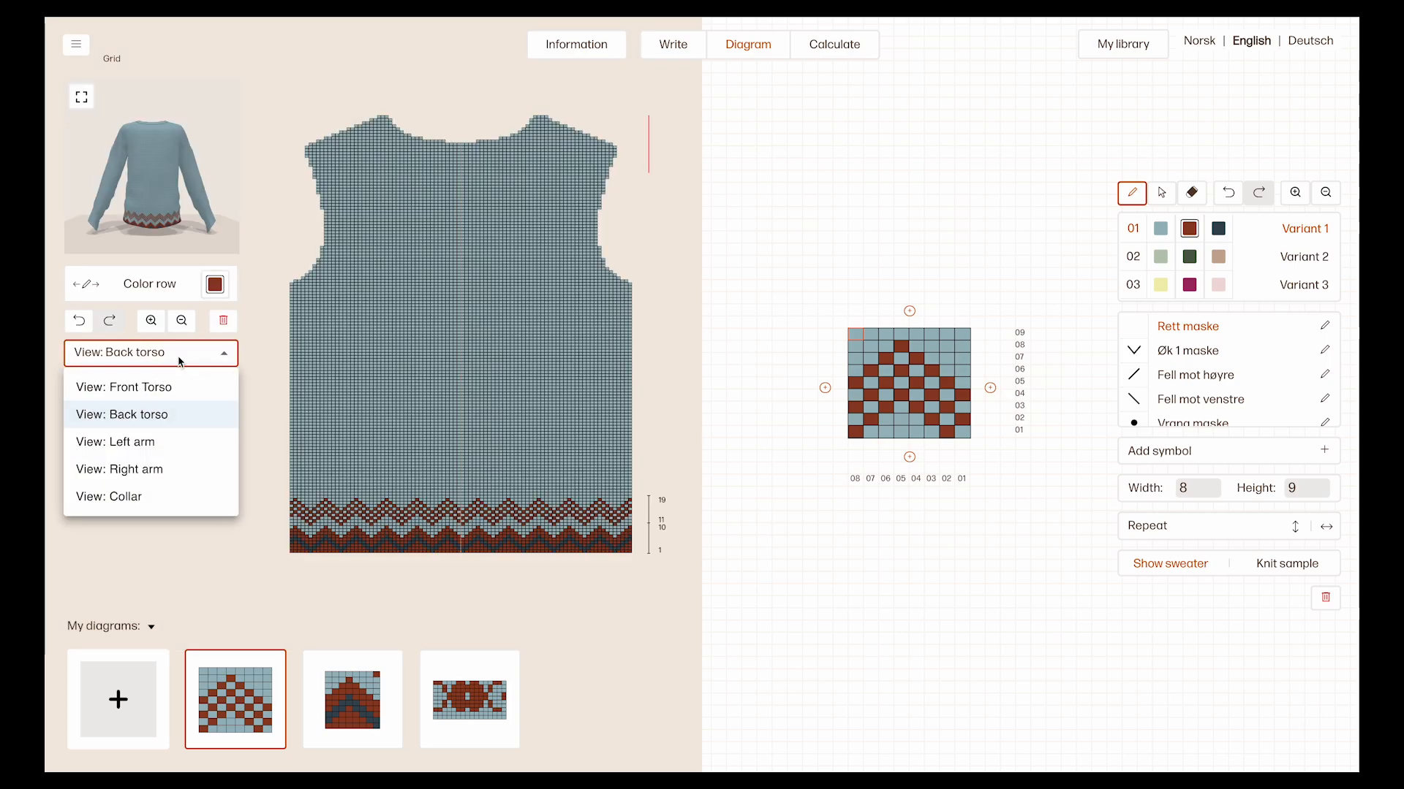
{"action": "left_click", "coordinate": [174, 386]}
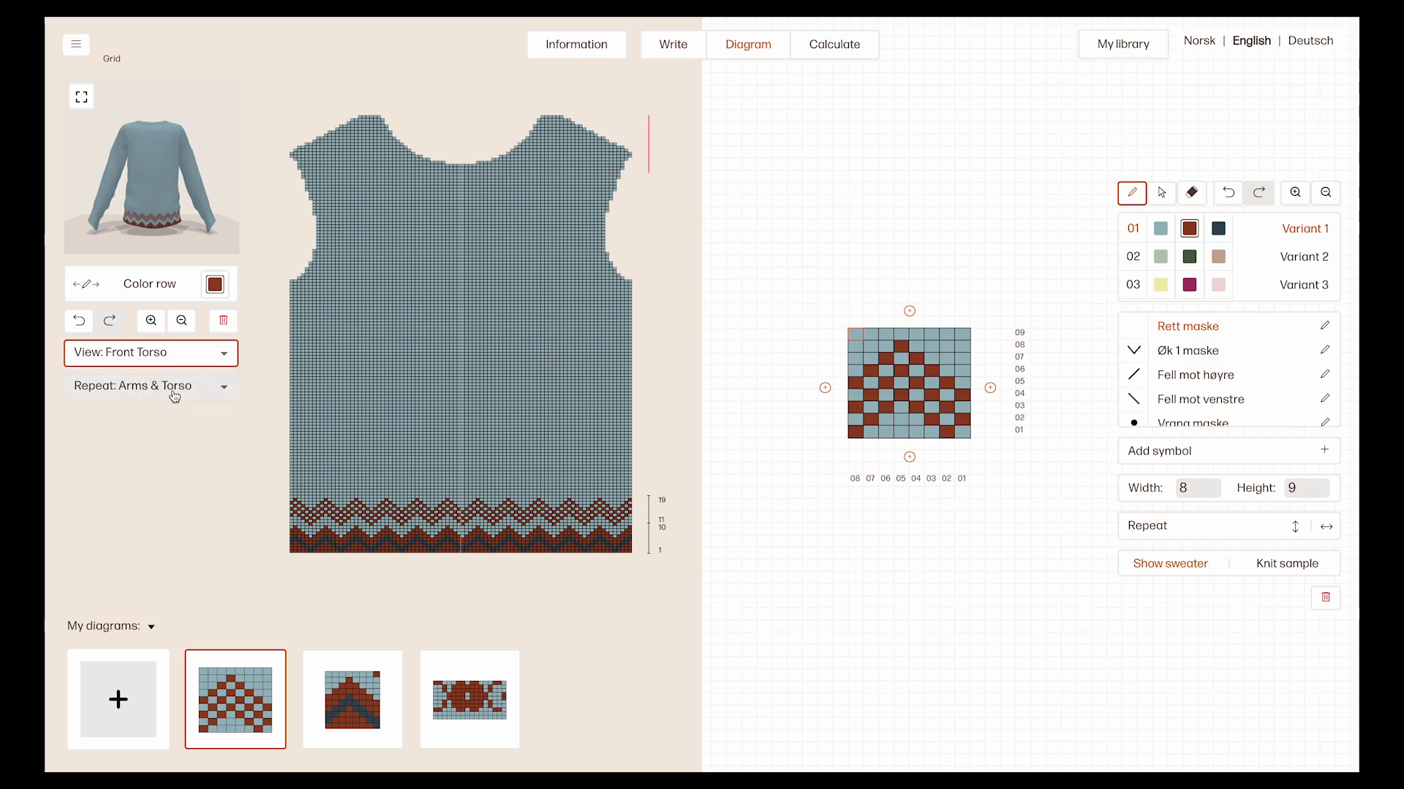
{"action": "left_click", "coordinate": [199, 356]}
{"action": "left_click", "coordinate": [182, 413]}
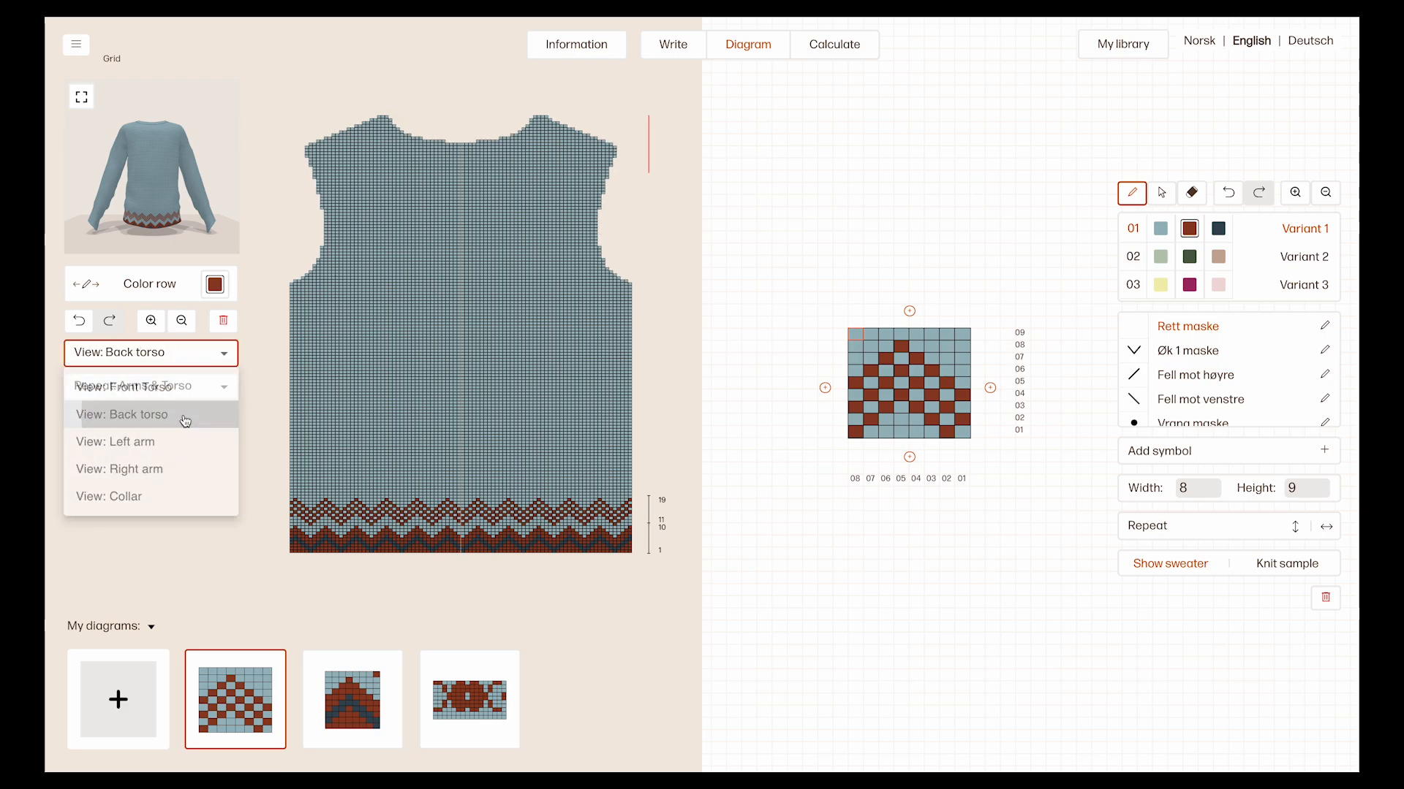
{"action": "left_click", "coordinate": [196, 354]}
{"action": "left_click", "coordinate": [191, 444]}
{"action": "left_click", "coordinate": [196, 354]}
{"action": "left_click", "coordinate": [187, 470]}
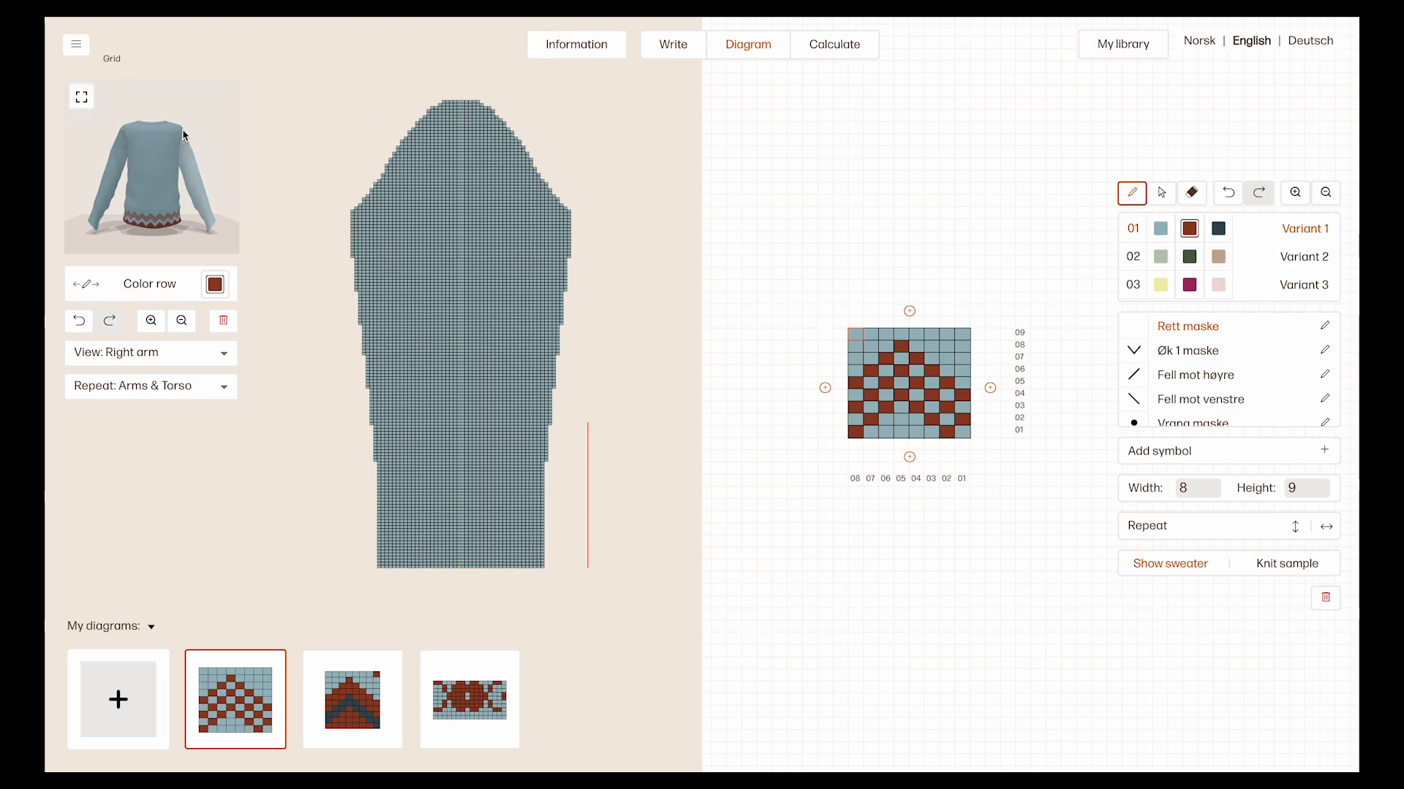
{"action": "left_click", "coordinate": [94, 100]}
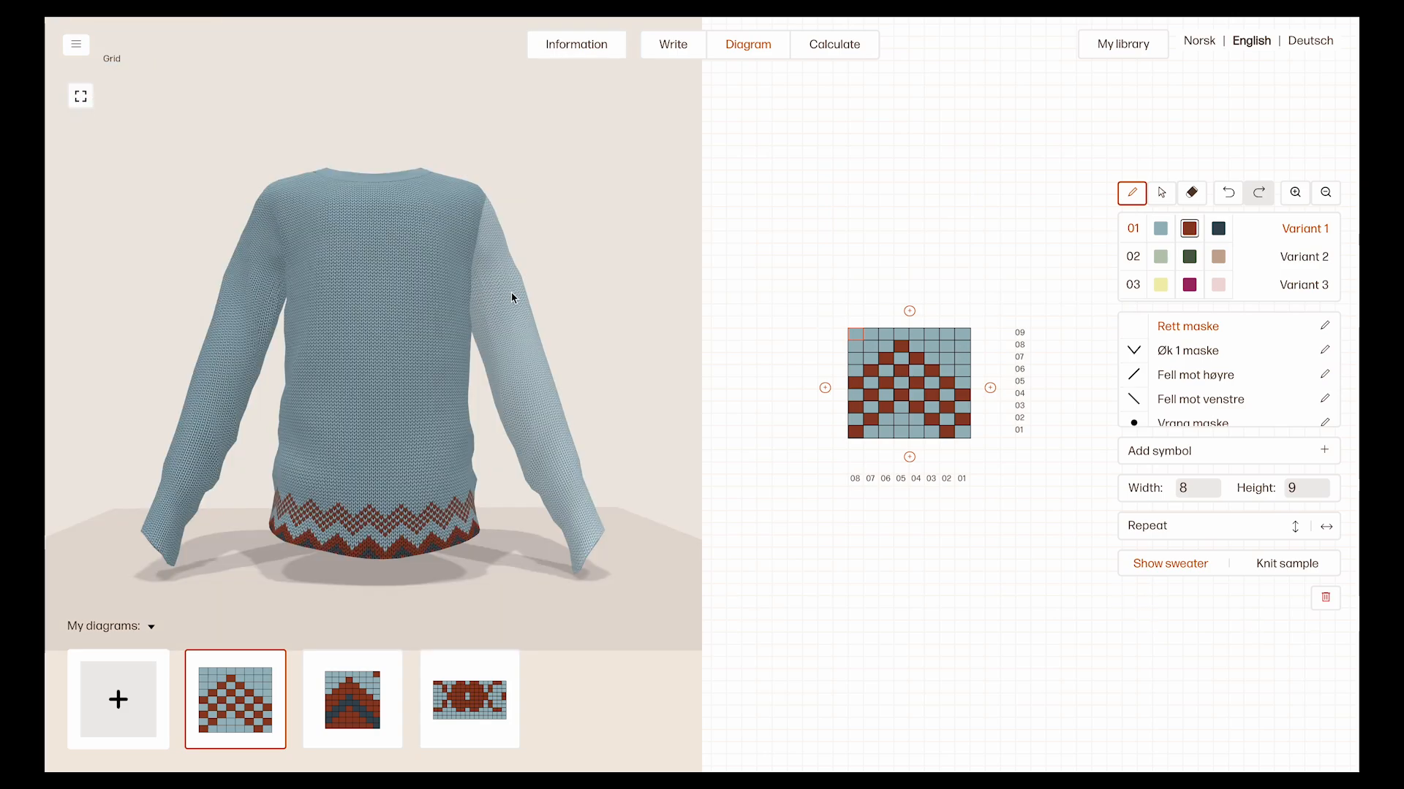
{"action": "left_click", "coordinate": [80, 96]}
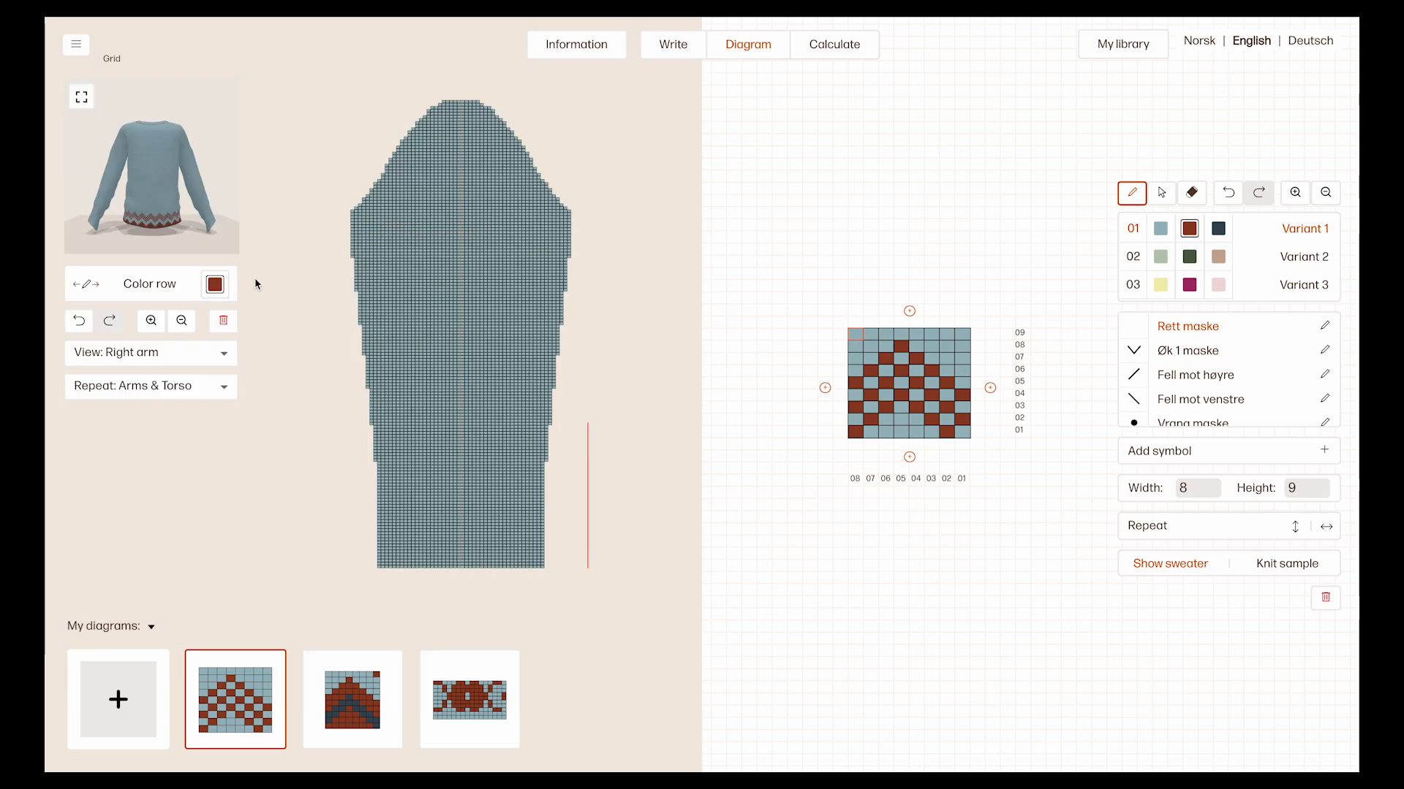
- Set the right arm's repeat to Both Arms and place the 16-stitch-wide medallion diagram along rows 8–17 near the cuff
{"action": "left_click", "coordinate": [470, 699]}
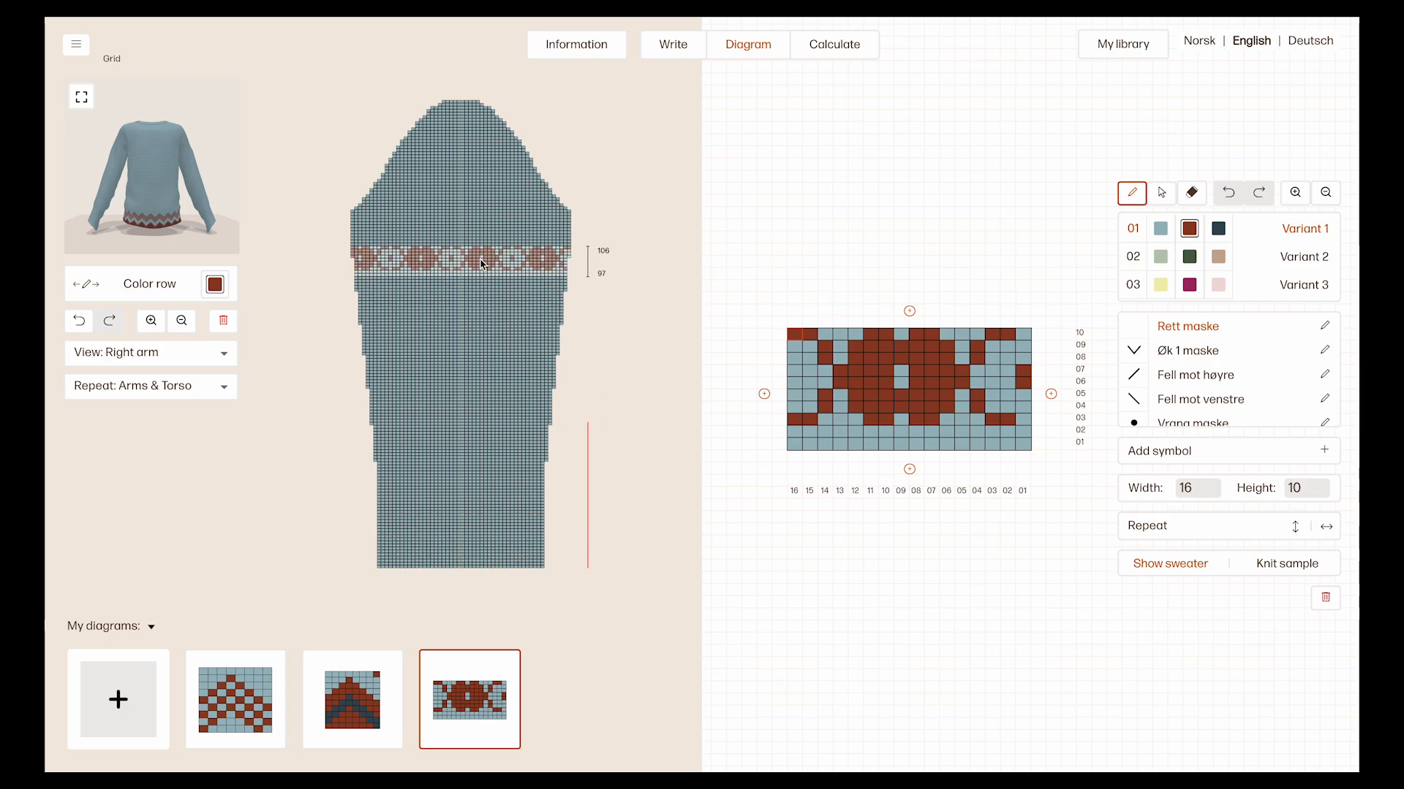
{"action": "left_click", "coordinate": [223, 386]}
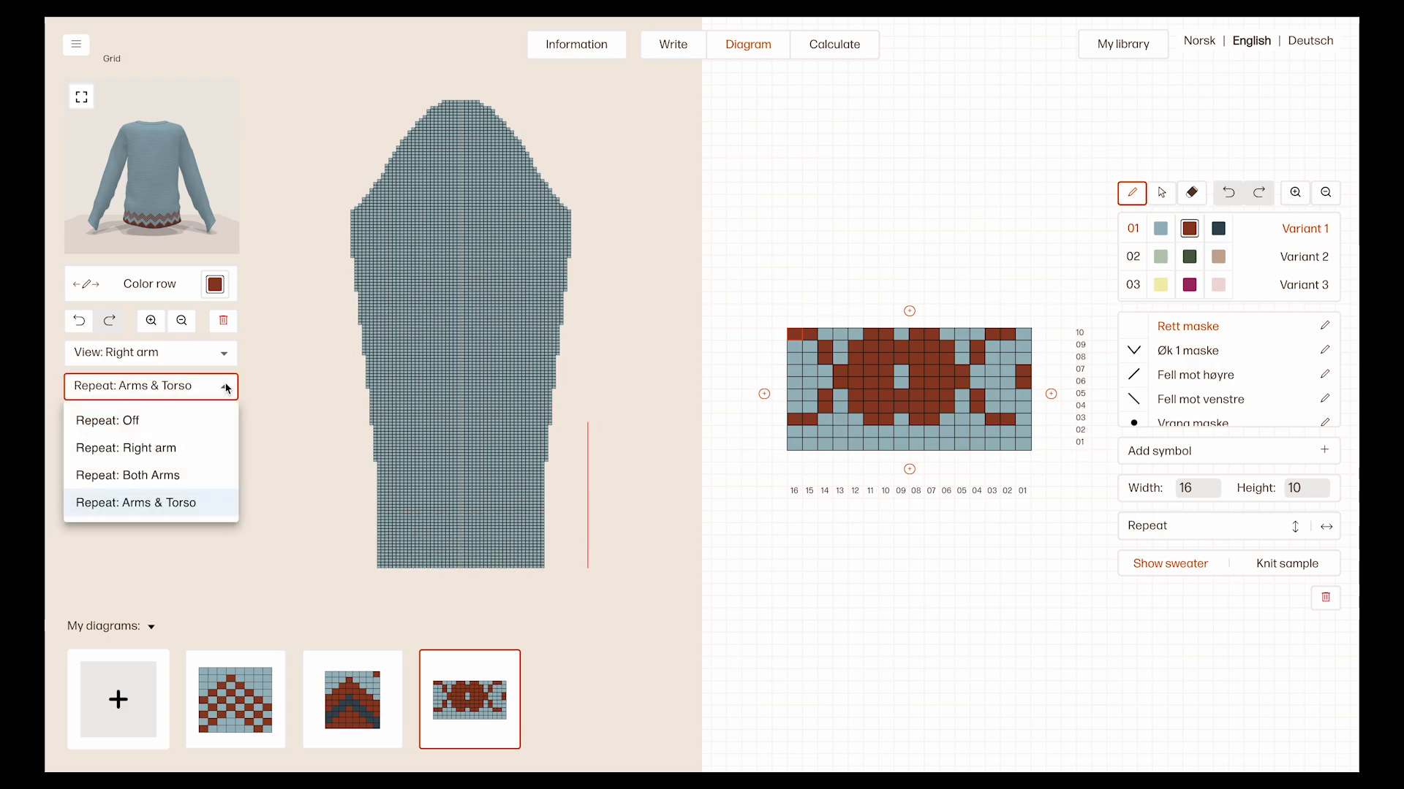
{"action": "left_click", "coordinate": [194, 470]}
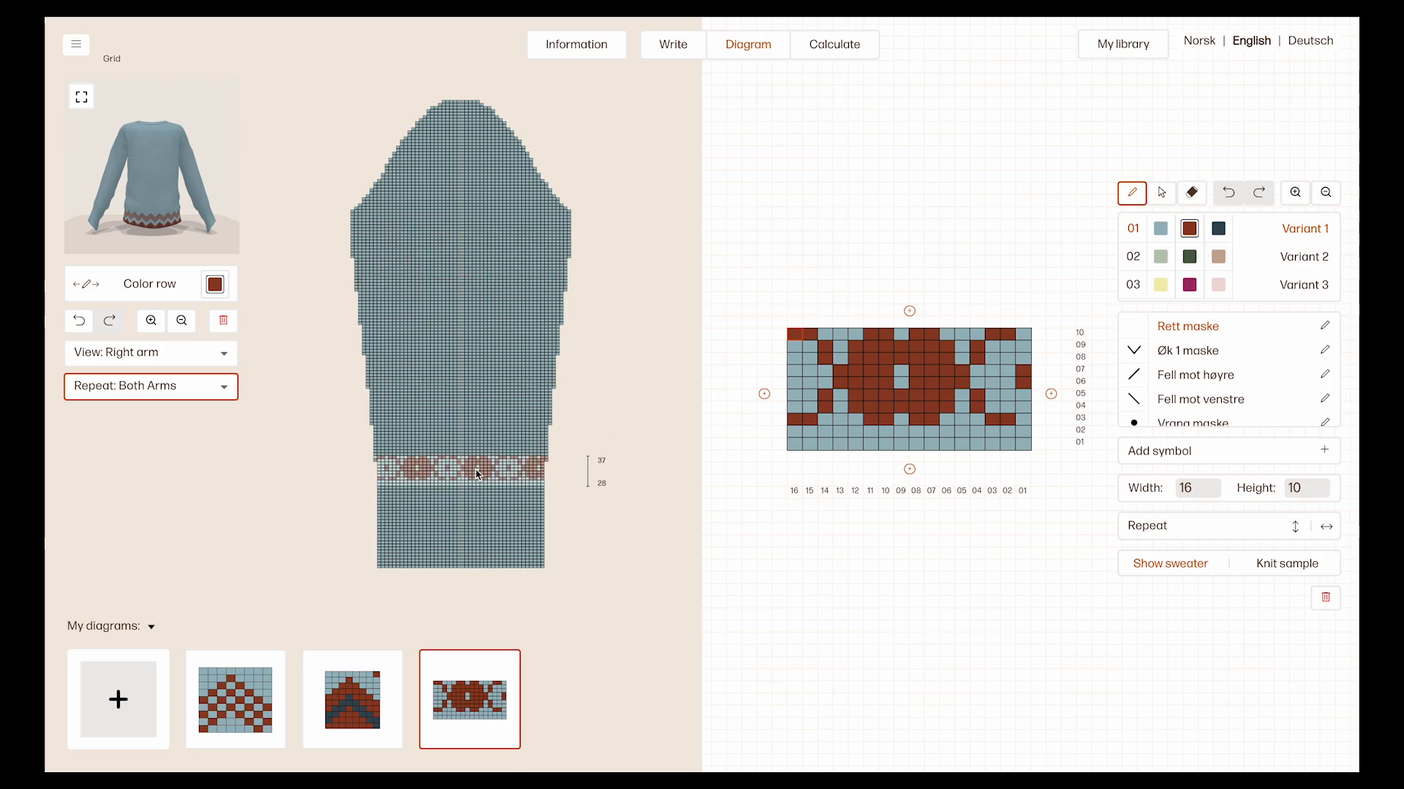
{"action": "left_click", "coordinate": [478, 530]}
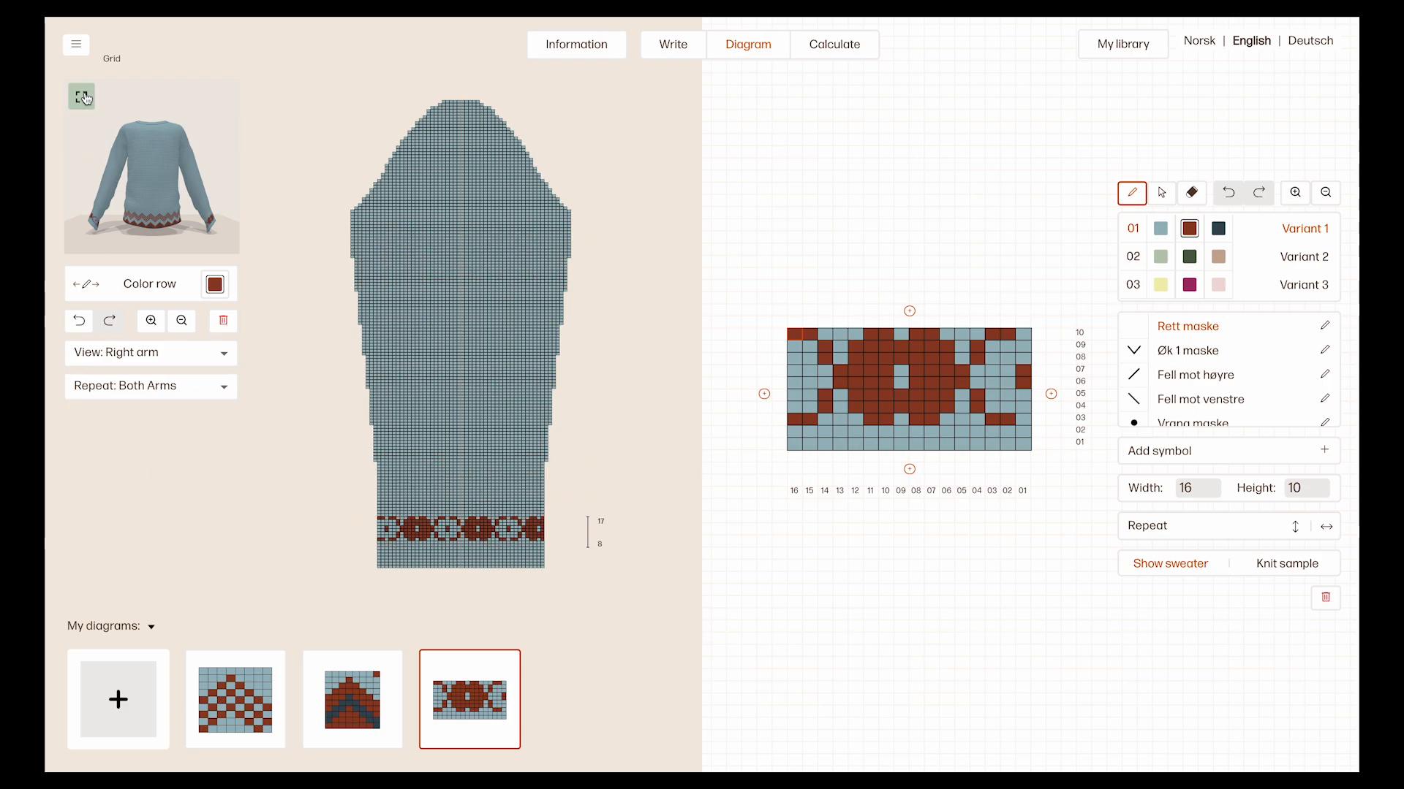
- Rotate the enlarged 3D sweater to the front to check the cuff bands, and open the collar's grid
{"action": "left_click", "coordinate": [81, 96]}
{"action": "left_click_drag", "start_coordinate": [424, 335], "coordinate": [389, 360]}
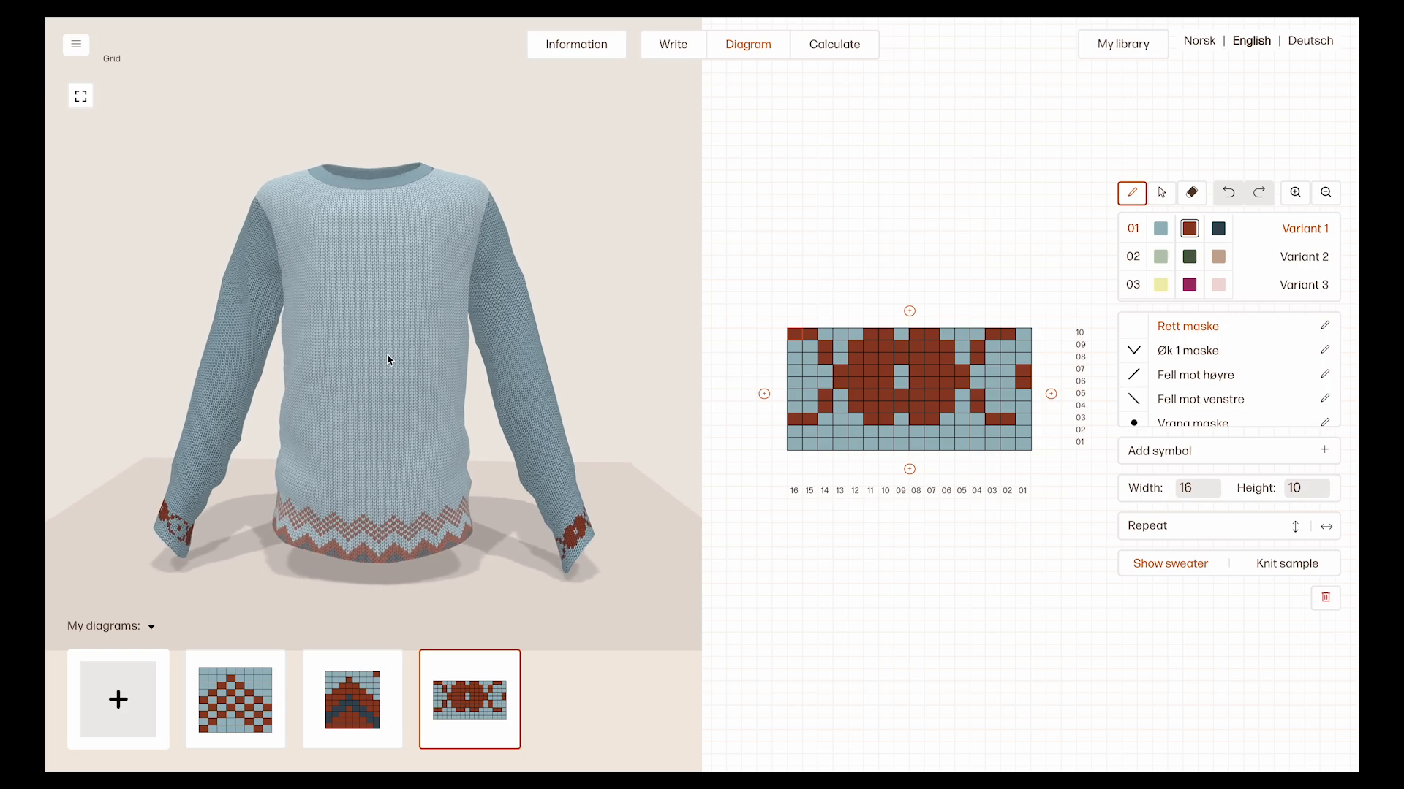
{"action": "left_click", "coordinate": [367, 191]}
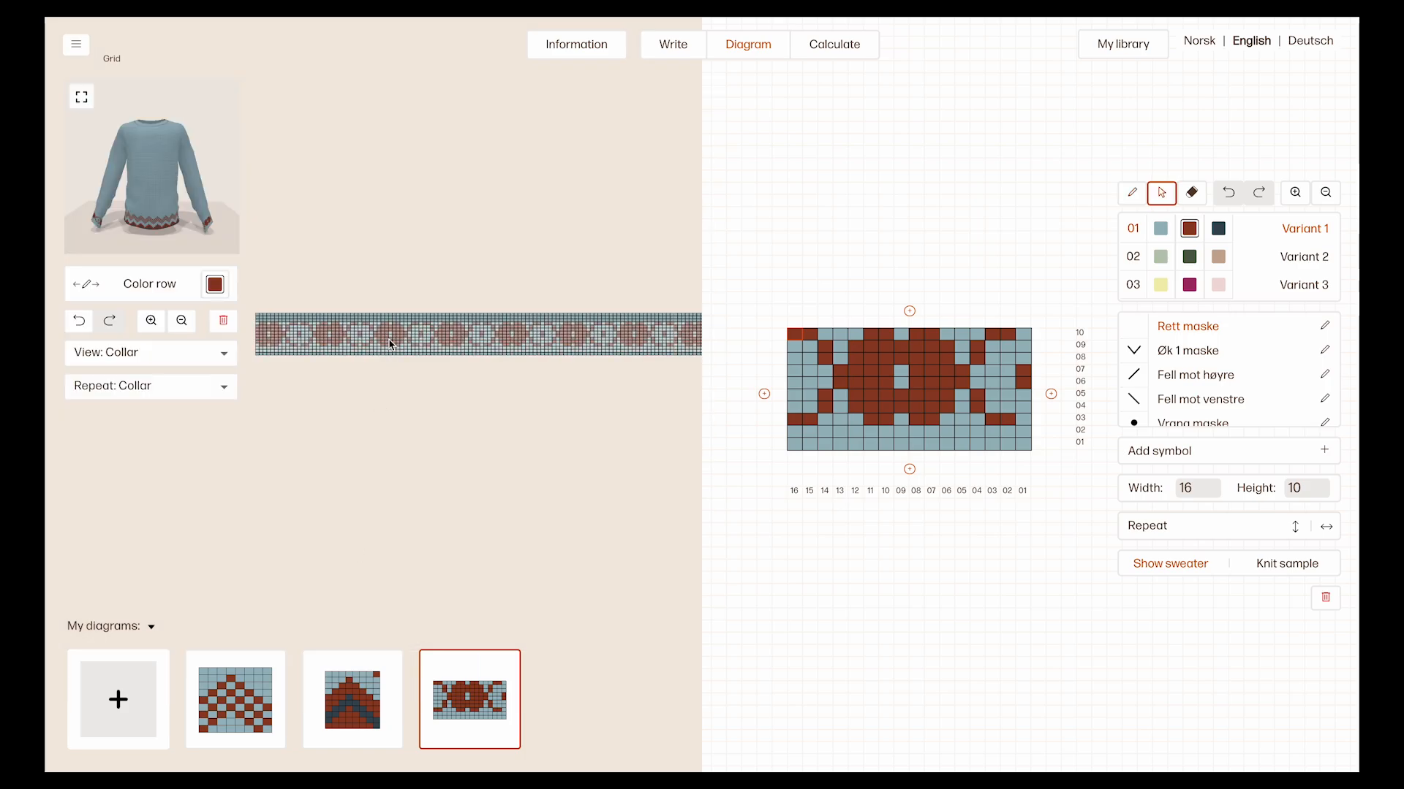
- Create a new diagram 10 wide and 10 high and fill its whole area with dark red
{"action": "left_click", "coordinate": [147, 709]}
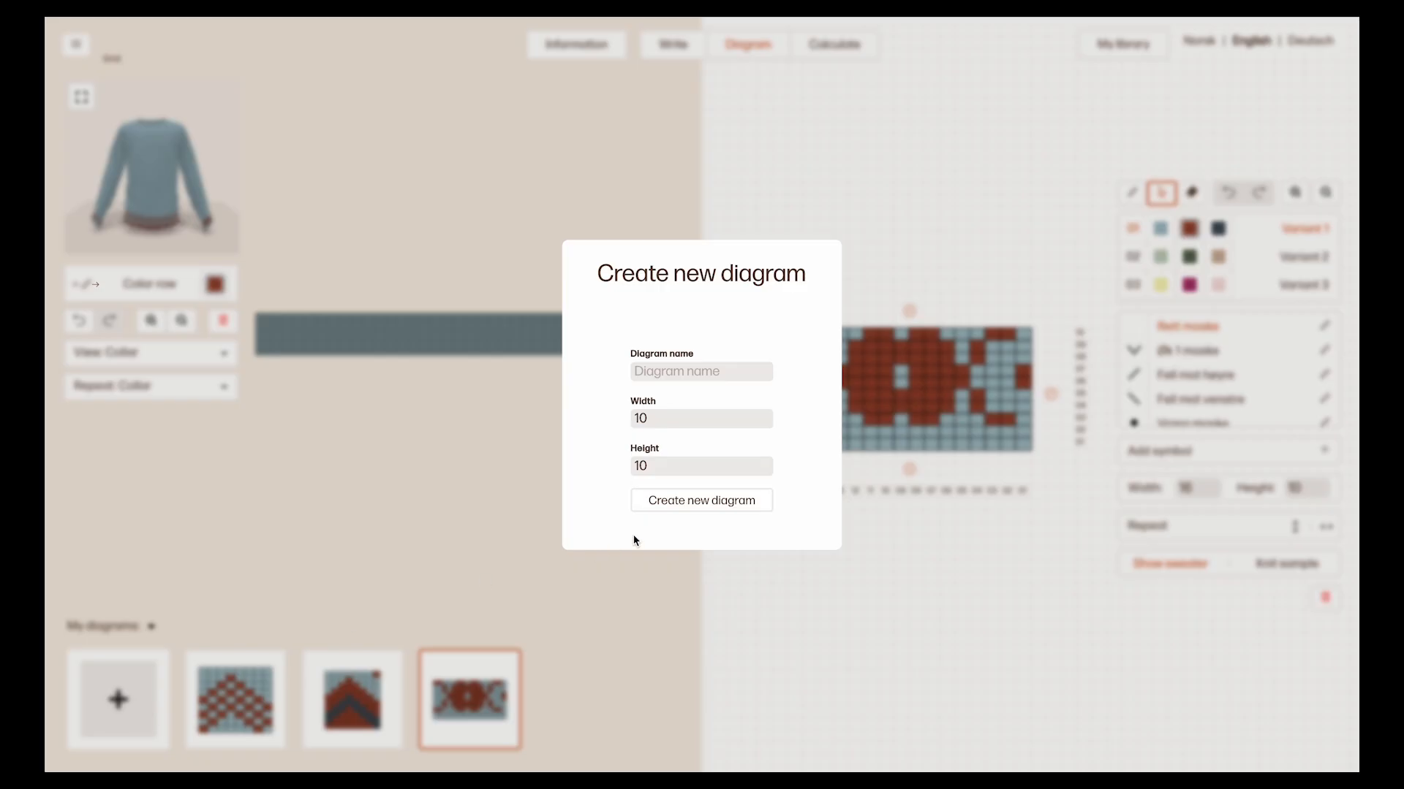
{"action": "left_click", "coordinate": [692, 511]}
{"action": "left_click_drag", "start_coordinate": [846, 338], "coordinate": [980, 449]}
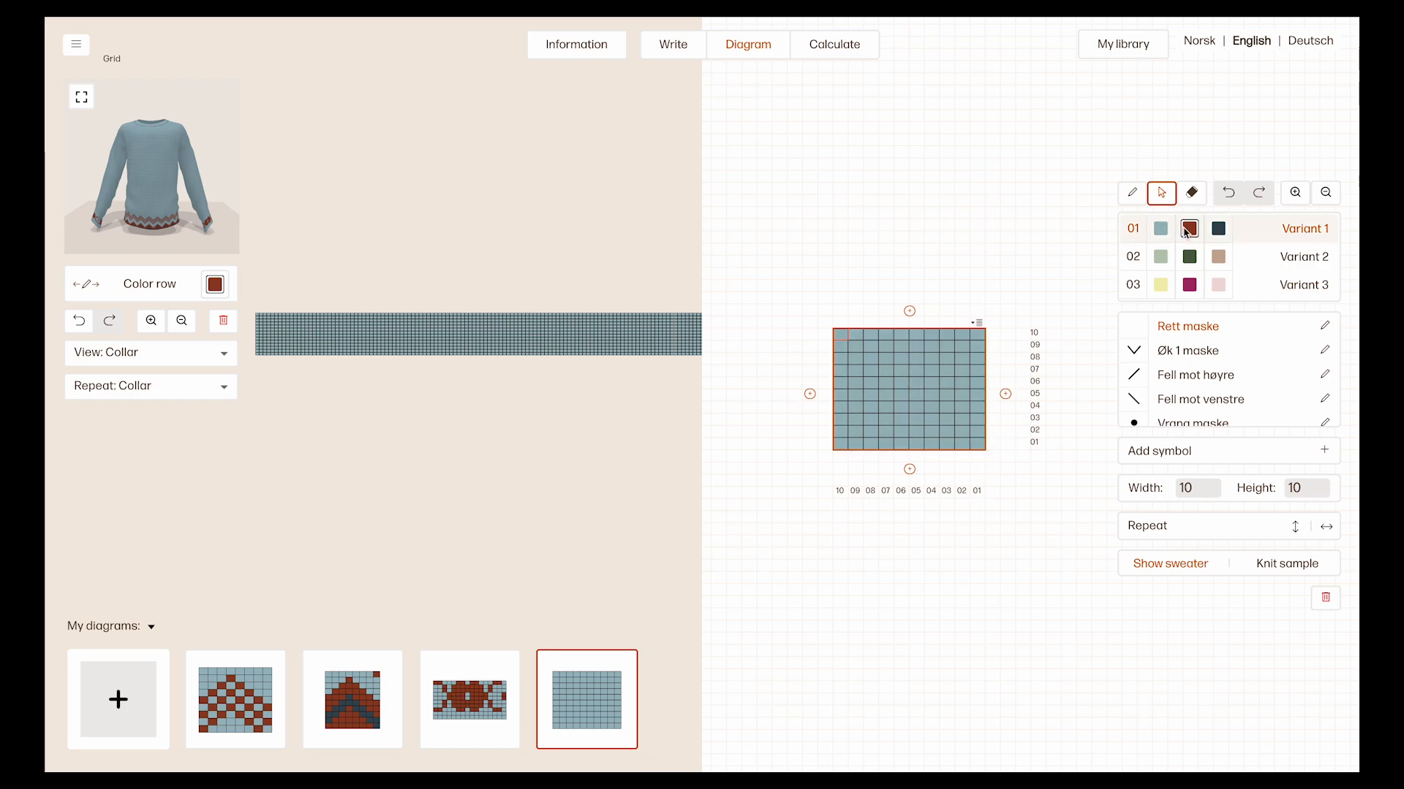
{"action": "left_click", "coordinate": [978, 322]}
{"action": "left_click", "coordinate": [990, 350]}
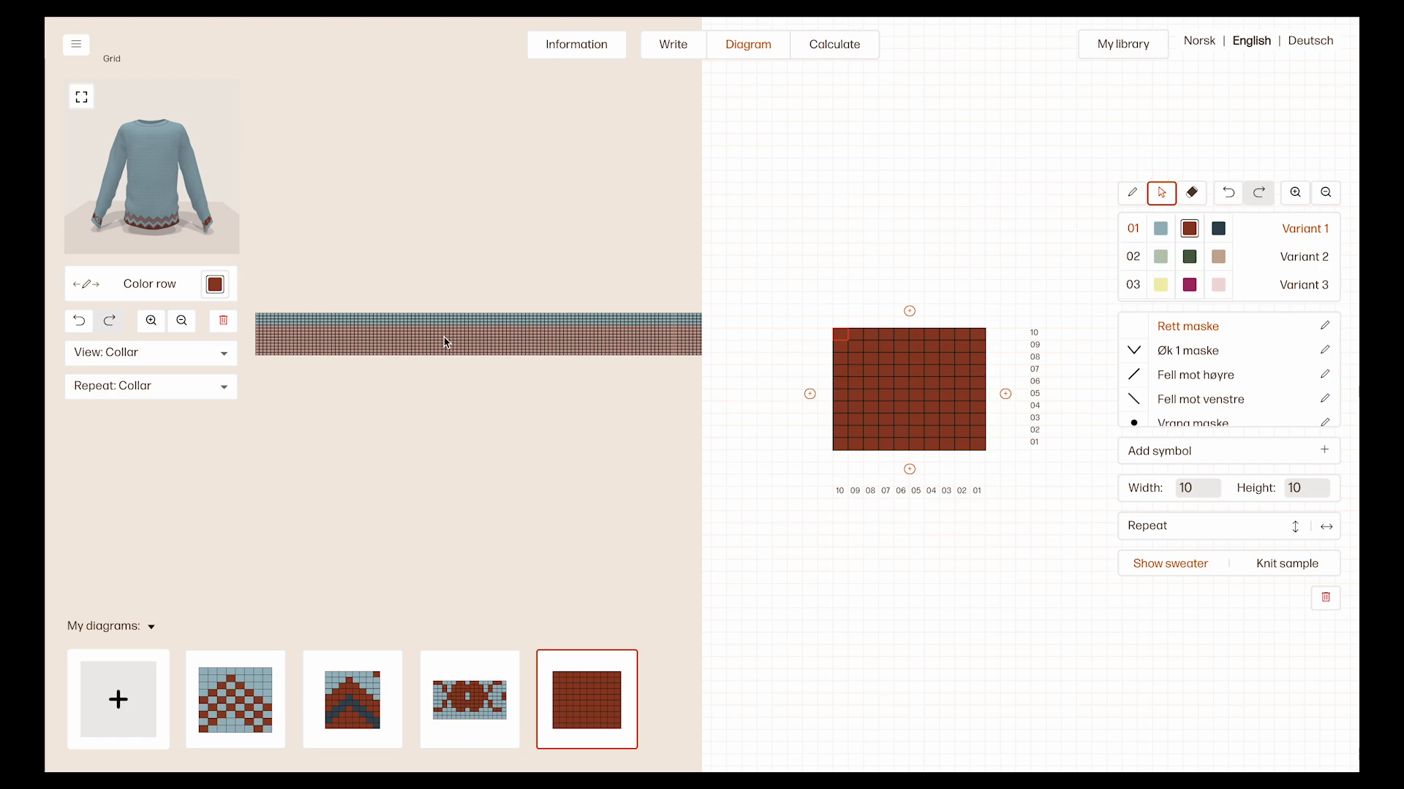
- Extend the solid diagram downward to a height of 14, filled in dark red, and place it over the collar
{"action": "left_click_drag", "start_coordinate": [909, 469], "coordinate": [914, 525]}
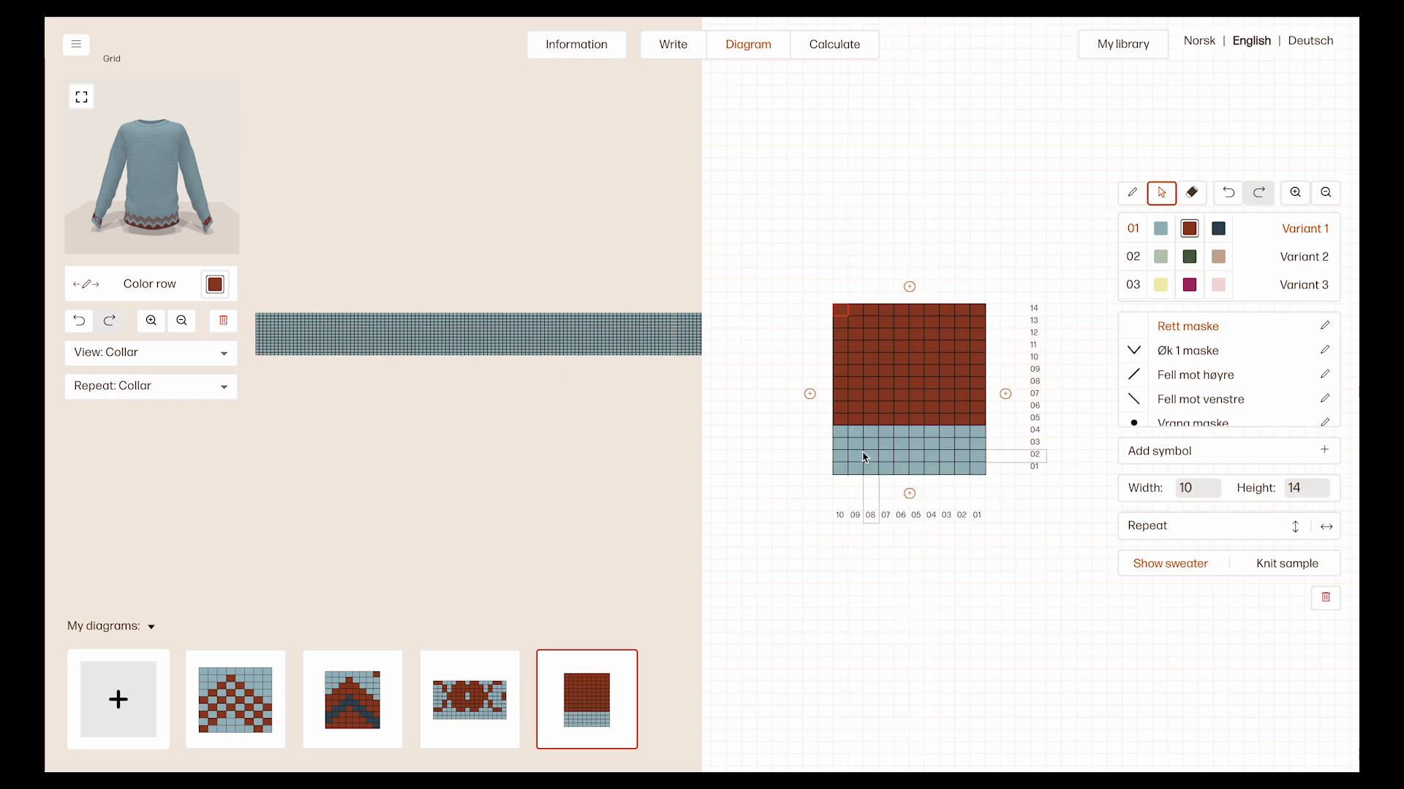
{"action": "left_click_drag", "start_coordinate": [846, 431], "coordinate": [985, 468]}
{"action": "left_click", "coordinate": [981, 426]}
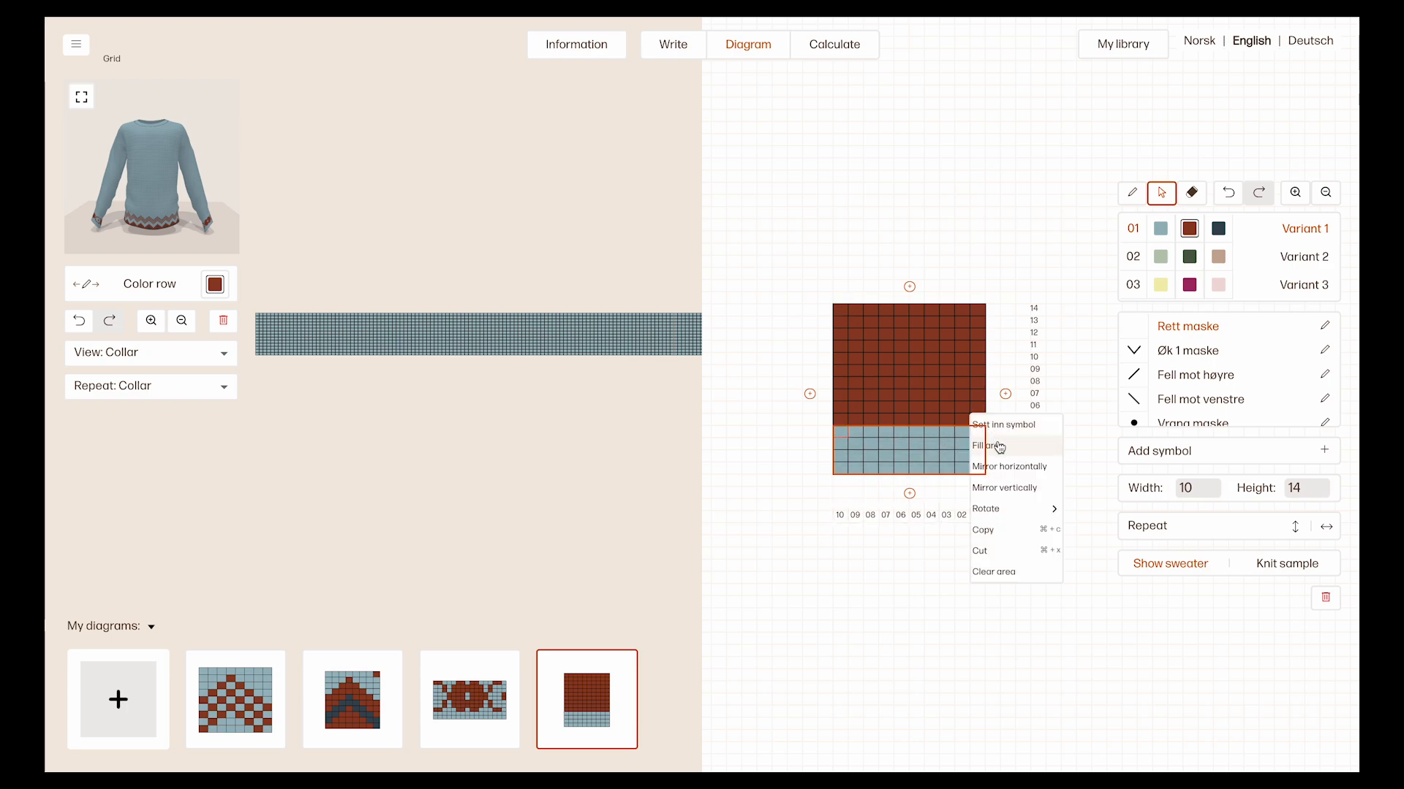
{"action": "left_click", "coordinate": [996, 446]}
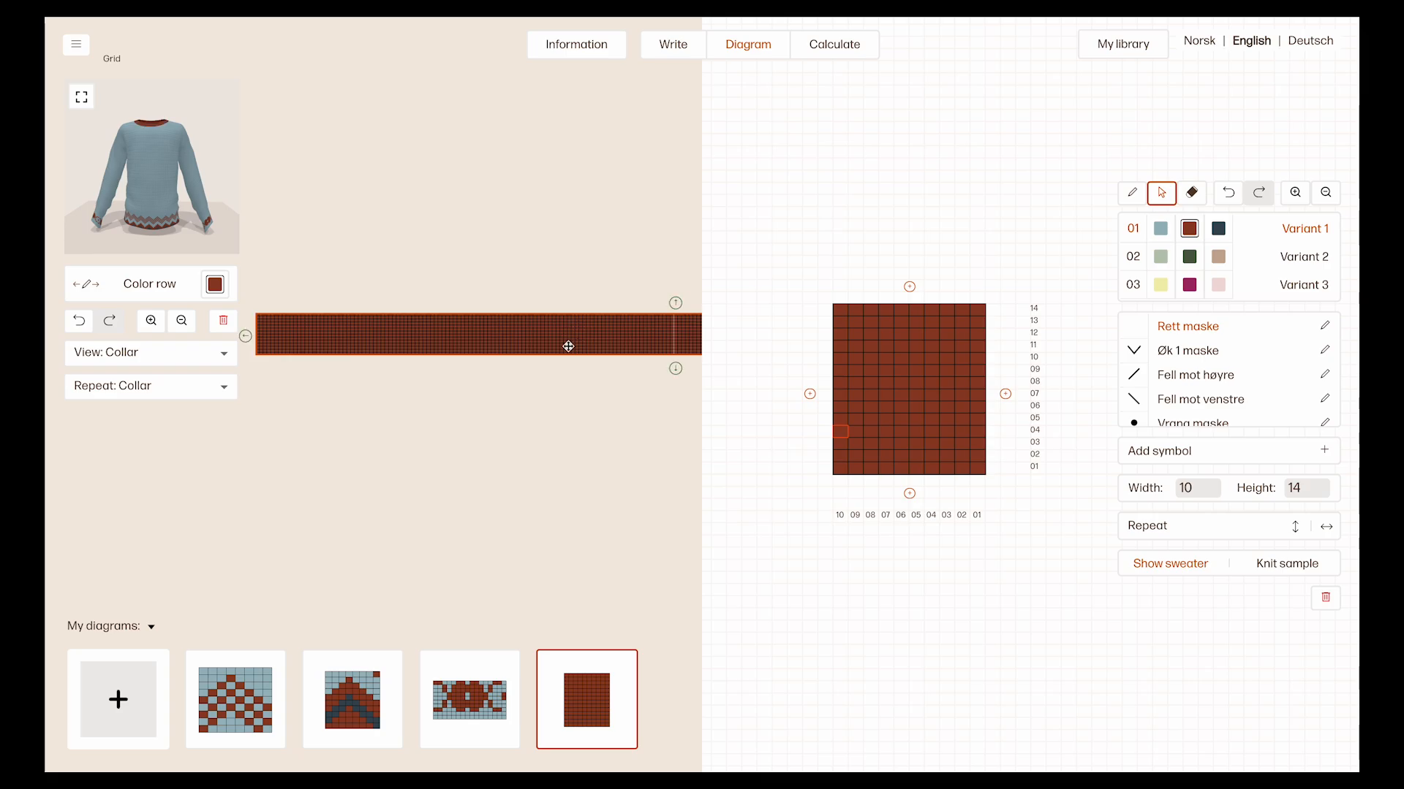
- Check the collar in 3D and place the solid dark red diagram at the left arm's cuff, below the medallion band
{"action": "left_click", "coordinate": [83, 102]}
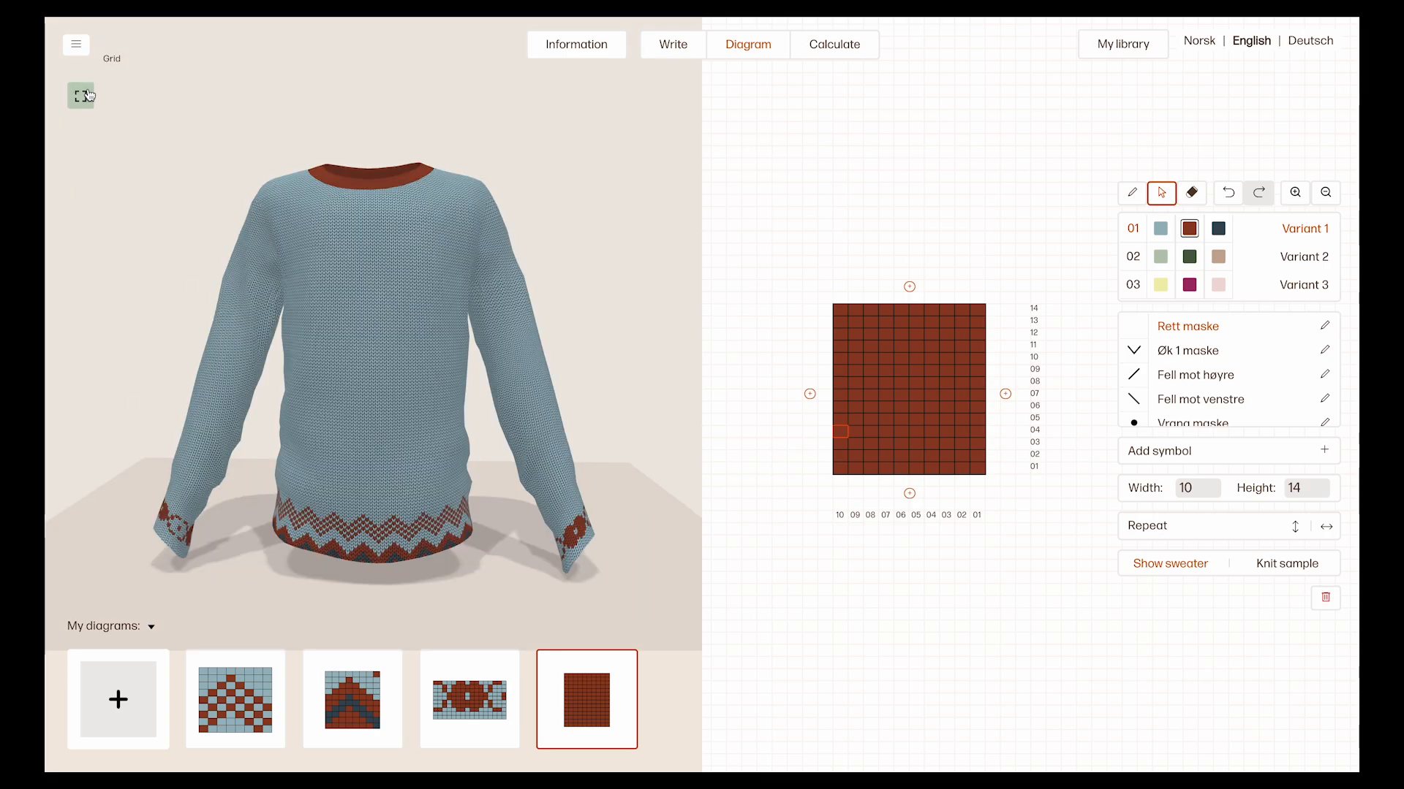
{"action": "left_click", "coordinate": [175, 521]}
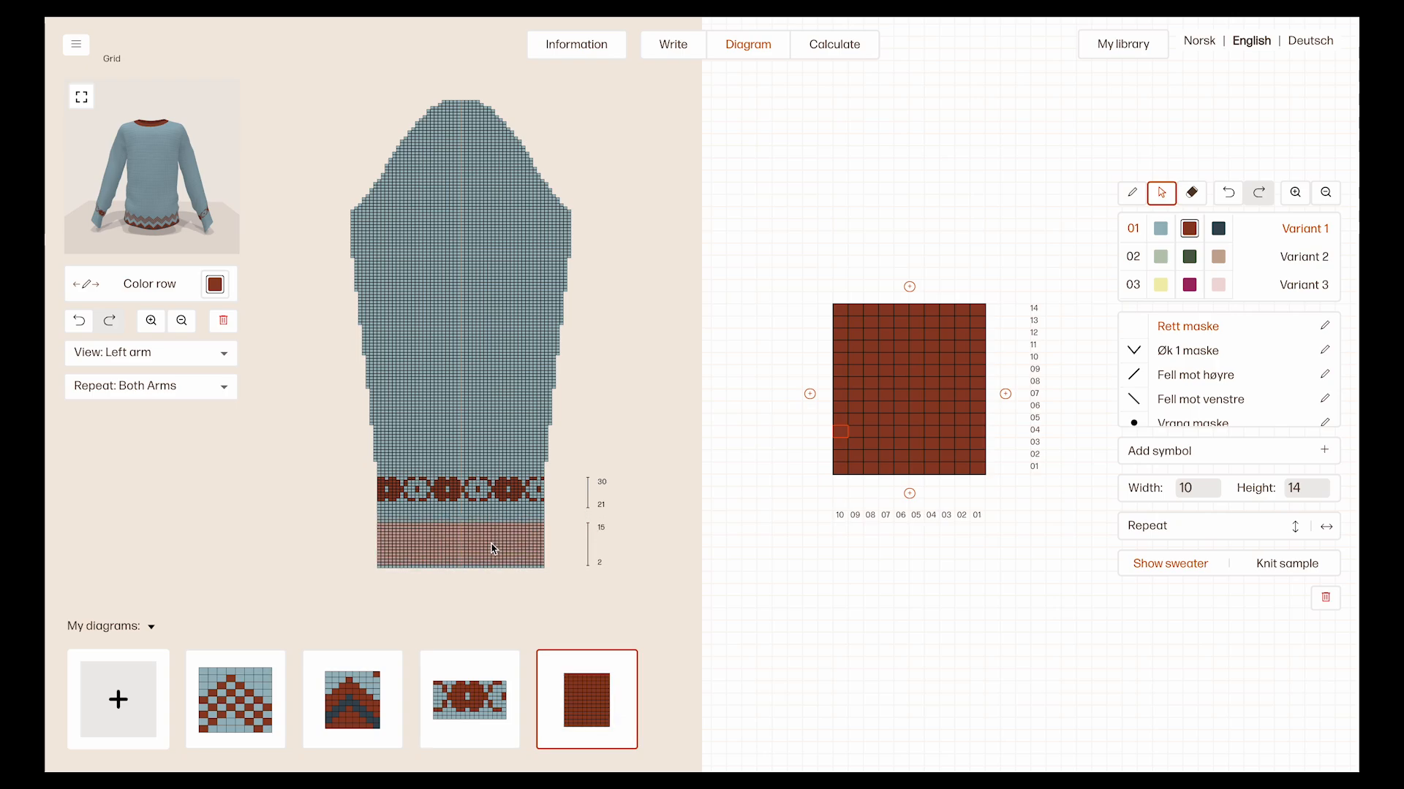
{"action": "left_click", "coordinate": [492, 545]}
- Color all of the collar's rows dark red with the Color row tool
{"action": "left_click", "coordinate": [219, 387]}
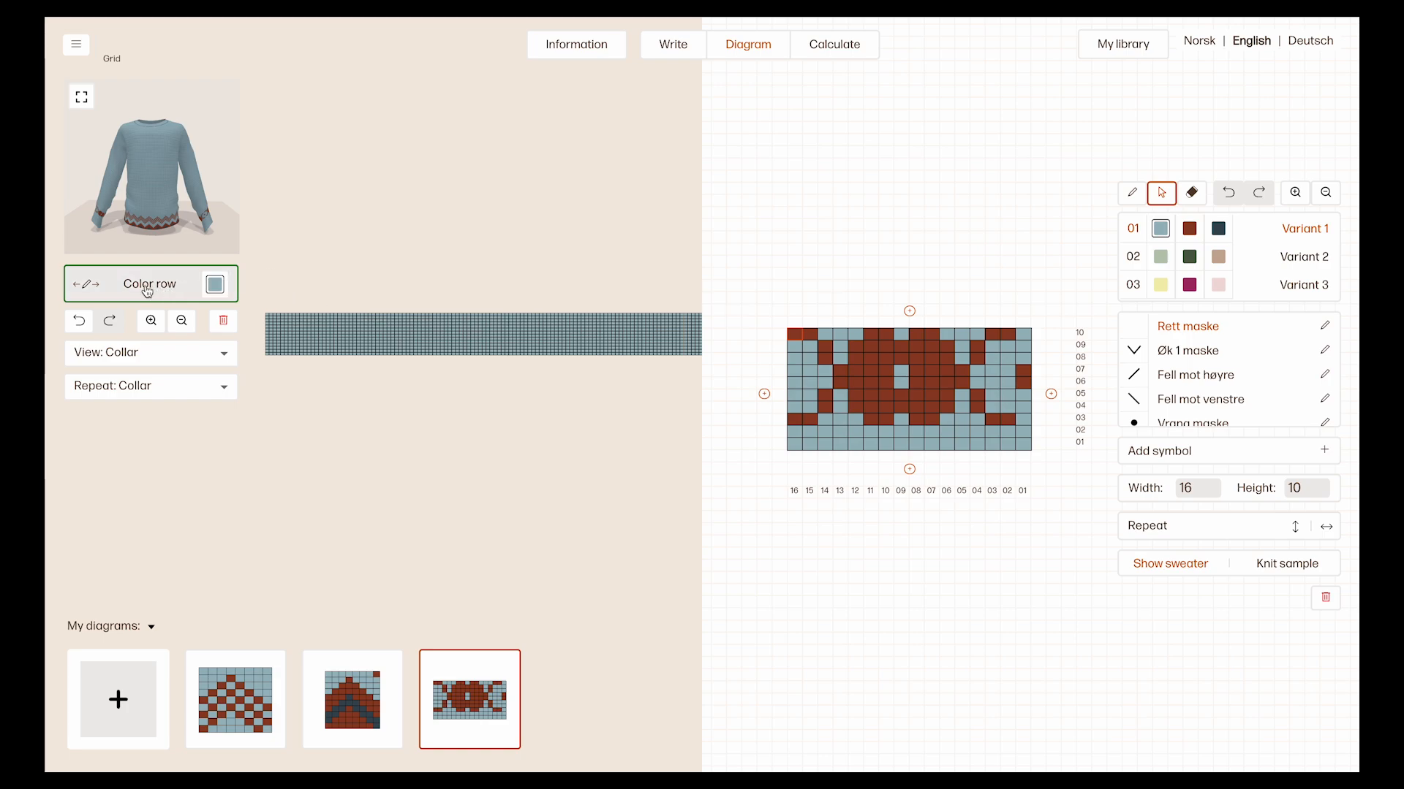
{"action": "left_click", "coordinate": [215, 286]}
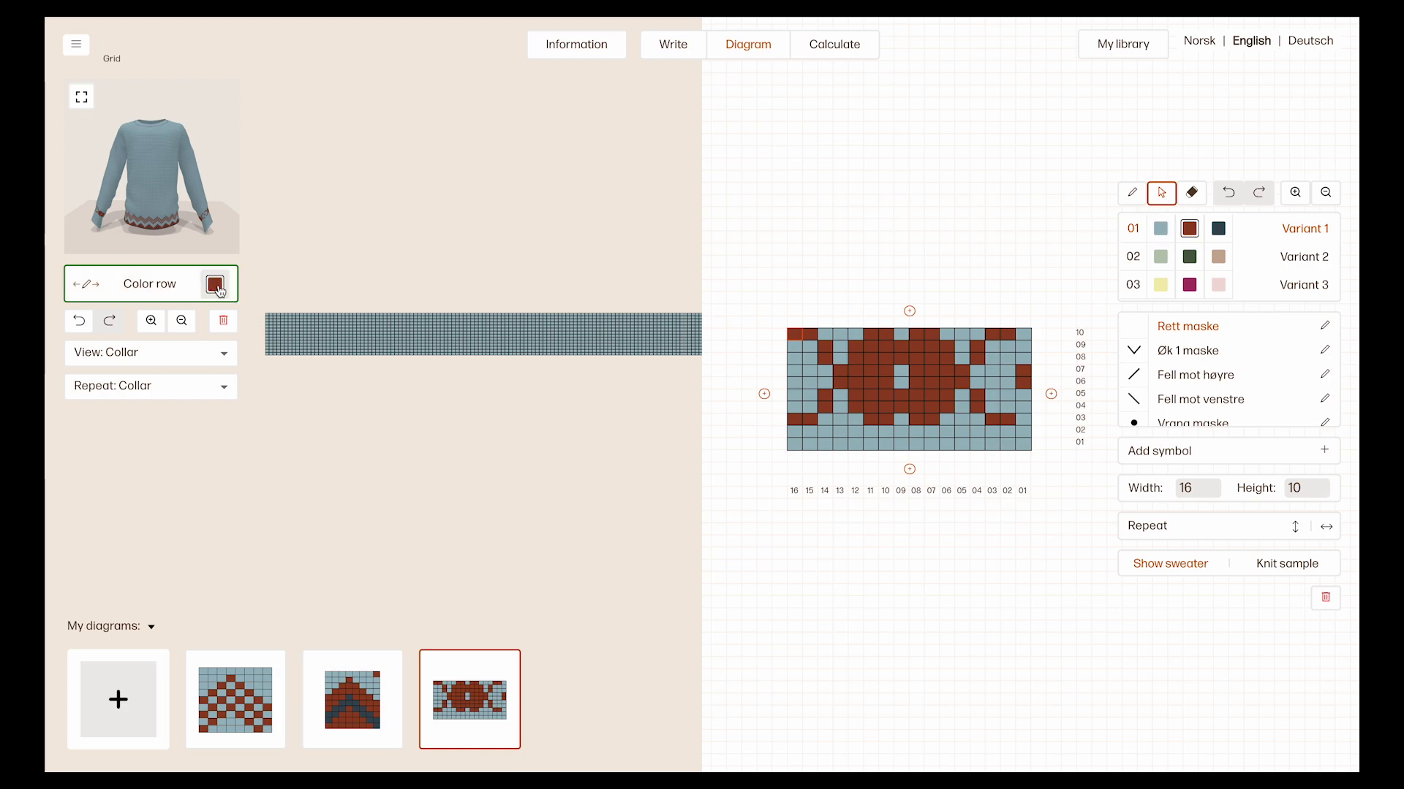
{"action": "left_click", "coordinate": [220, 287]}
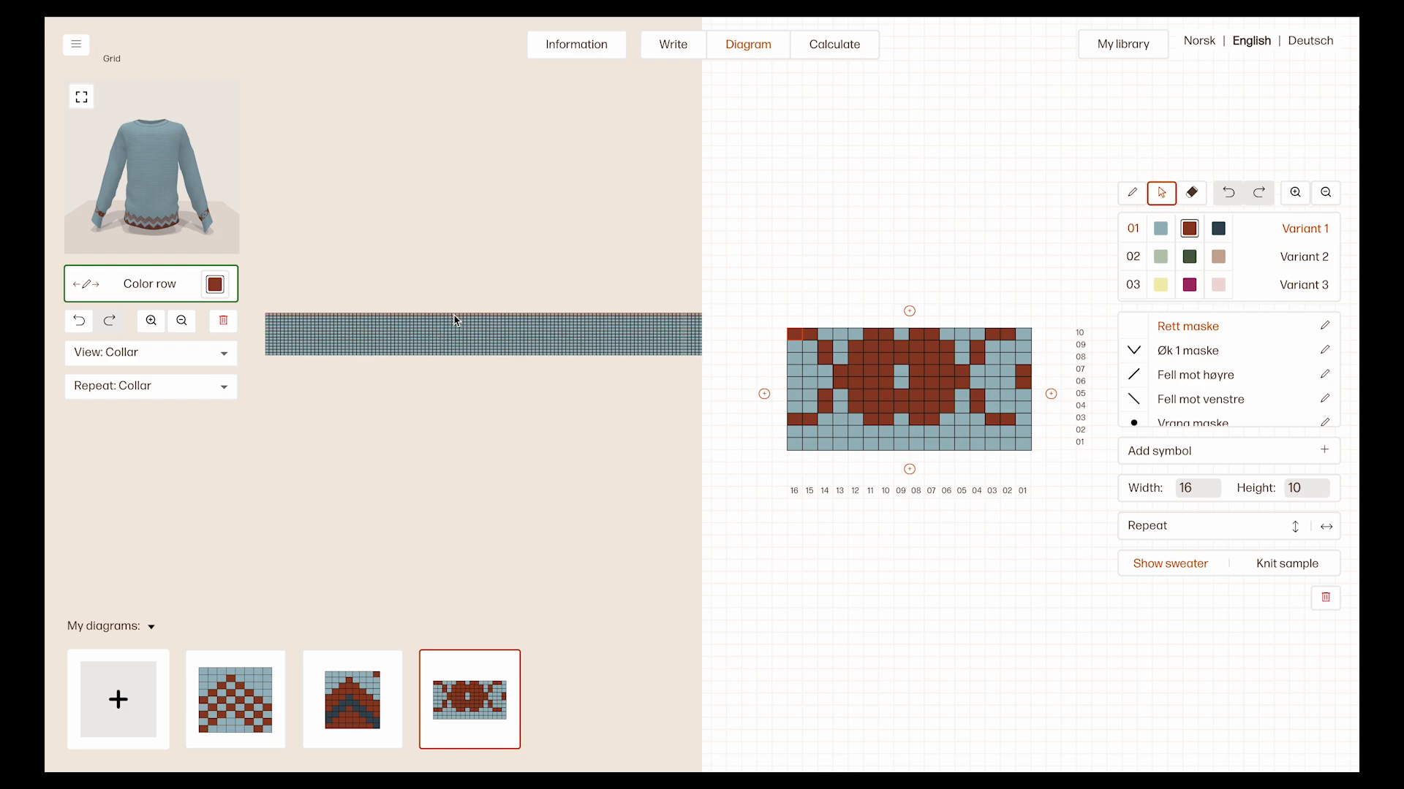
{"action": "left_click_drag", "start_coordinate": [454, 319], "coordinate": [451, 359]}
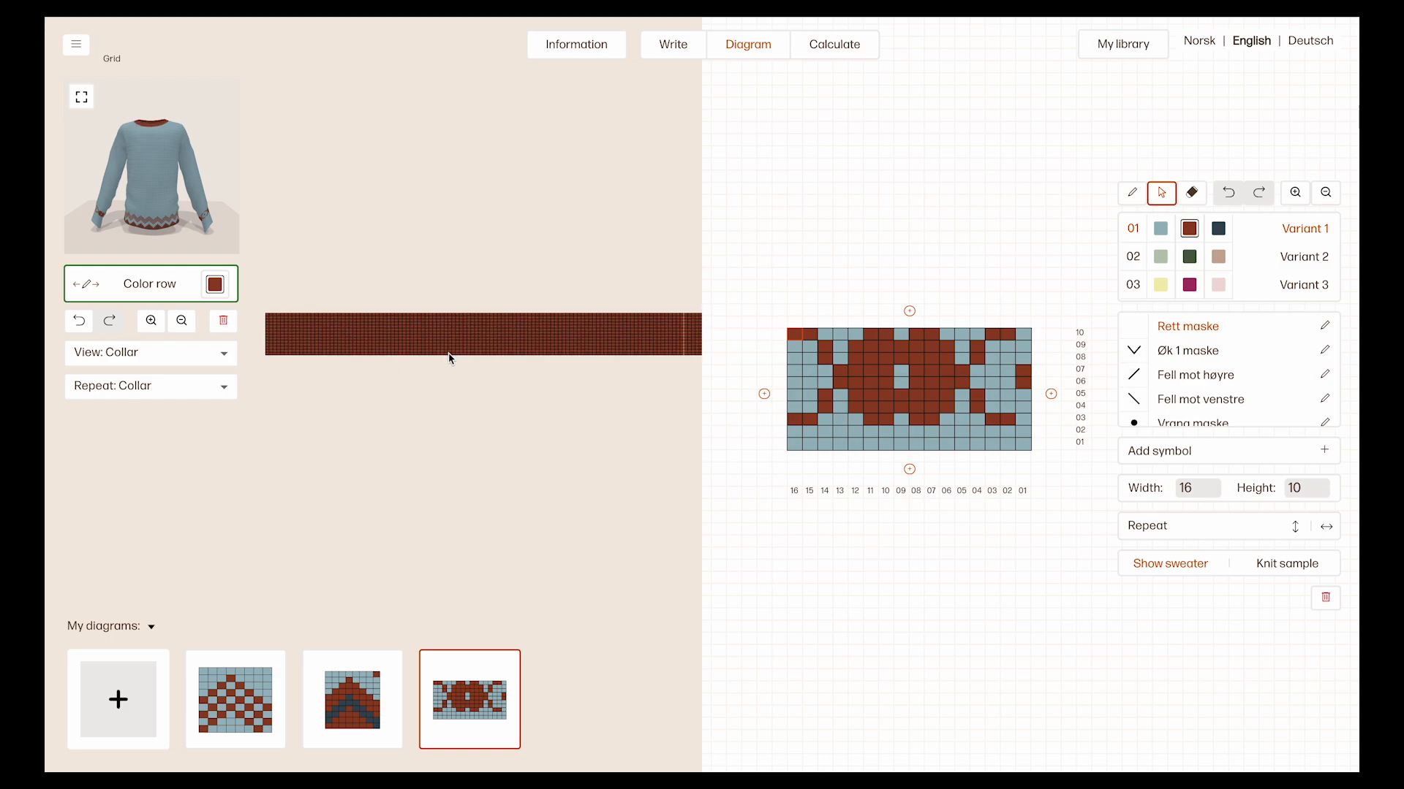
- Color the right arm's cuff rows below the medallion band dark red, repeated on both arms, and check the sweater in 3D
{"action": "left_click", "coordinate": [81, 97]}
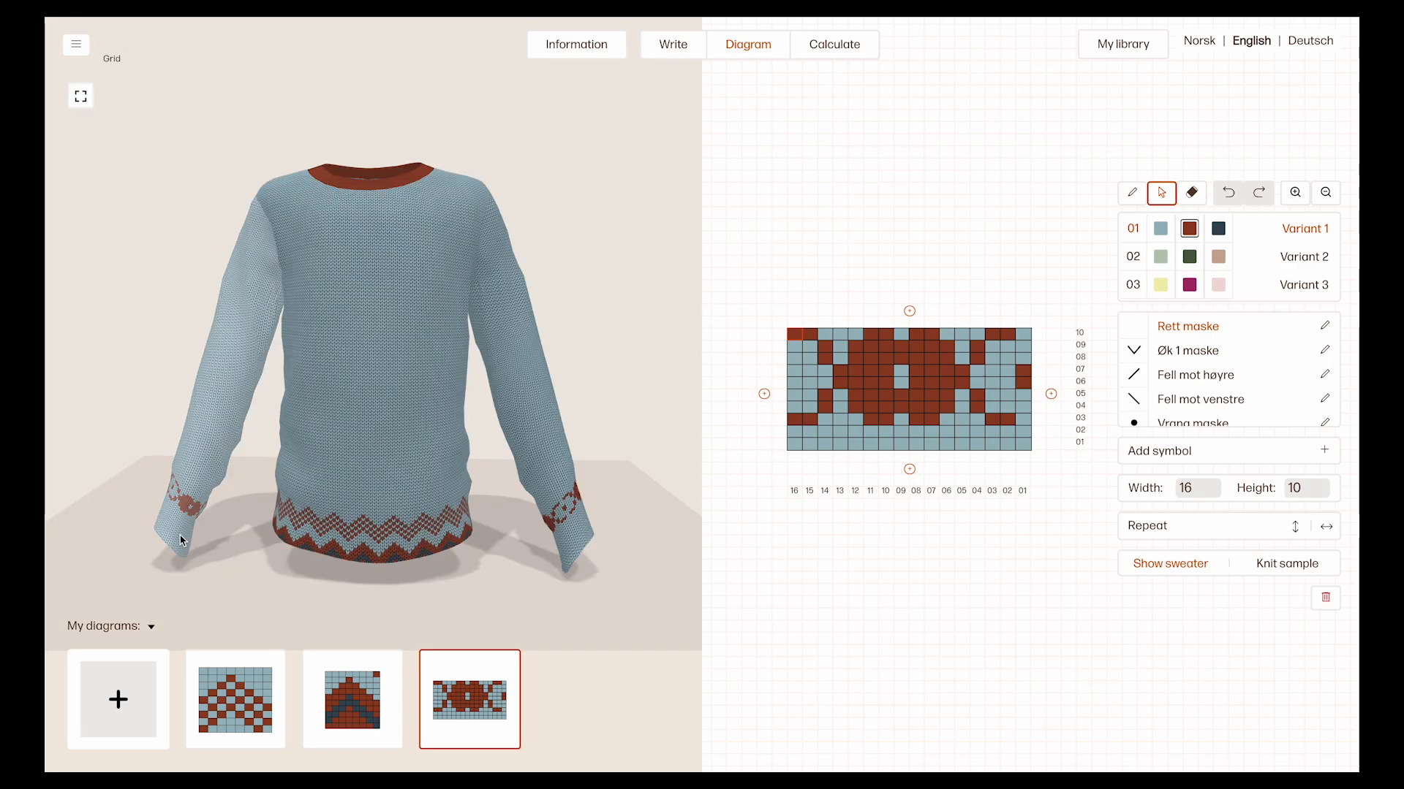
{"action": "left_click", "coordinate": [217, 316]}
{"action": "left_click_drag", "start_coordinate": [448, 567], "coordinate": [434, 519]}
{"action": "left_click", "coordinate": [81, 96]}
{"action": "left_click_drag", "start_coordinate": [441, 307], "coordinate": [366, 370]}
{"action": "left_click", "coordinate": [86, 105]}
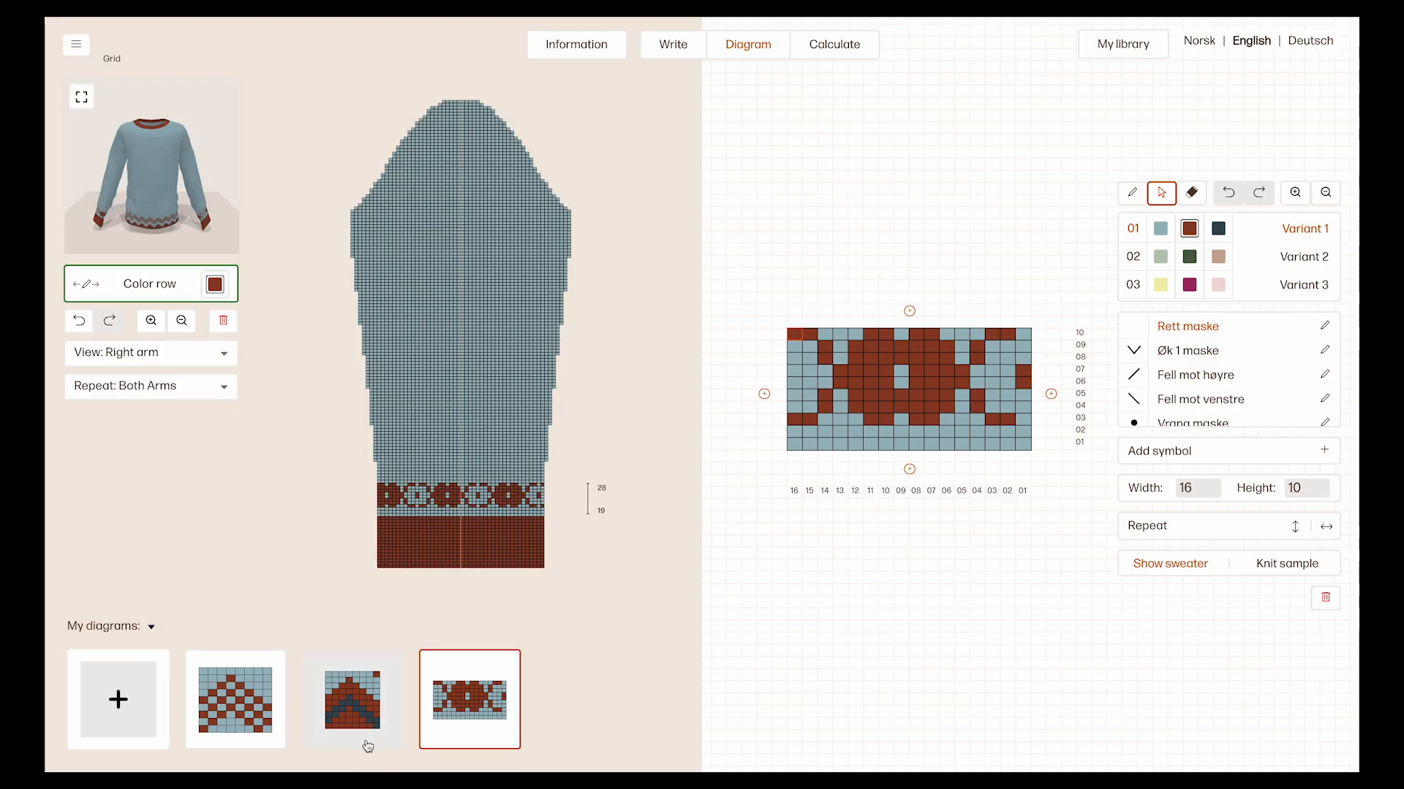
- Place a single medallion with repeat off at the centre of the front torso, on rows 82 to 91, and check it in 3D
{"action": "left_click", "coordinate": [366, 744]}
{"action": "left_click", "coordinate": [155, 393]}
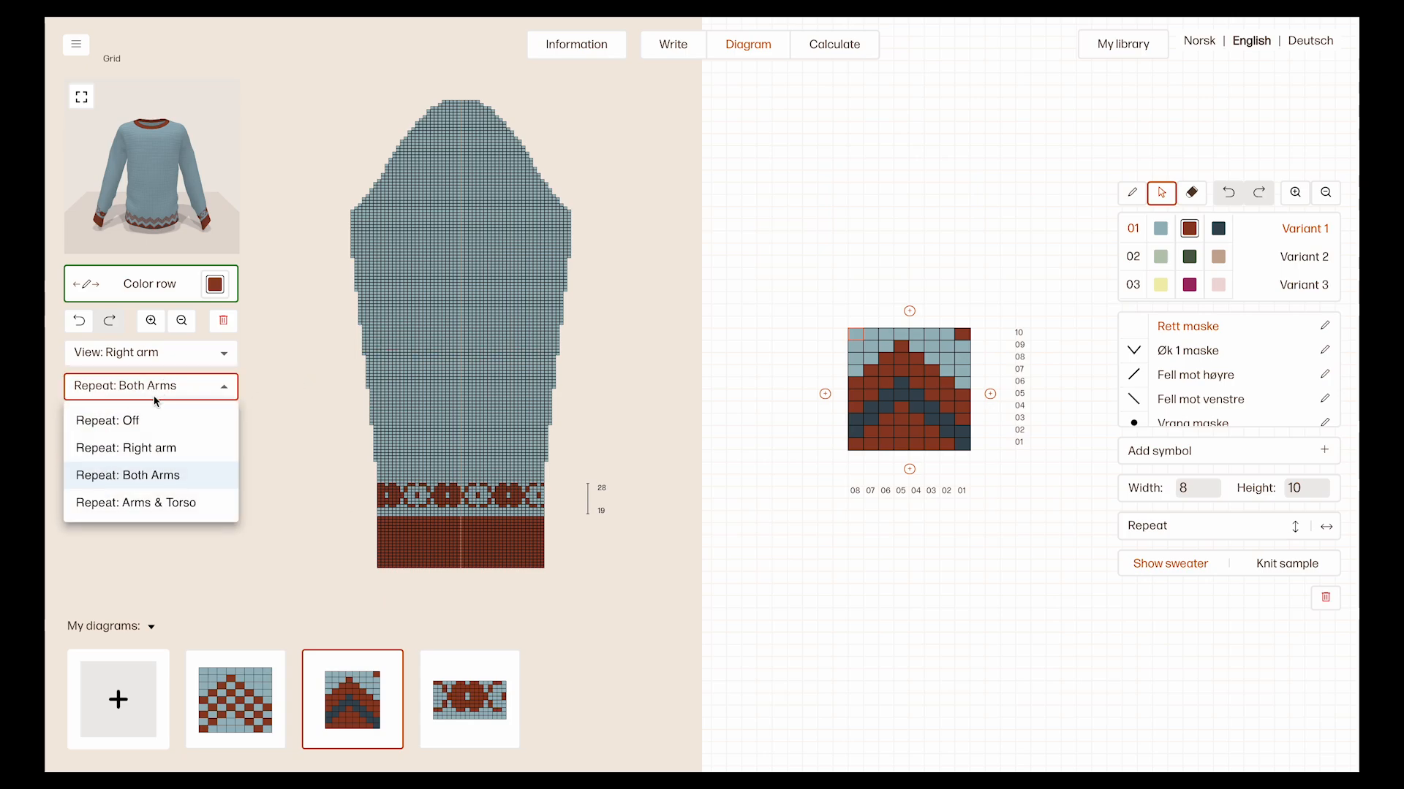
{"action": "left_click", "coordinate": [145, 426]}
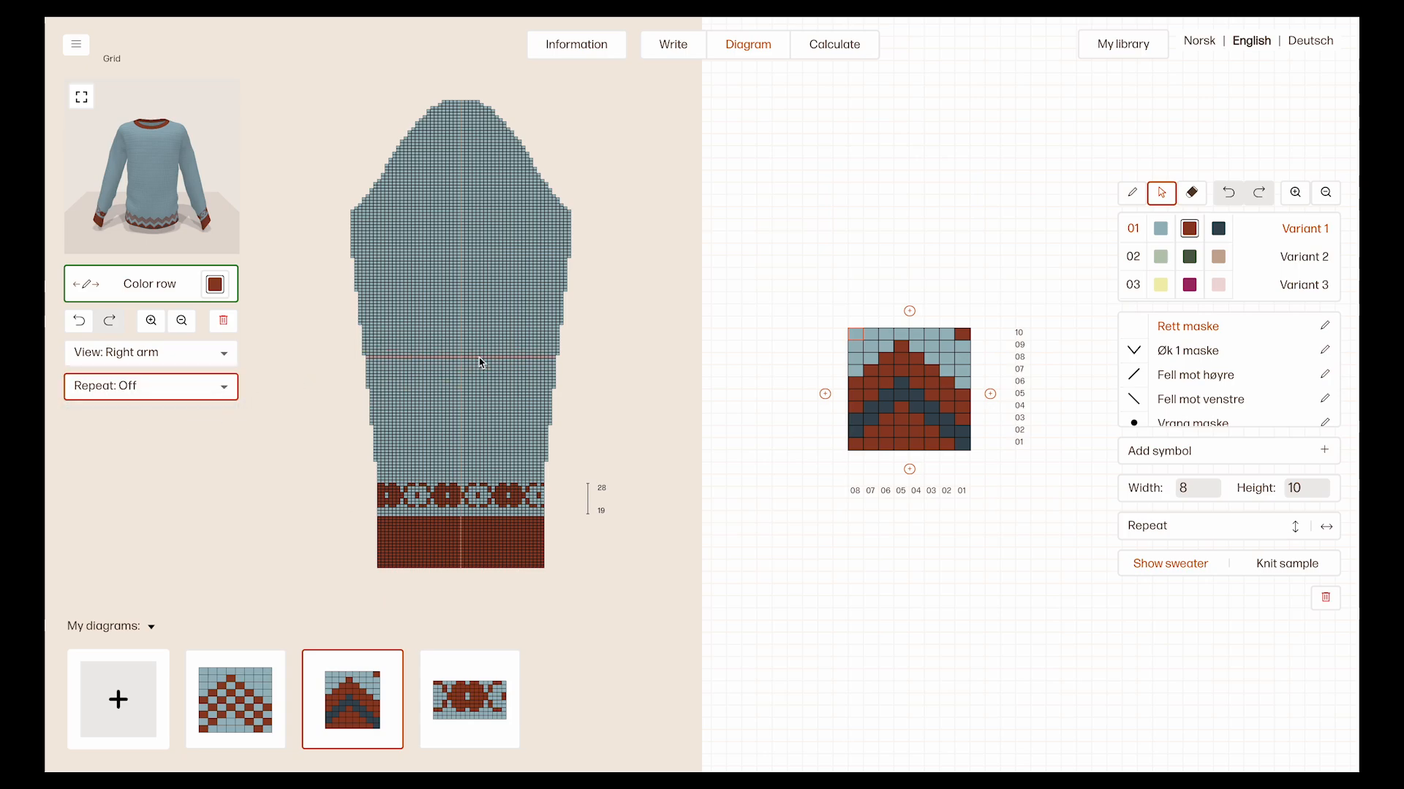
{"action": "left_click", "coordinate": [486, 691]}
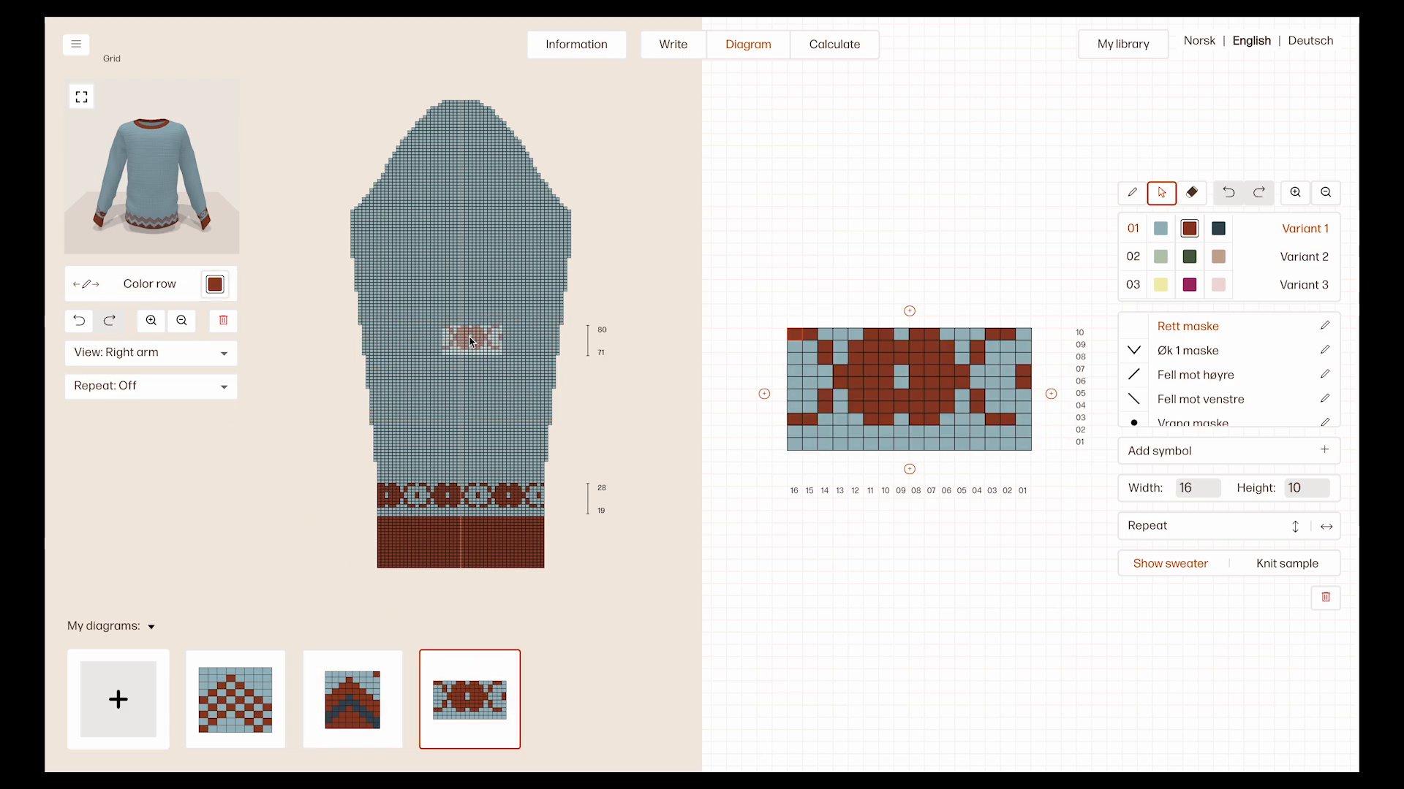
{"action": "left_click", "coordinate": [154, 162]}
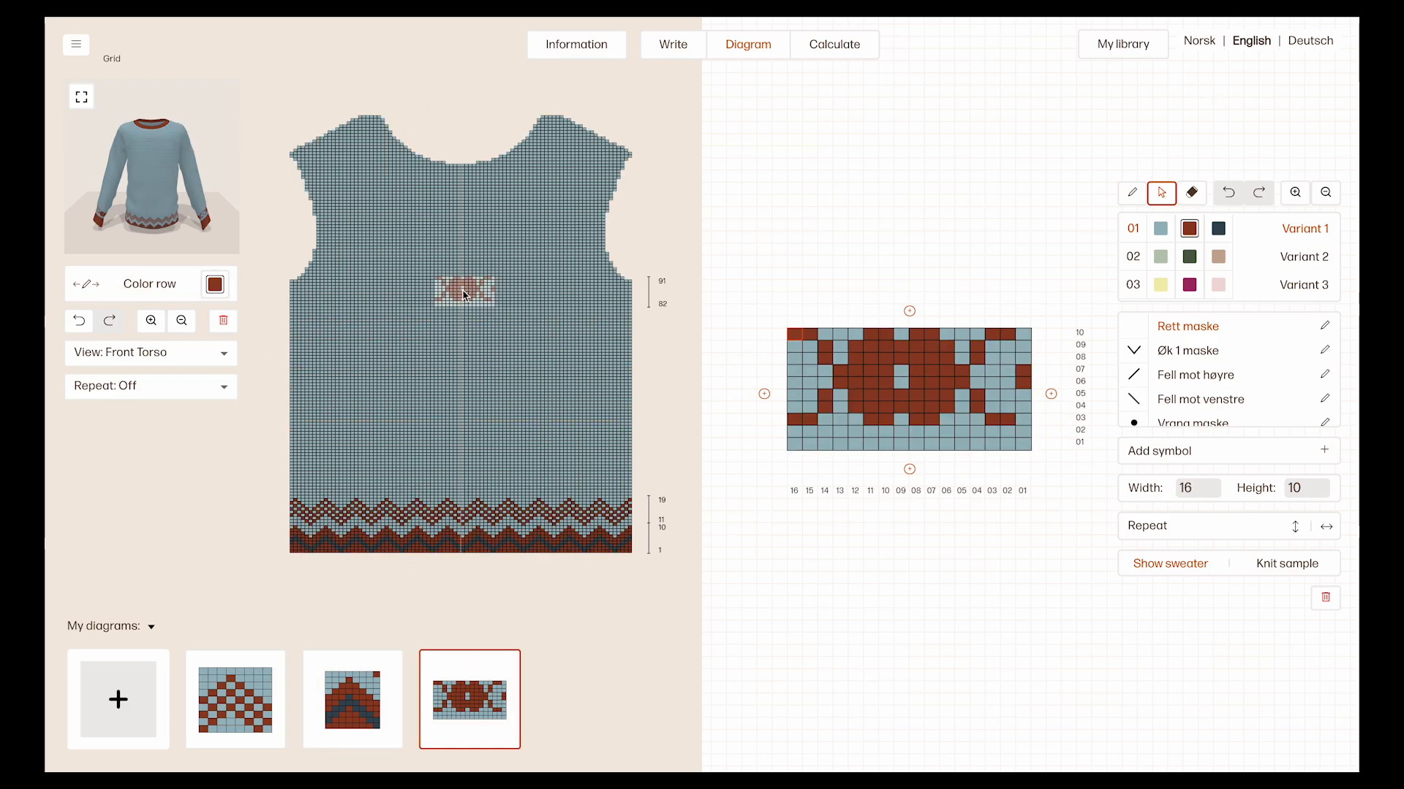
{"action": "left_click", "coordinate": [461, 295]}
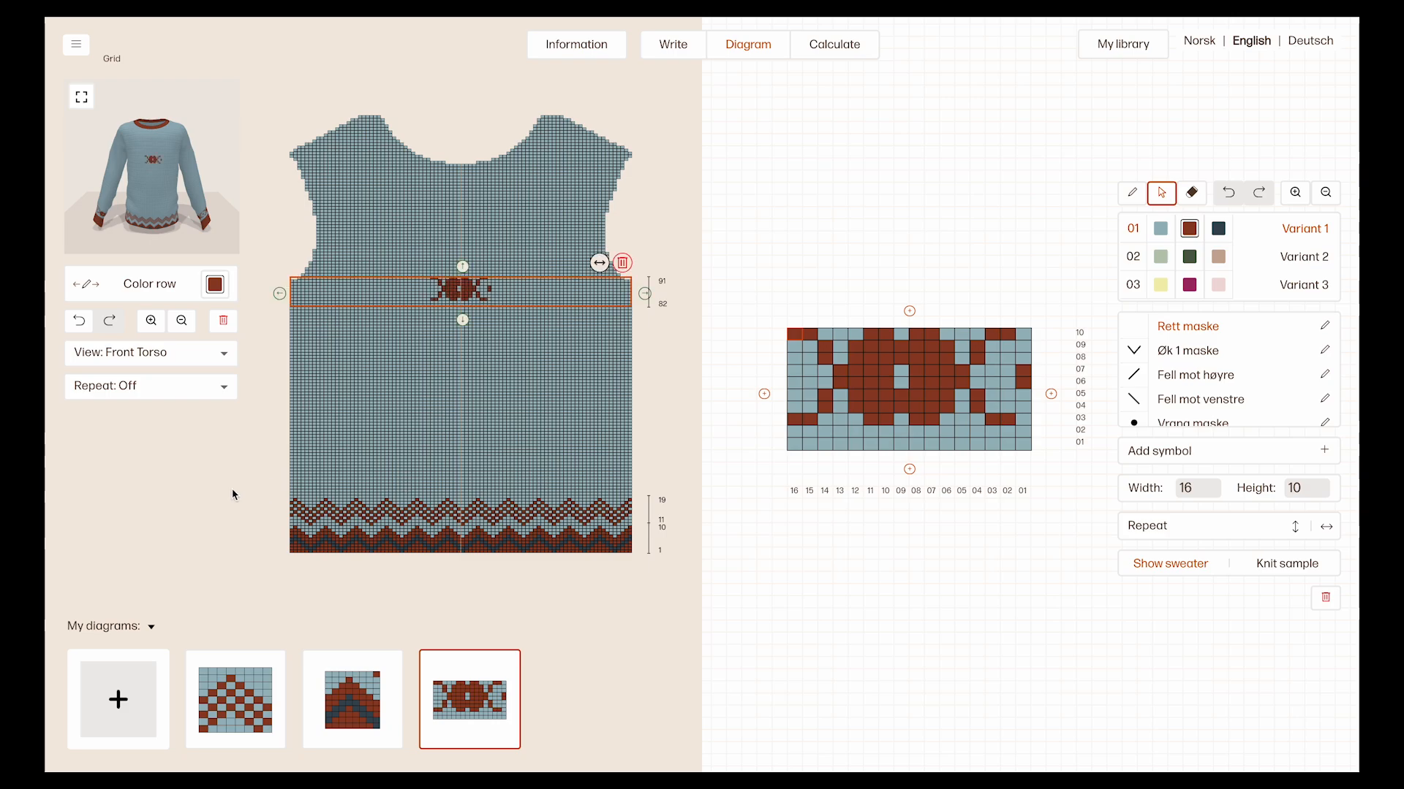
{"action": "left_click", "coordinate": [81, 107]}
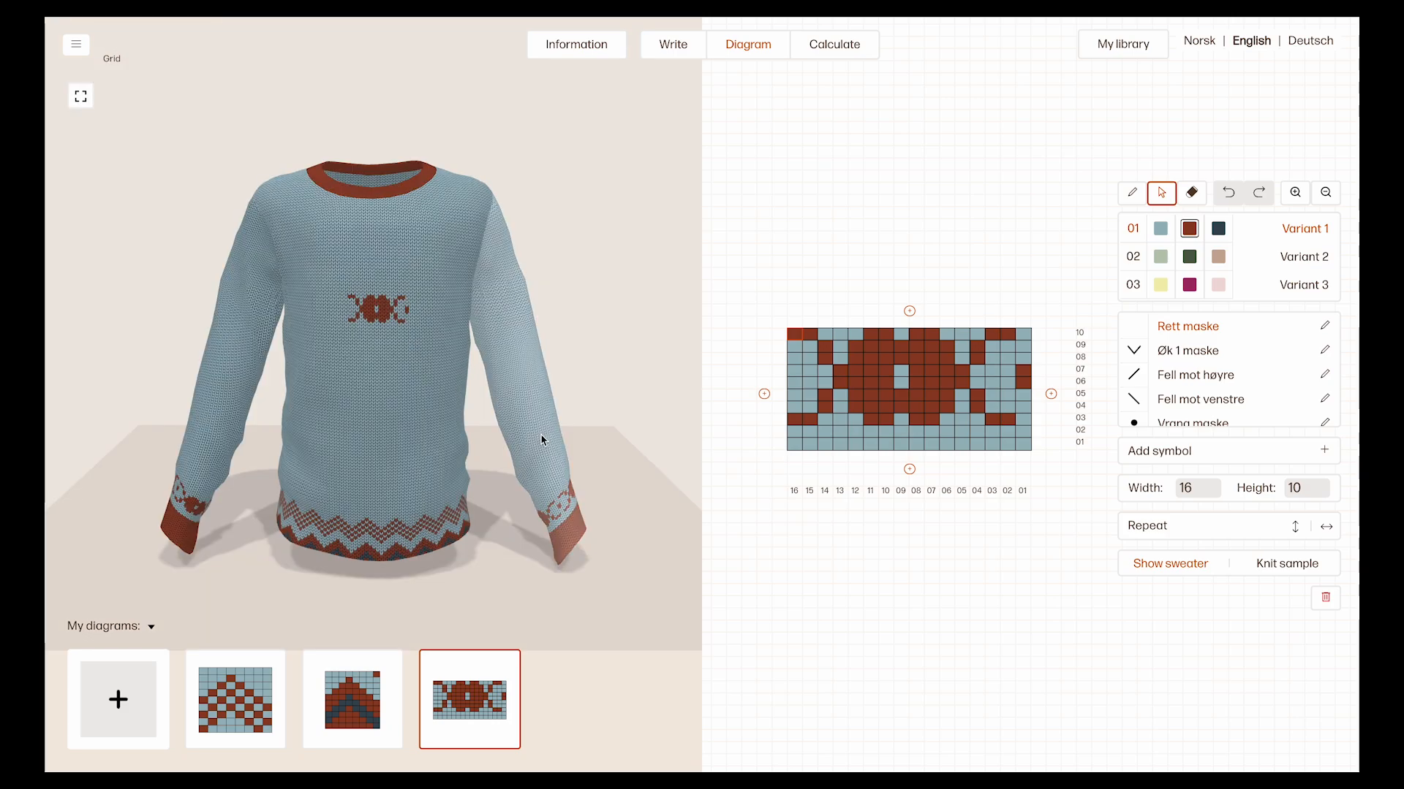
{"action": "left_click", "coordinate": [82, 99]}
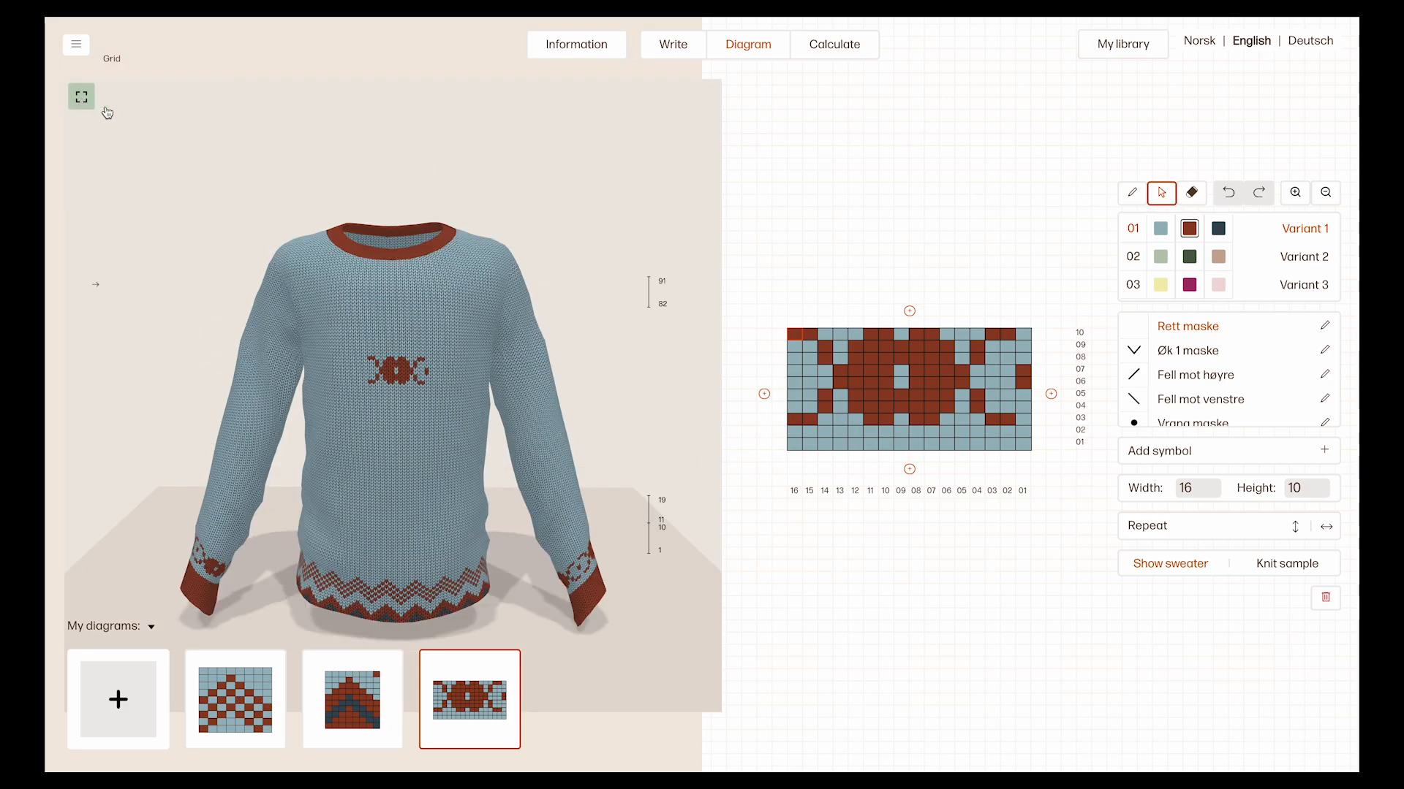
- Delete the single medallion from the front torso and check the enlarged sweater in 3D
{"action": "left_click", "coordinate": [500, 303]}
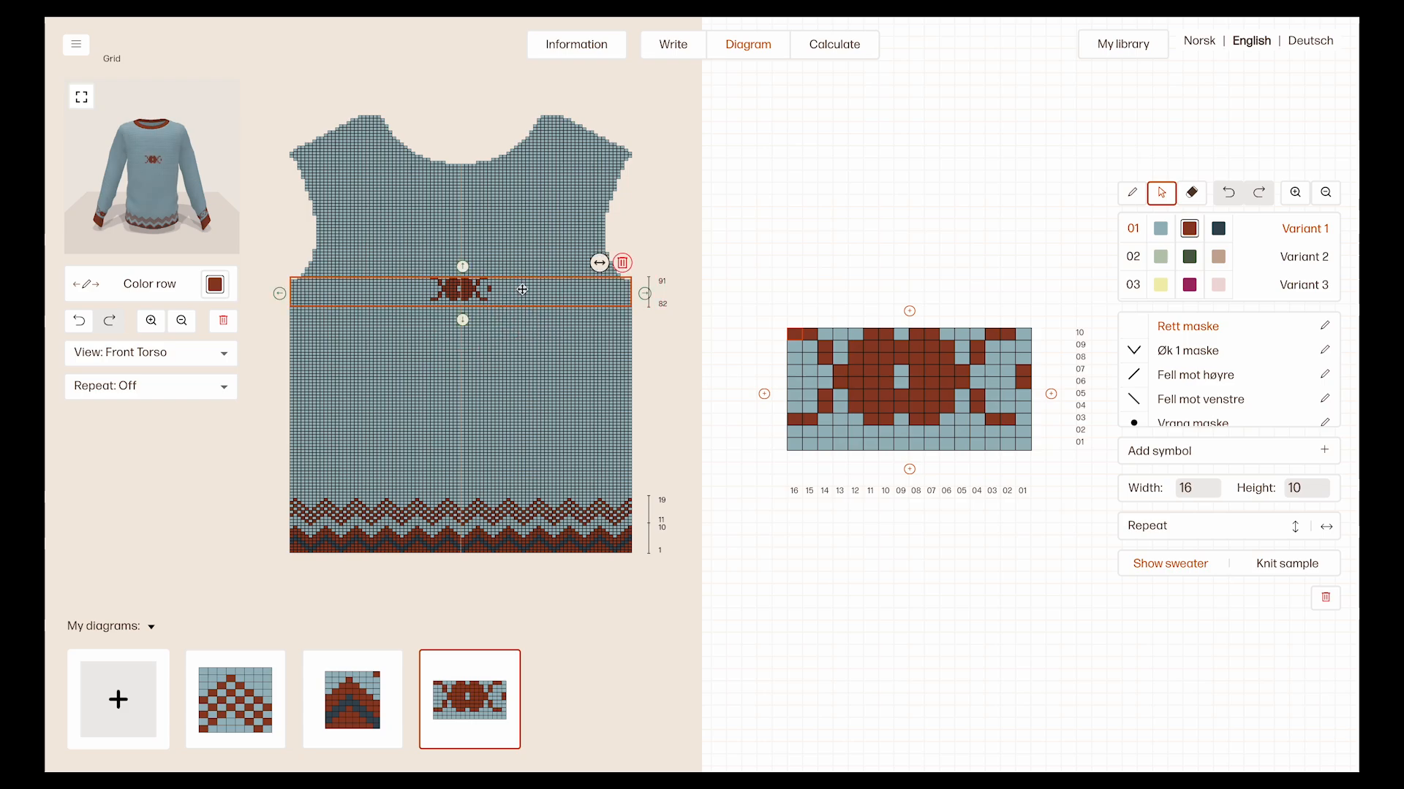
{"action": "left_click", "coordinate": [624, 265]}
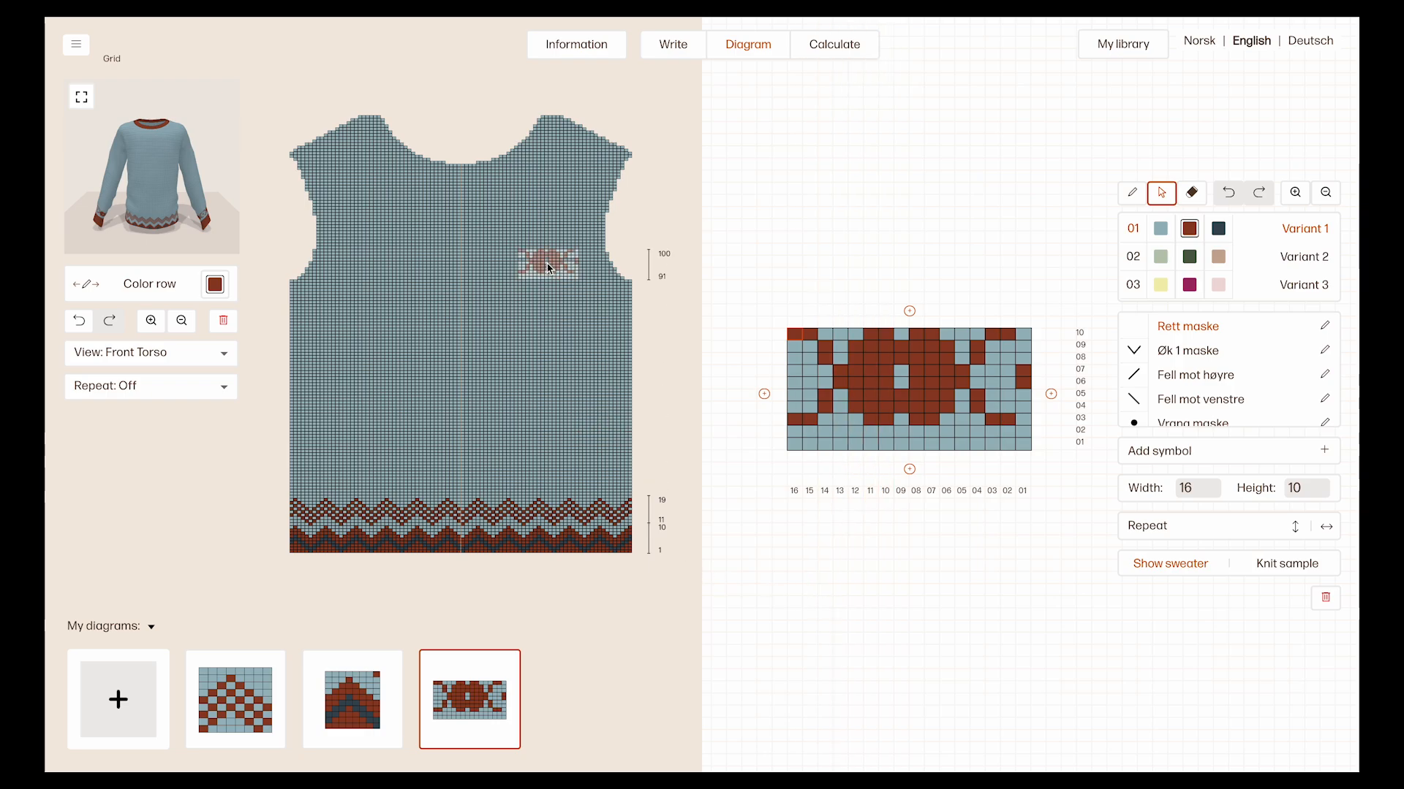
{"action": "left_click", "coordinate": [73, 97]}
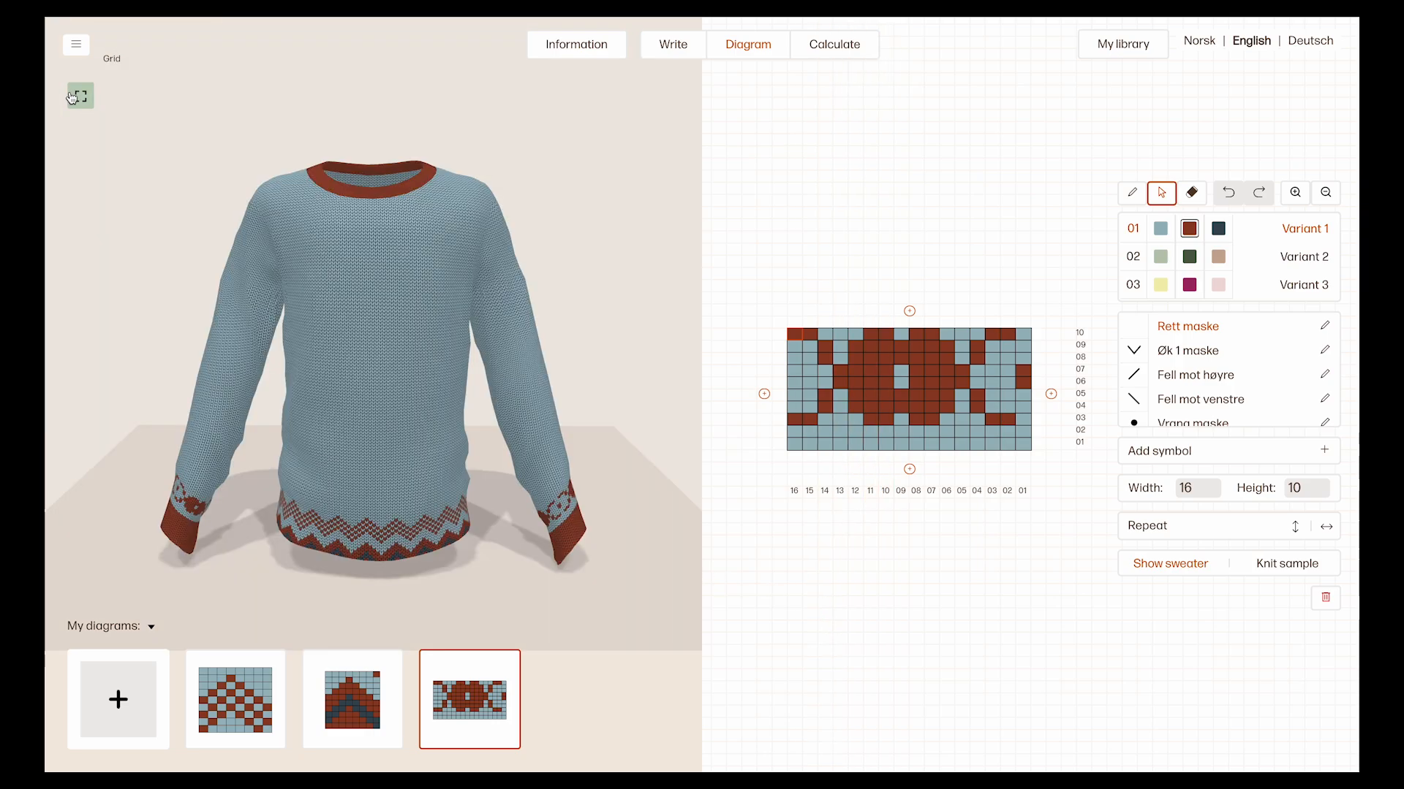
{"action": "left_click_drag", "start_coordinate": [531, 266], "coordinate": [465, 284]}
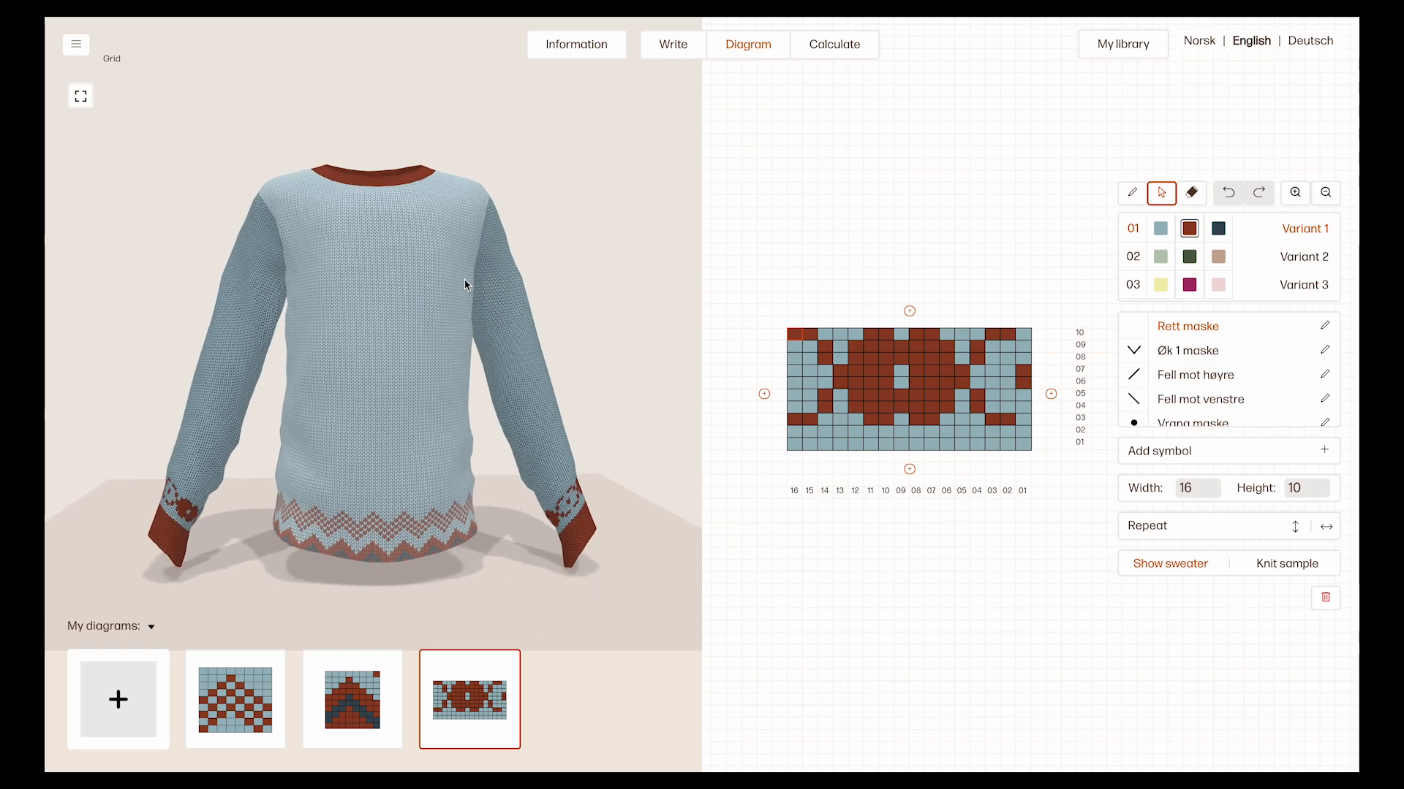